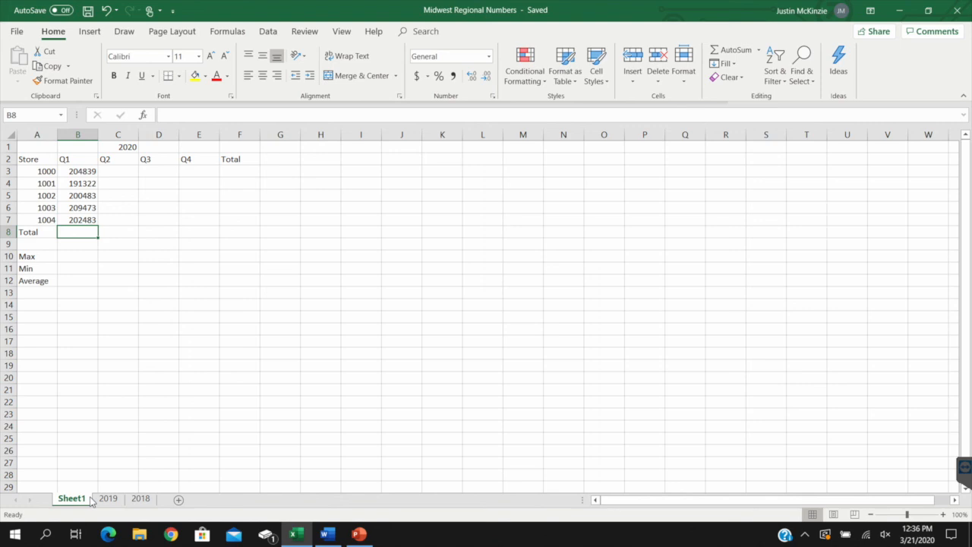
View the 2018 and 2019 worksheets and return to Sheet1
click(140, 501)
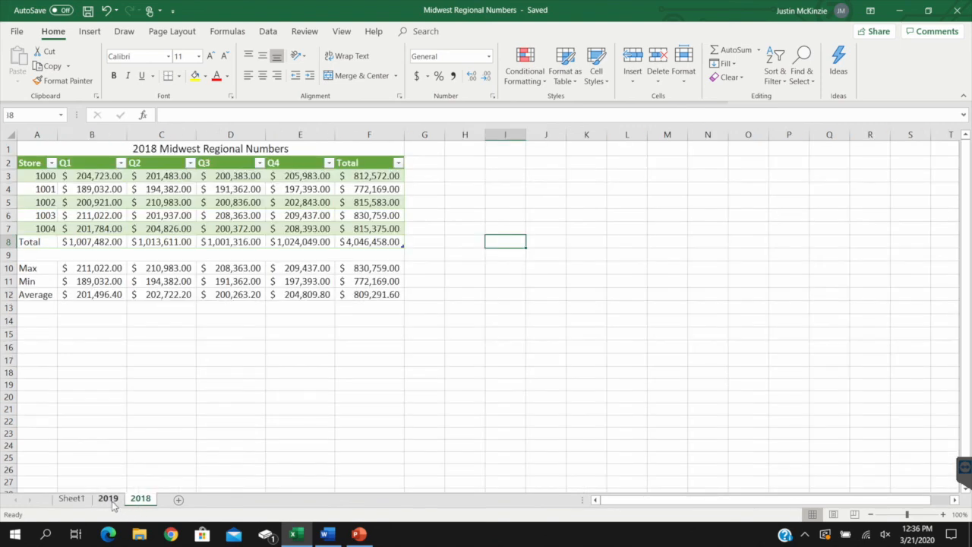
click(109, 501)
click(71, 500)
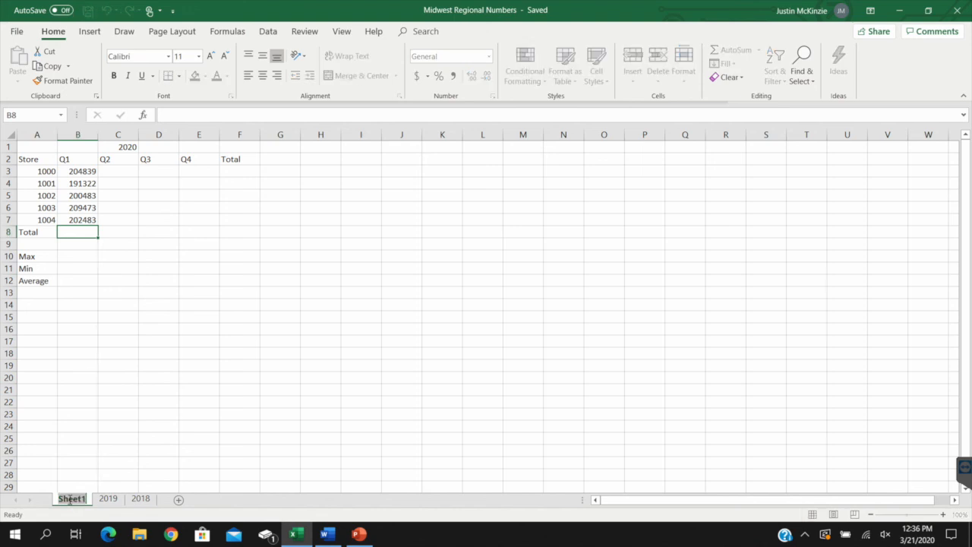
Rename the worksheet Sheet1 as 2020
click(121, 439)
right_click(75, 501)
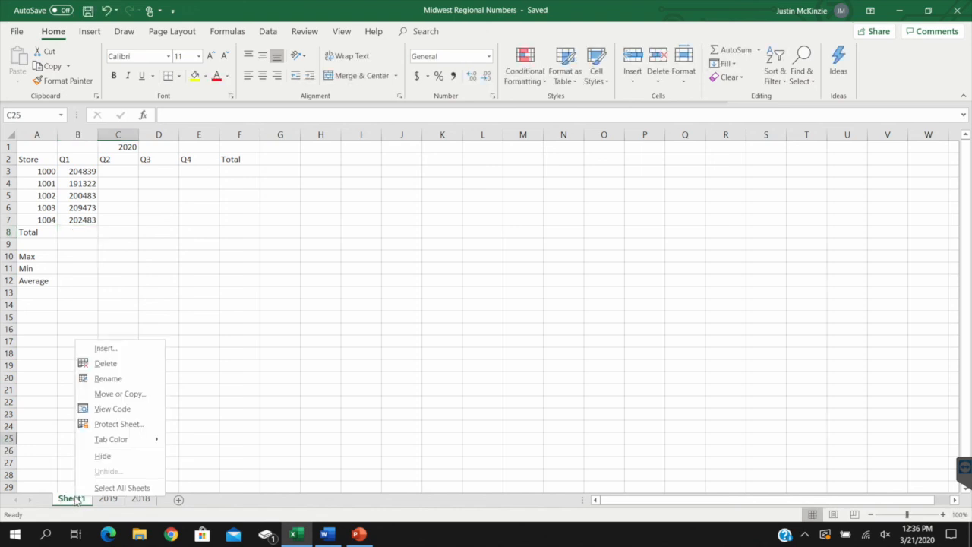
click(133, 375)
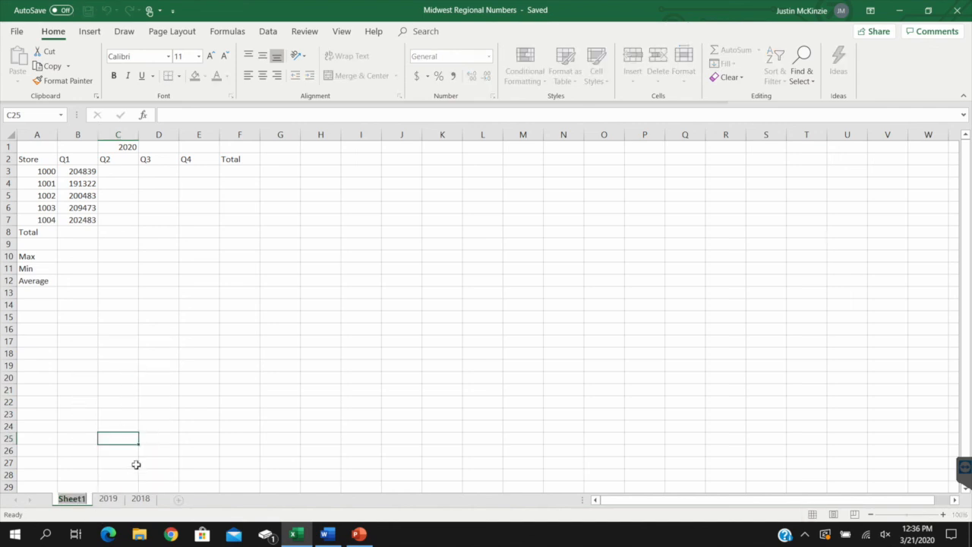
text(20)
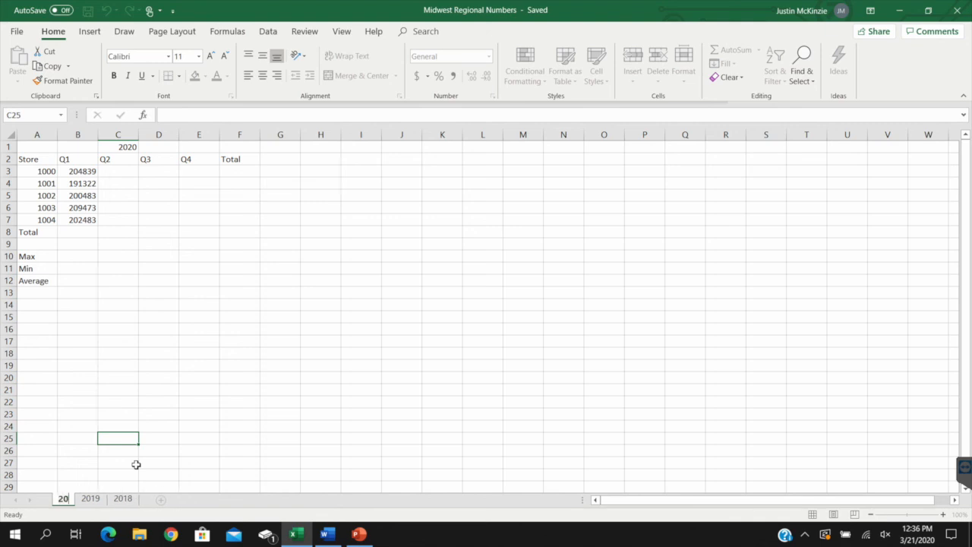
text(20)
click(143, 442)
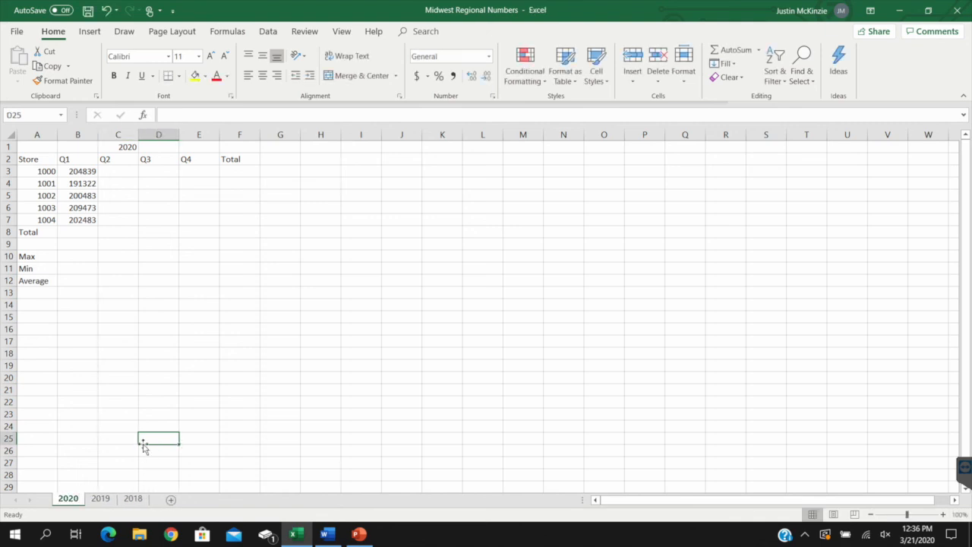
Add two blank worksheets directly after the 2020 sheet
click(172, 503)
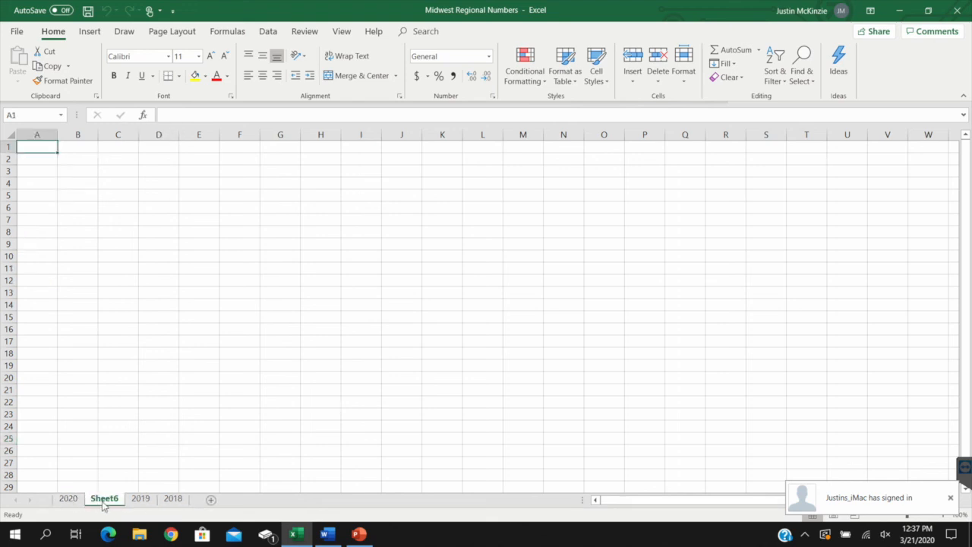
click(76, 499)
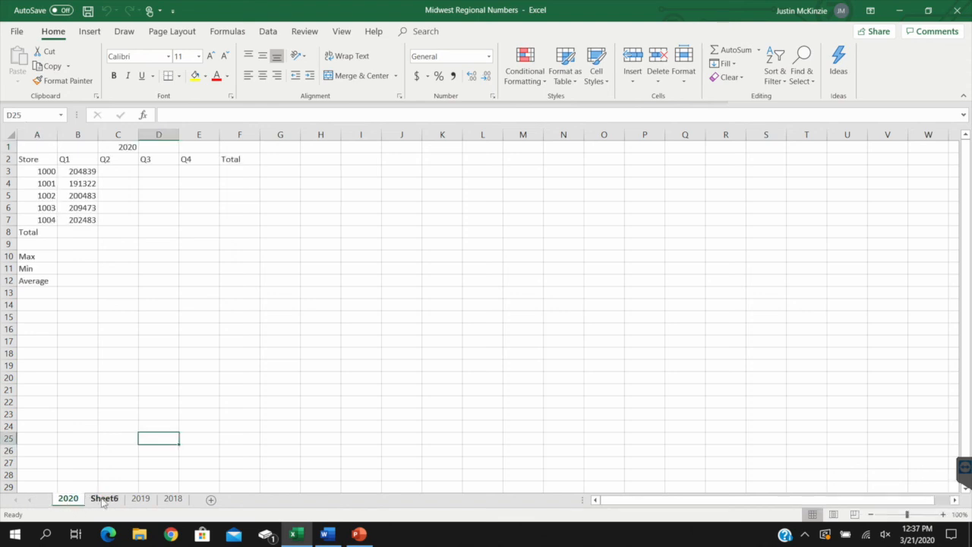
click(212, 499)
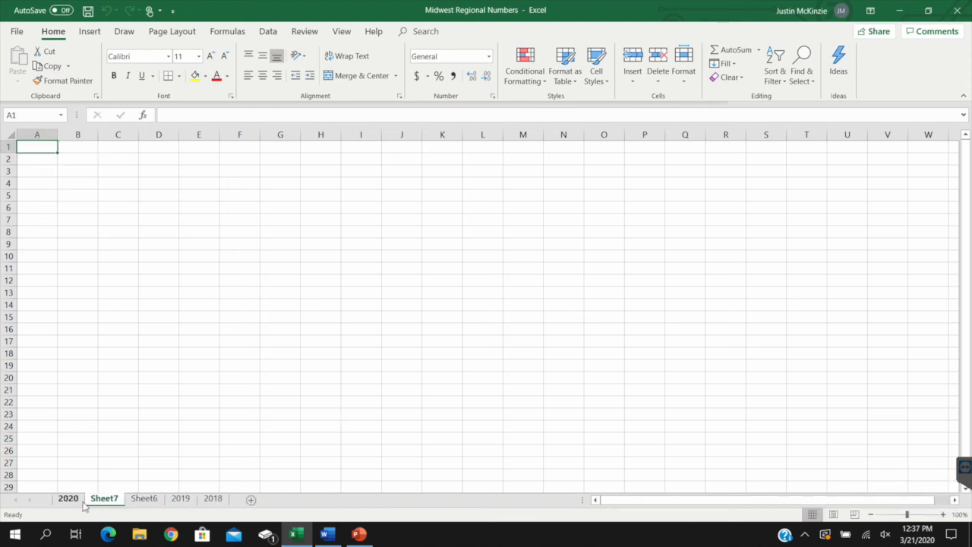
Delete both blank worksheets between the 2020 and 2019 sheets
right_click(113, 499)
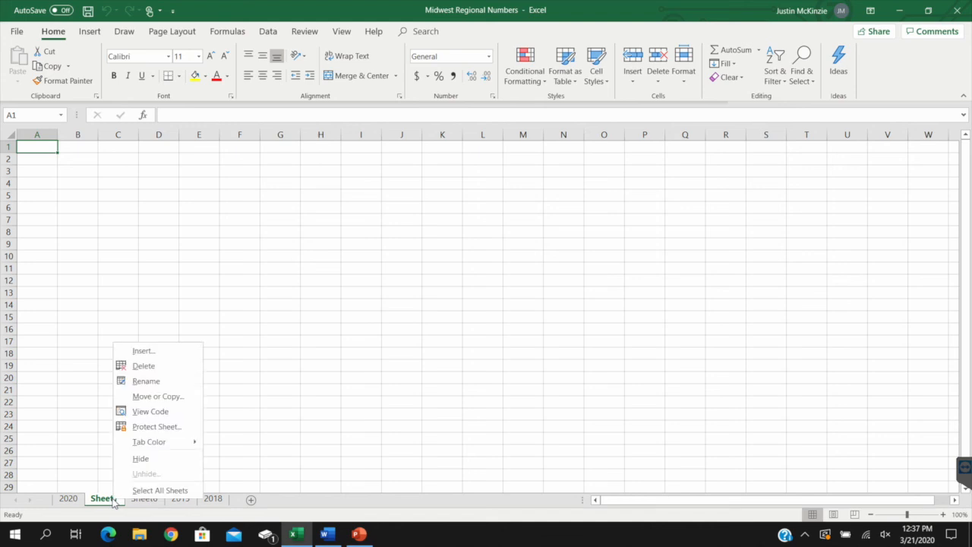
click(179, 365)
right_click(108, 500)
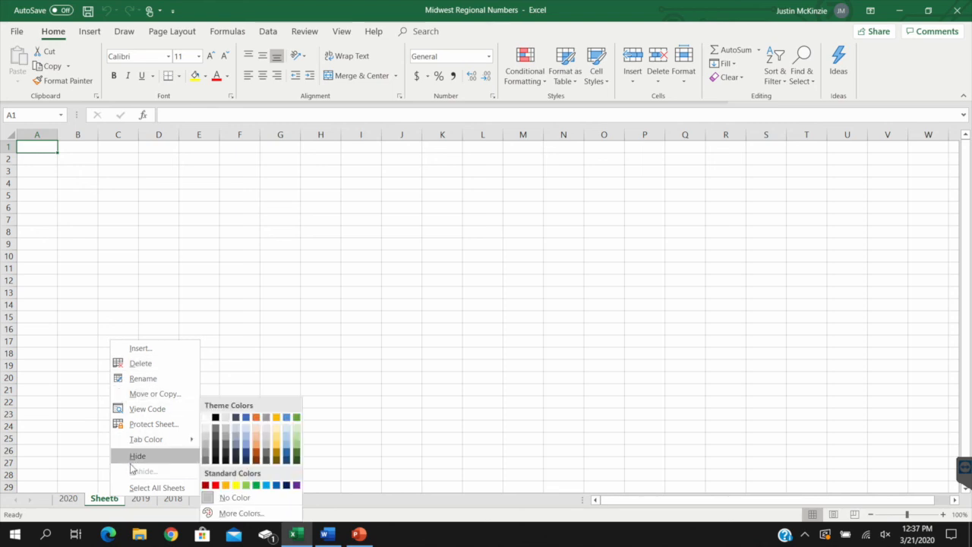
click(105, 501)
right_click(117, 501)
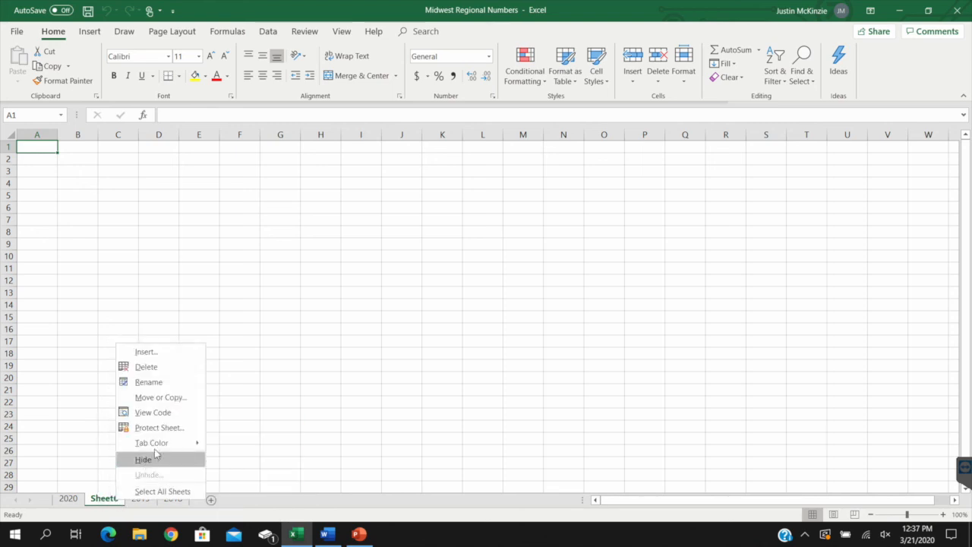
click(169, 367)
Open the 2018 worksheet and shrink the sheet tab area until its tab no longer fits
click(133, 499)
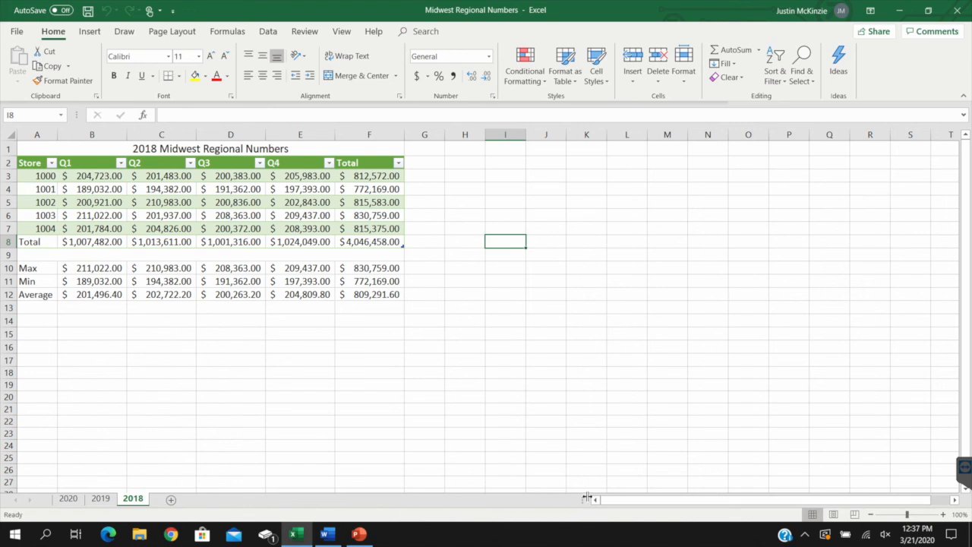
drag(580, 498, 160, 500)
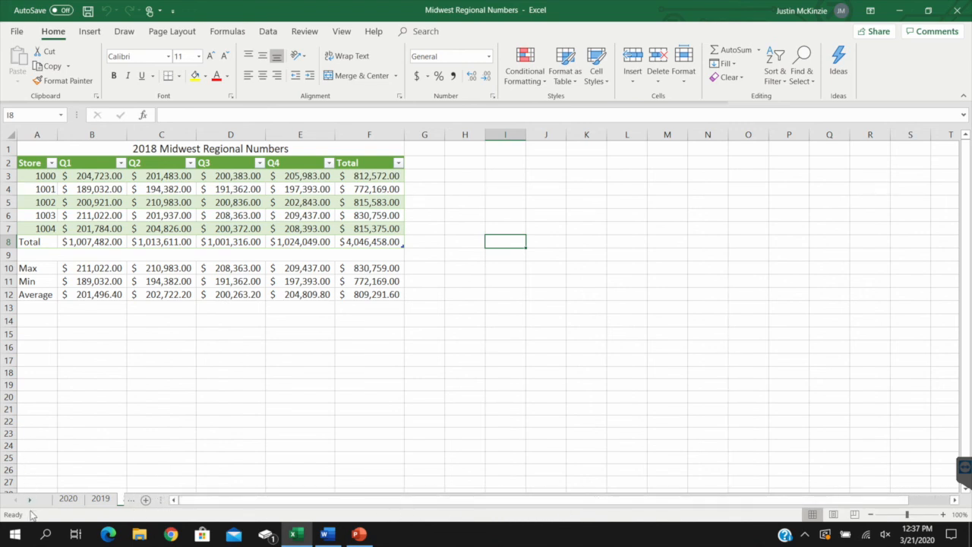
drag(224, 503, 121, 486)
Scroll the sheet tabs forward and back, and widen the sheet tab area again
click(28, 501)
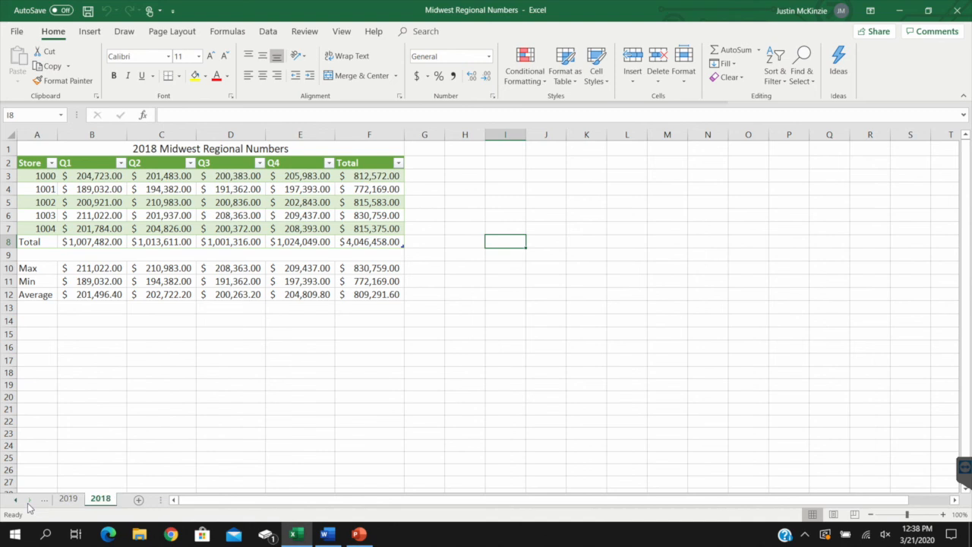
click(15, 501)
click(29, 501)
click(17, 501)
drag(160, 500, 548, 500)
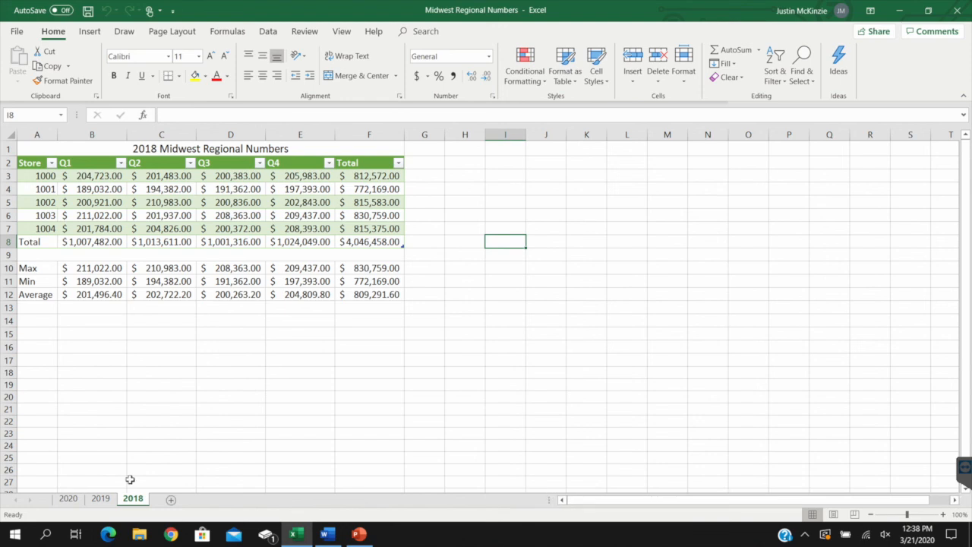
Set the tab color of the 2020 worksheet to the standard orange
click(101, 498)
click(61, 498)
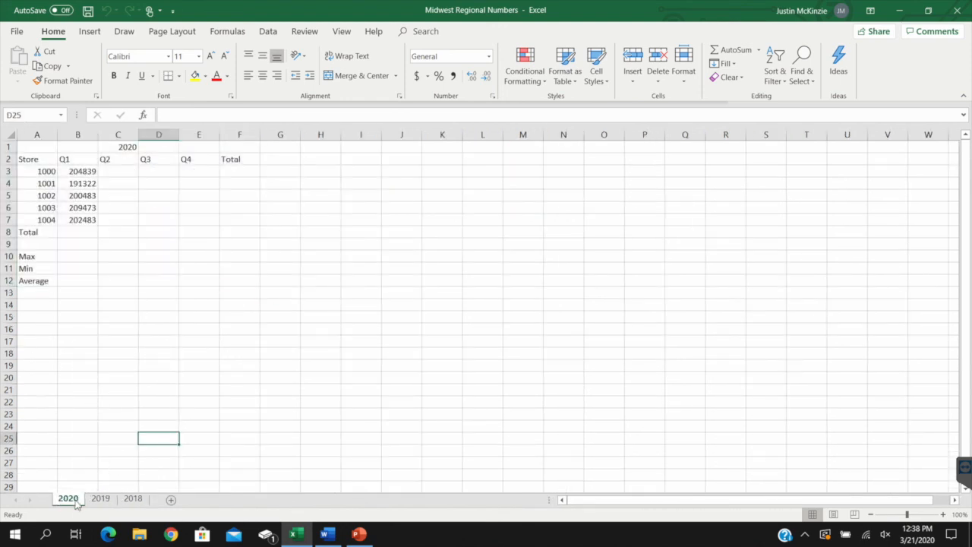
right_click(68, 499)
mouse_move(130, 448)
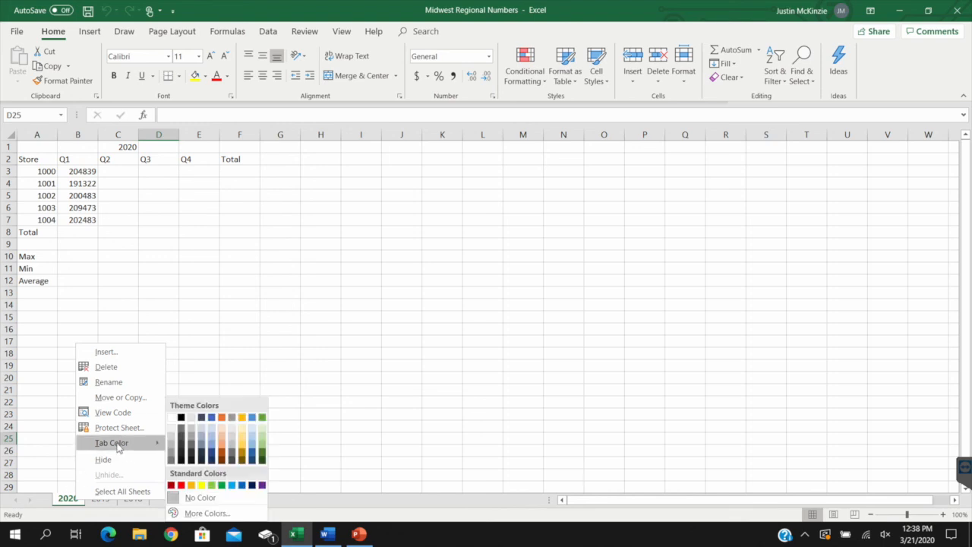
click(192, 487)
click(226, 354)
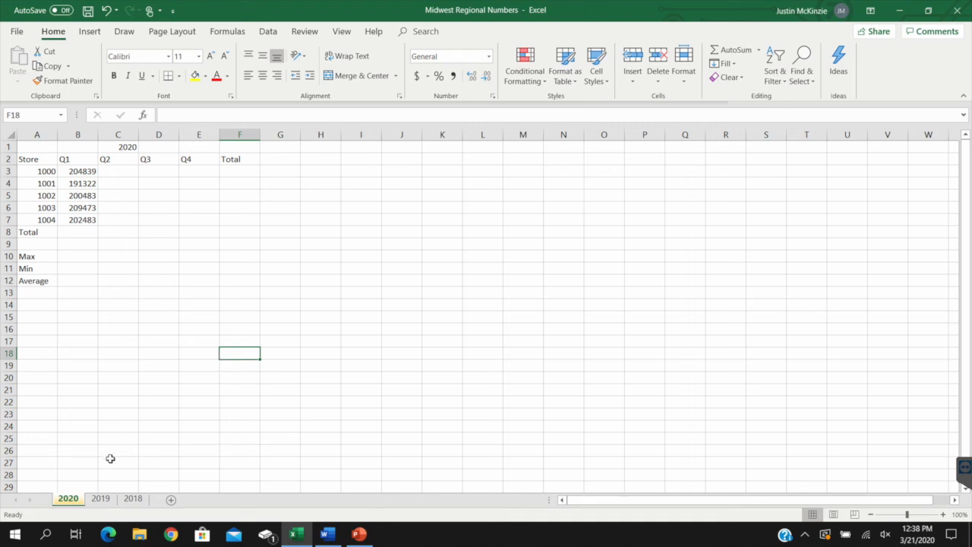
Set the tab color of the 2019 worksheet to the standard red
click(105, 499)
right_click(105, 499)
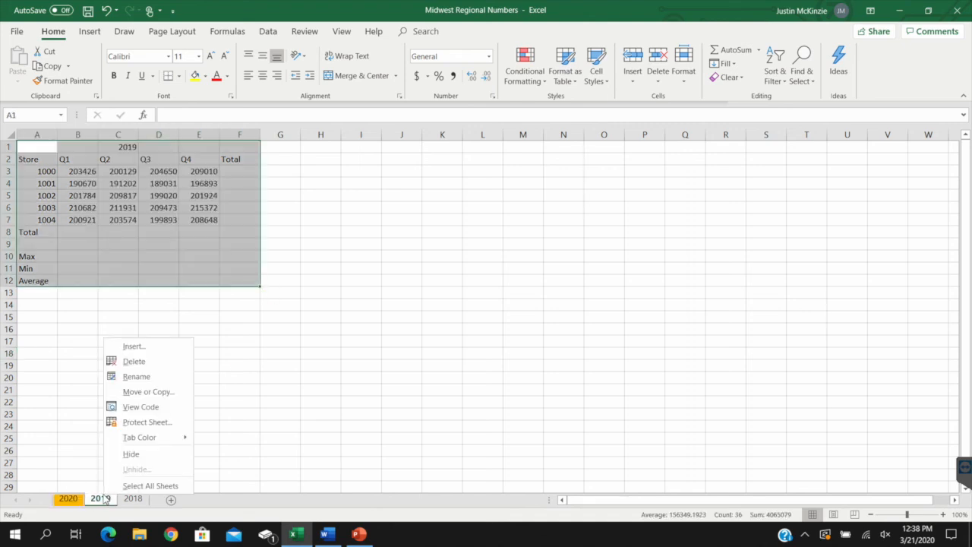
mouse_move(163, 438)
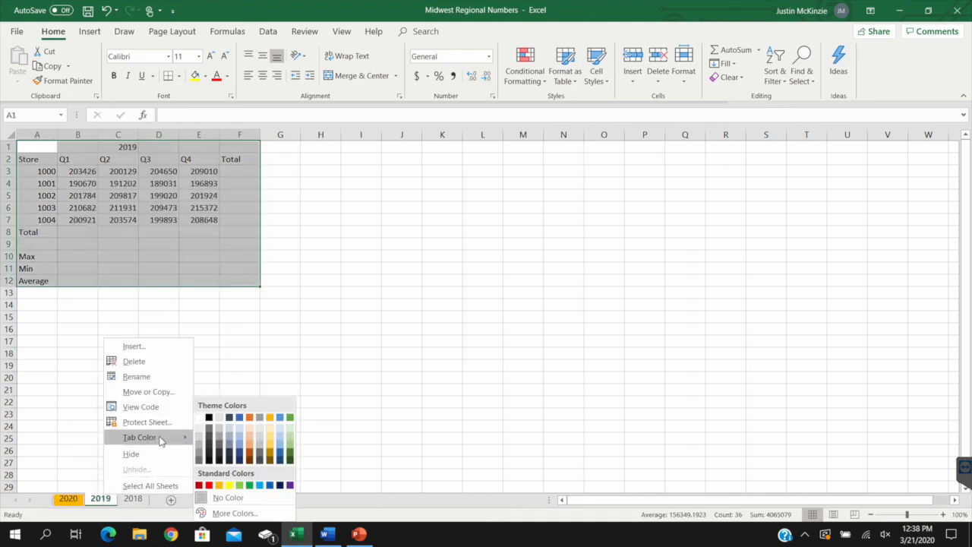
click(211, 486)
Set the tab color of the 2018 worksheet to the standard light green and return to the 2020 worksheet
click(133, 499)
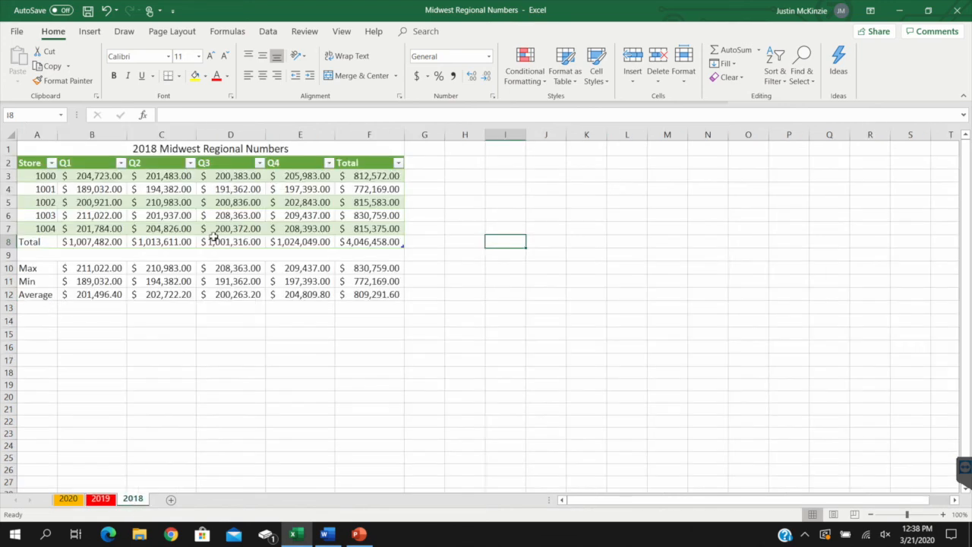
click(239, 385)
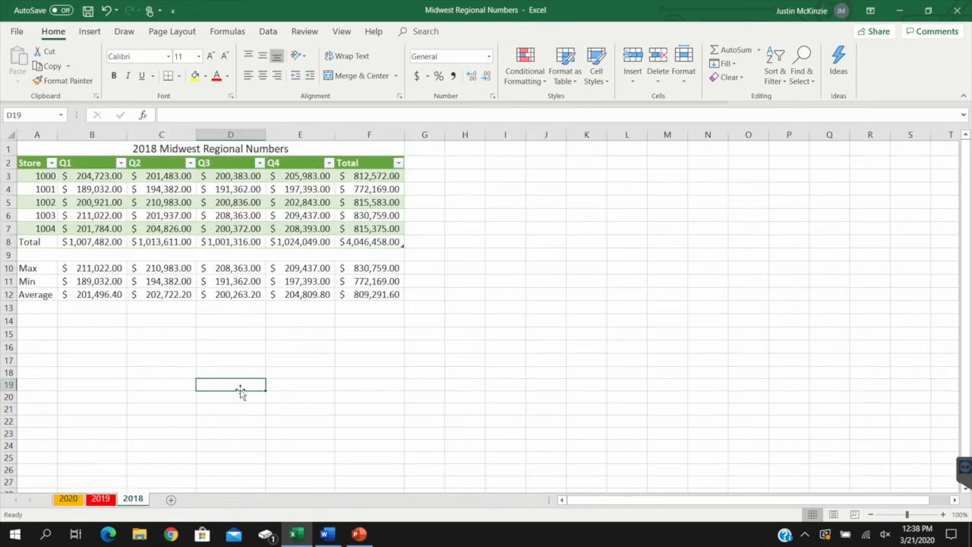
right_click(138, 498)
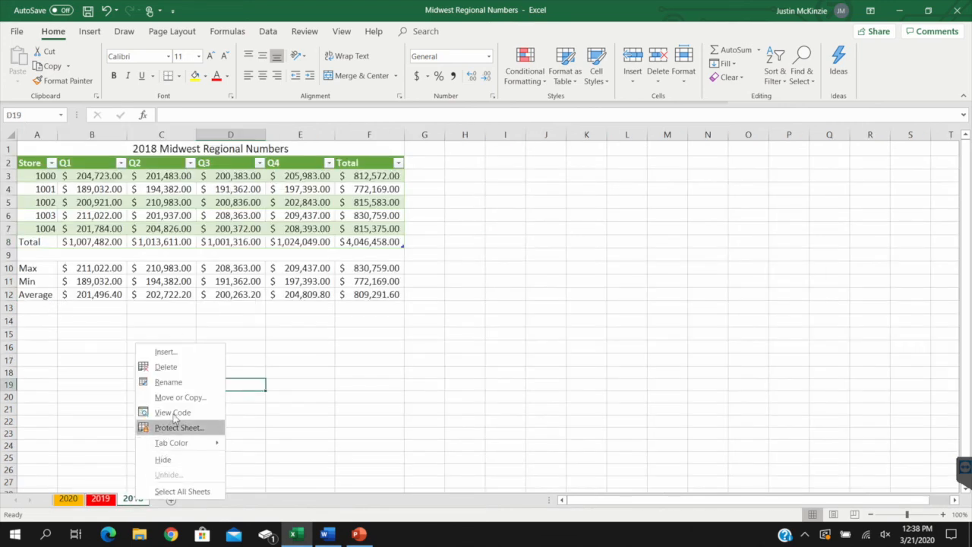
mouse_move(190, 446)
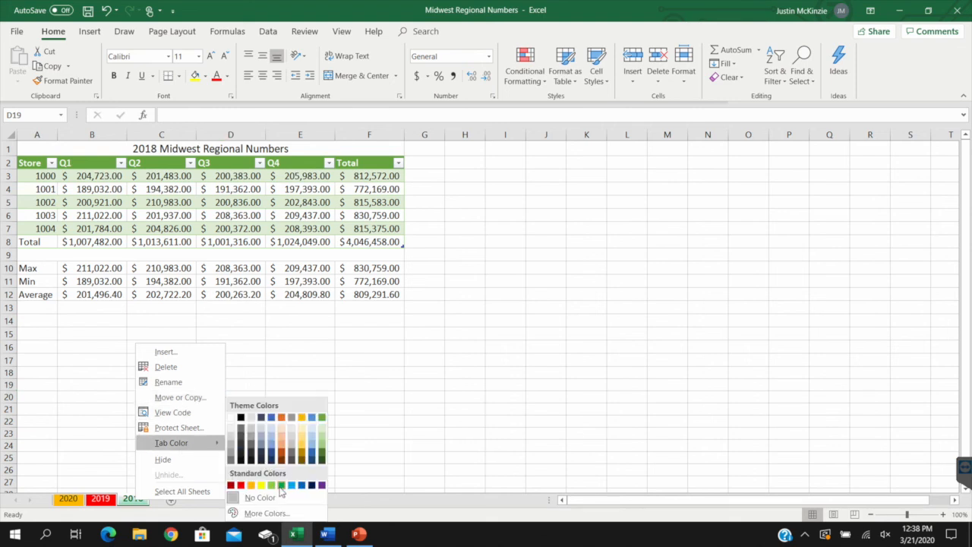
click(271, 484)
key(ctrl+Page_Up)
key(ctrl+Page_Up)
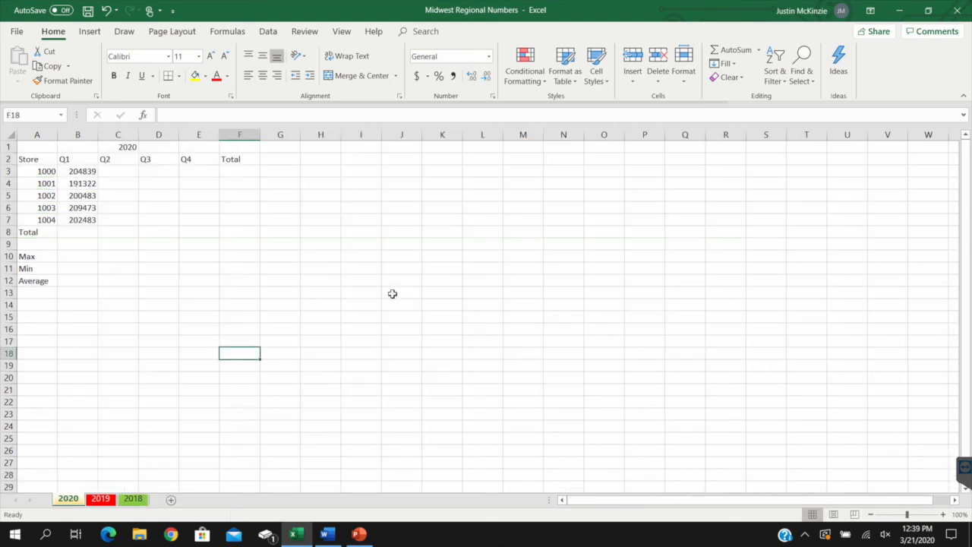
Examine the cell reference in the Name Box by selecting cell C11, column C and cell C12
click(37, 114)
click(135, 268)
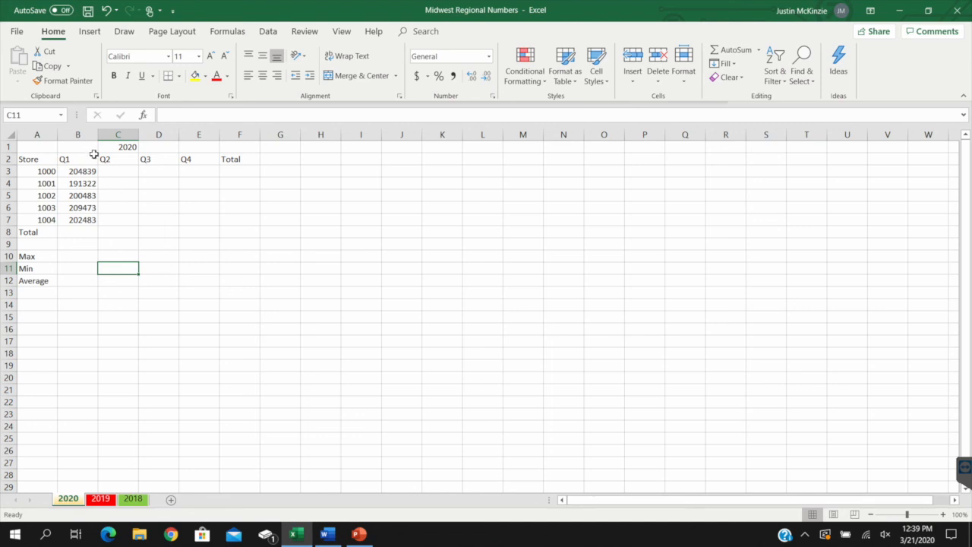
click(124, 133)
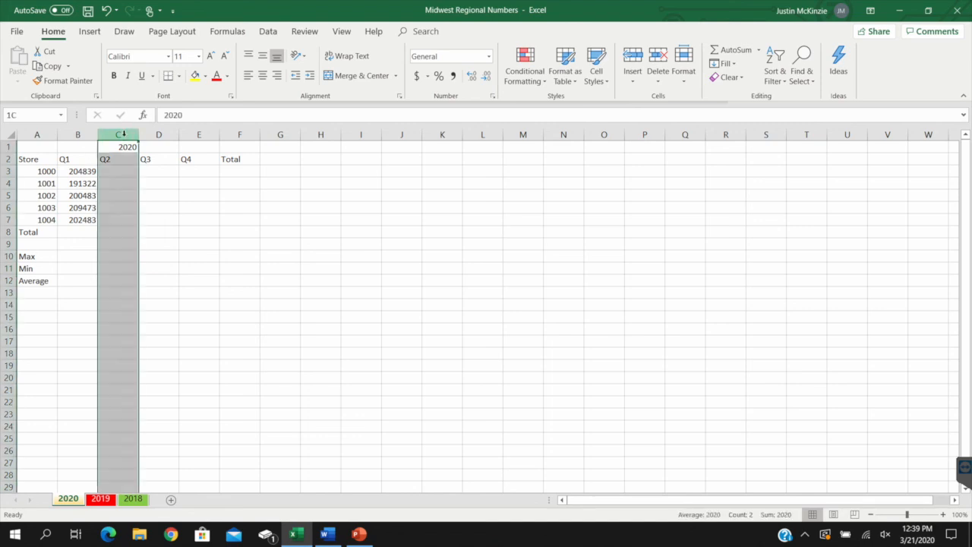
click(104, 279)
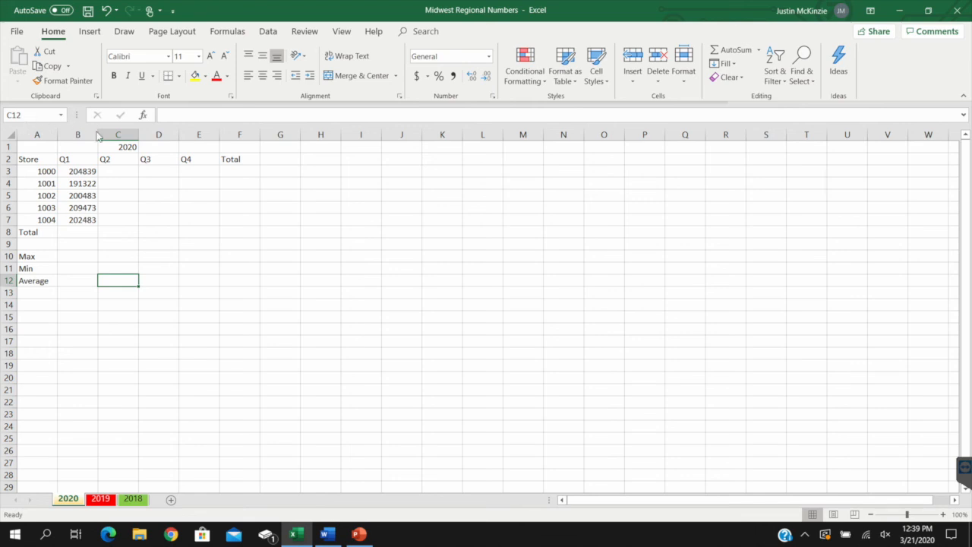
Examine the formula bar, in-cell editing and the formatting options for cell B5, leaving its value as is
click(180, 116)
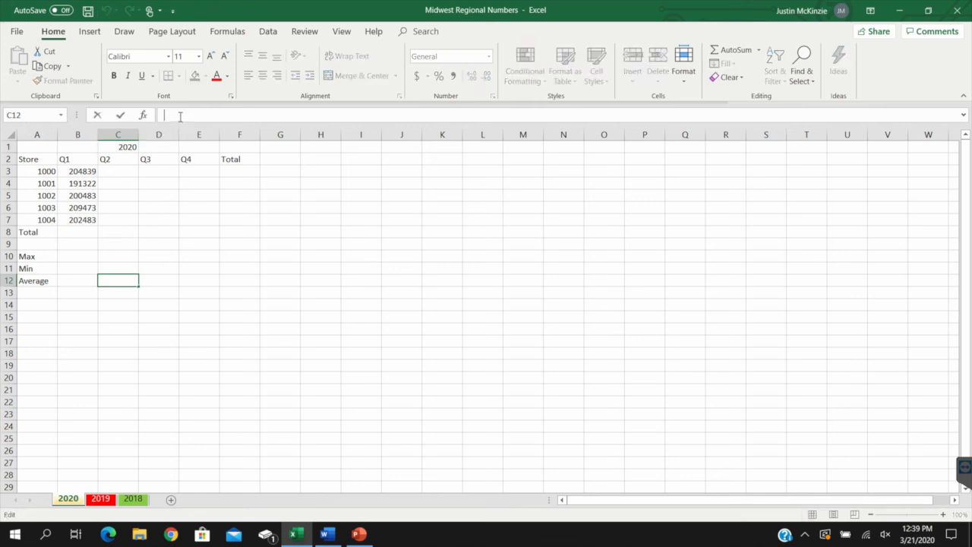
click(87, 194)
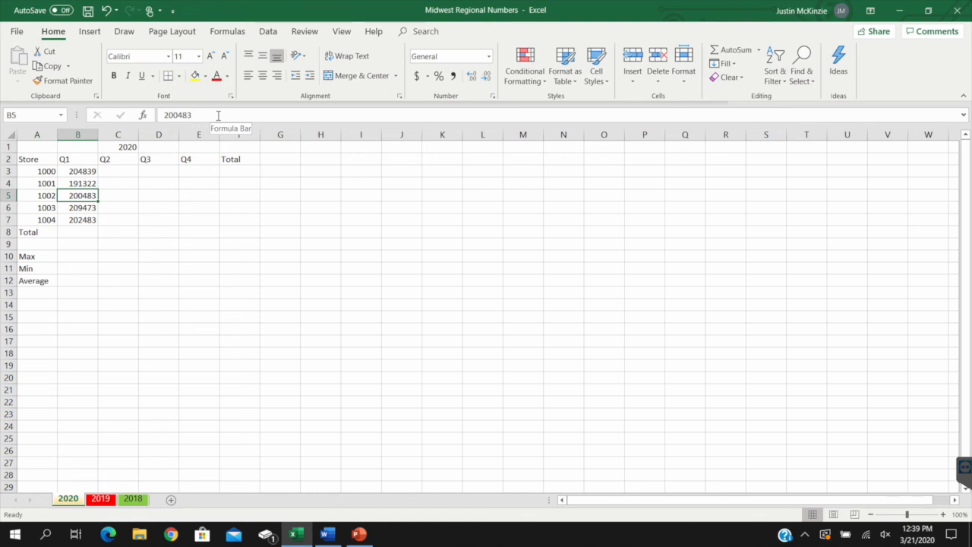
drag(213, 116, 138, 115)
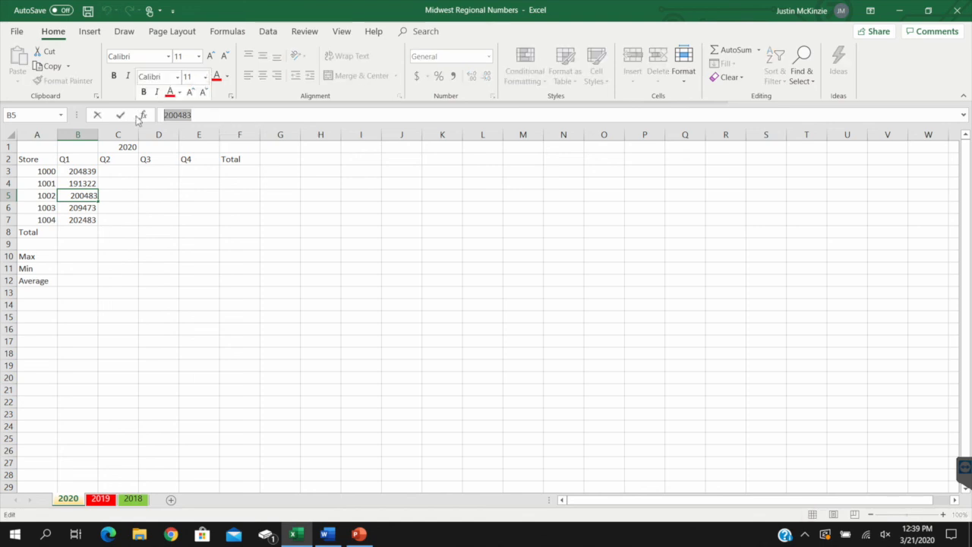
double_click(79, 195)
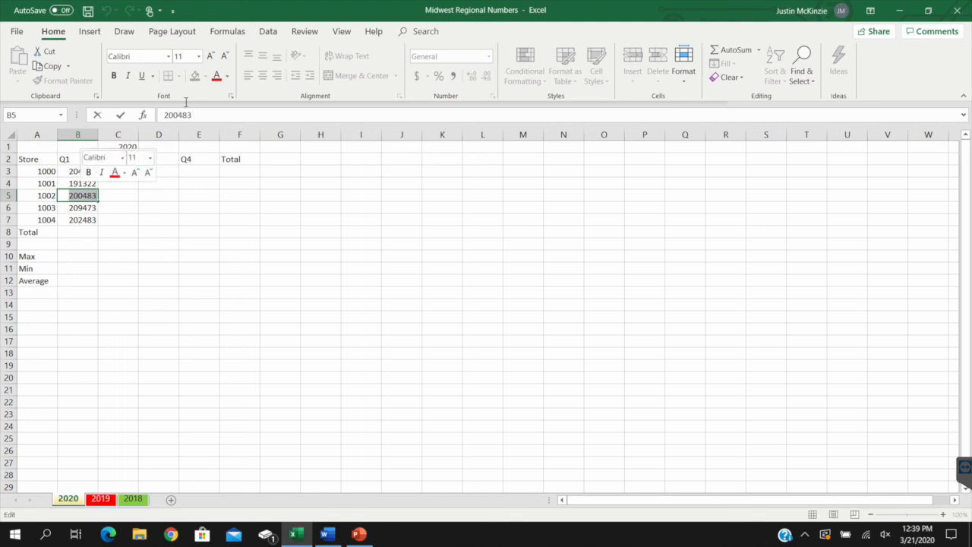
key(Escape)
right_click(90, 199)
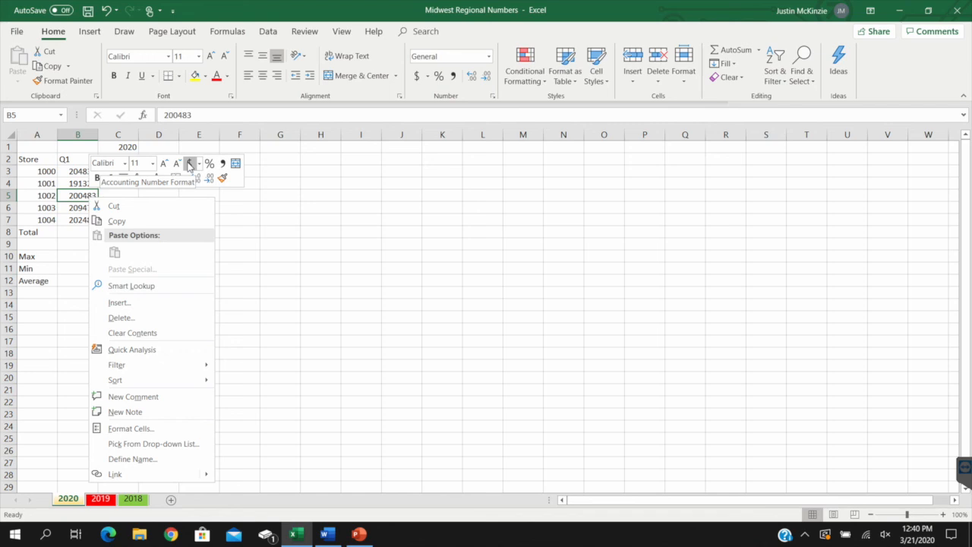
key(Escape)
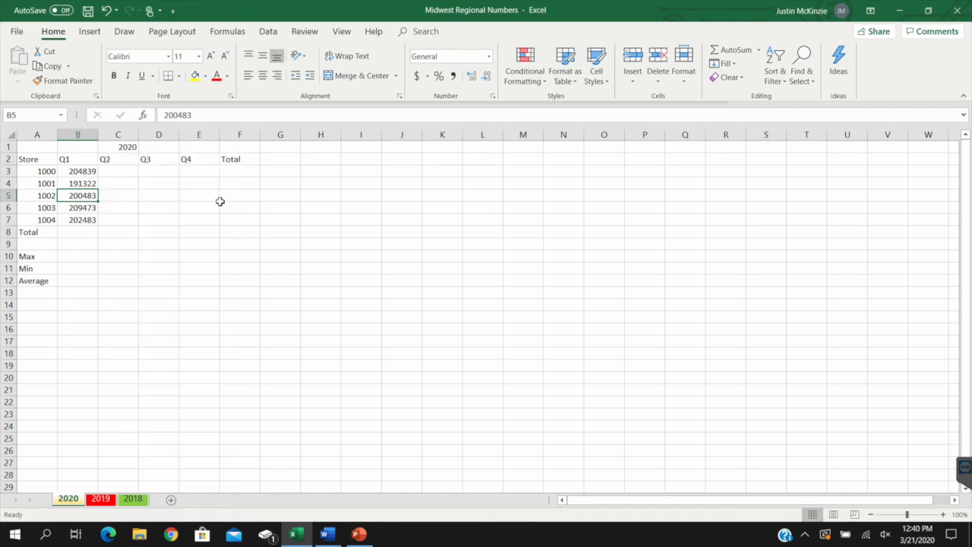
Demonstrate selecting multi-cell ranges on the 2020 worksheet, including D6:F11, and finish with only cell D6 selected
click(193, 205)
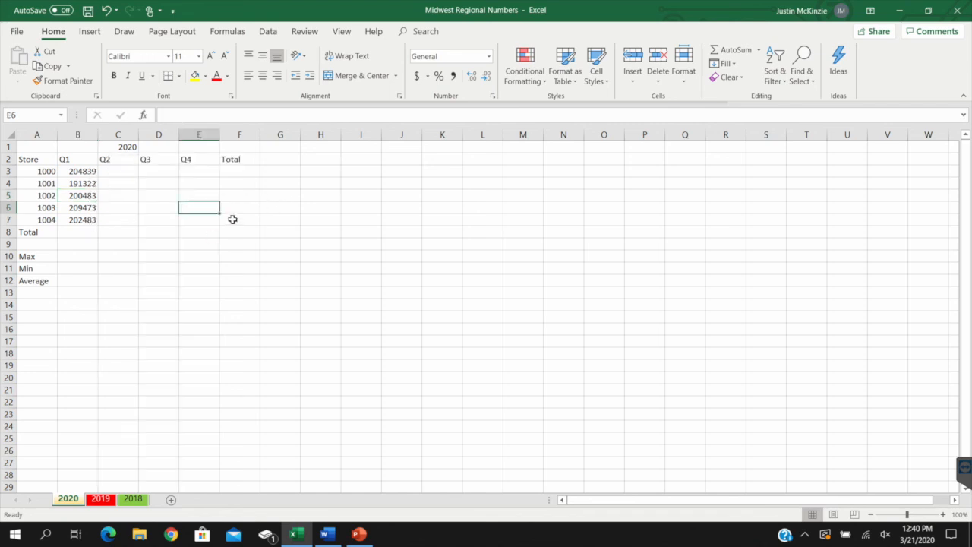
drag(217, 211, 481, 408)
click(255, 266)
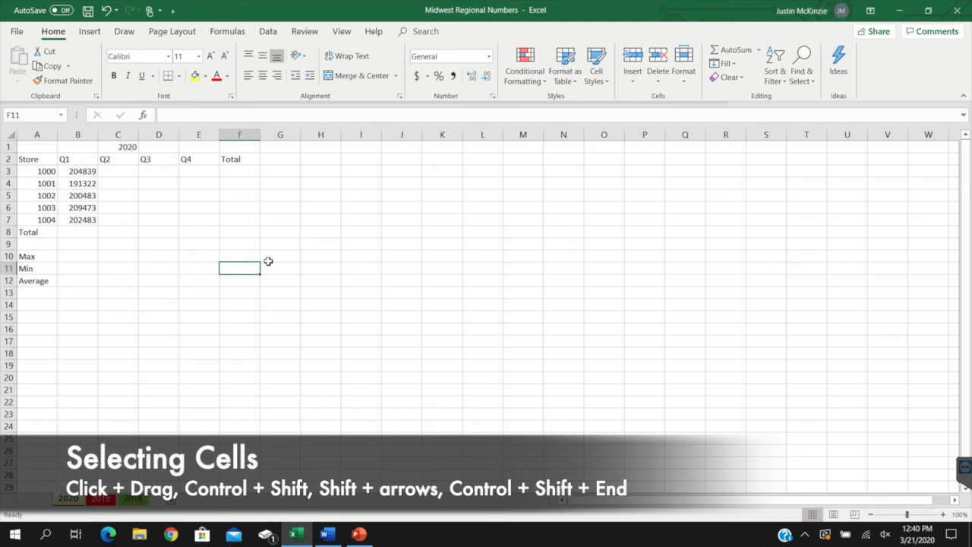
drag(158, 206, 321, 284)
key(shift+Left)
key(shift+Left)
key(shift+Up)
key(shift+Up)
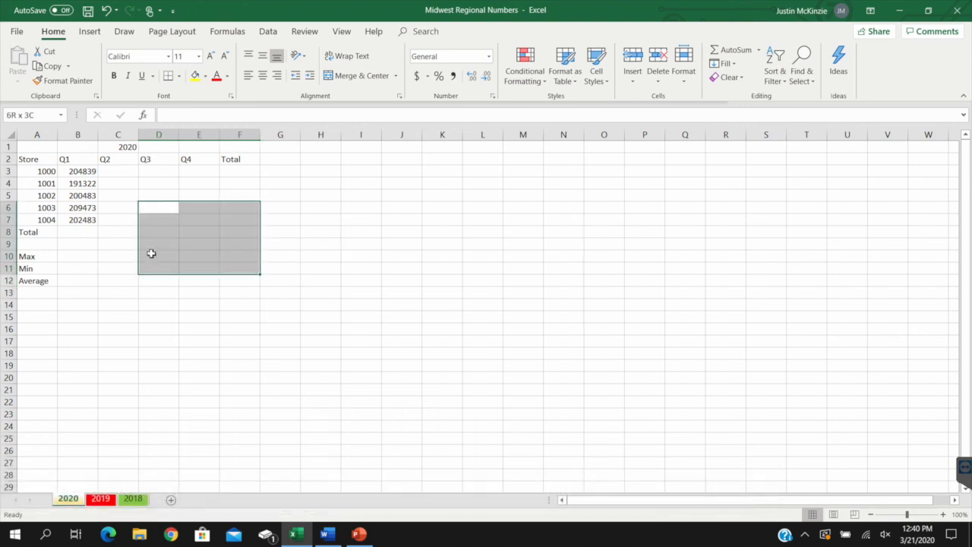
key(shift+Up)
key(shift+Up)
key(shift+Up)
key(shift+Up)
click(158, 208)
Find the cell containing Q1 on the 2020 worksheet and view the Replace options without replacing anything
click(802, 72)
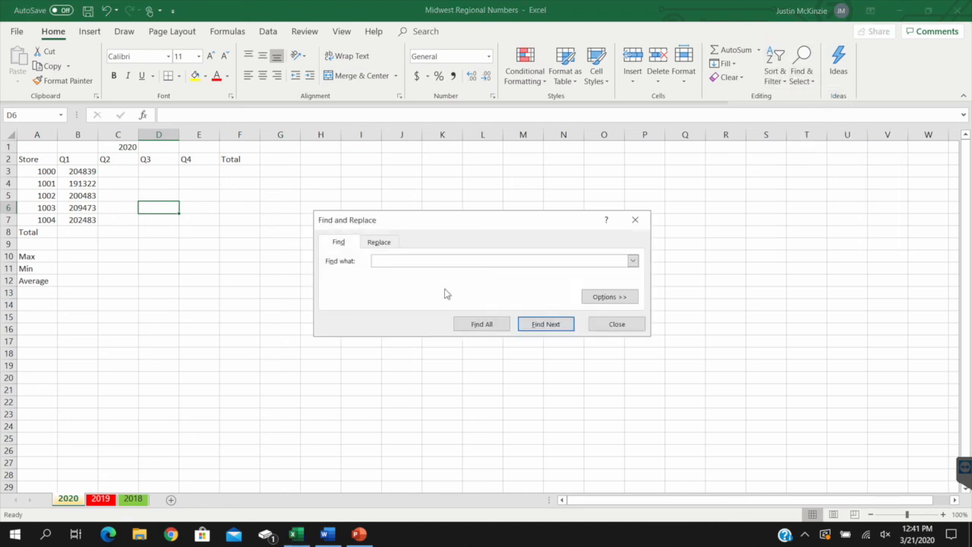
click(375, 243)
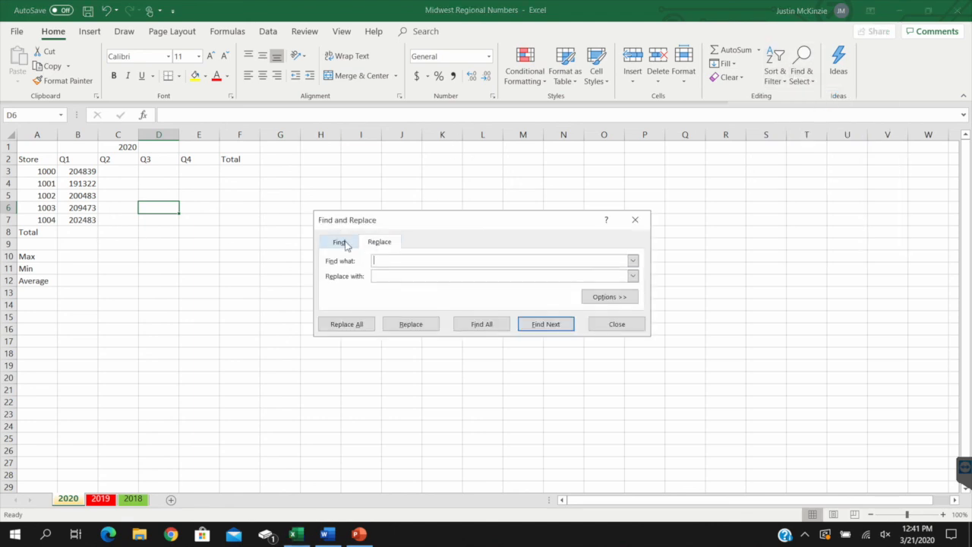
click(343, 243)
text(Q1)
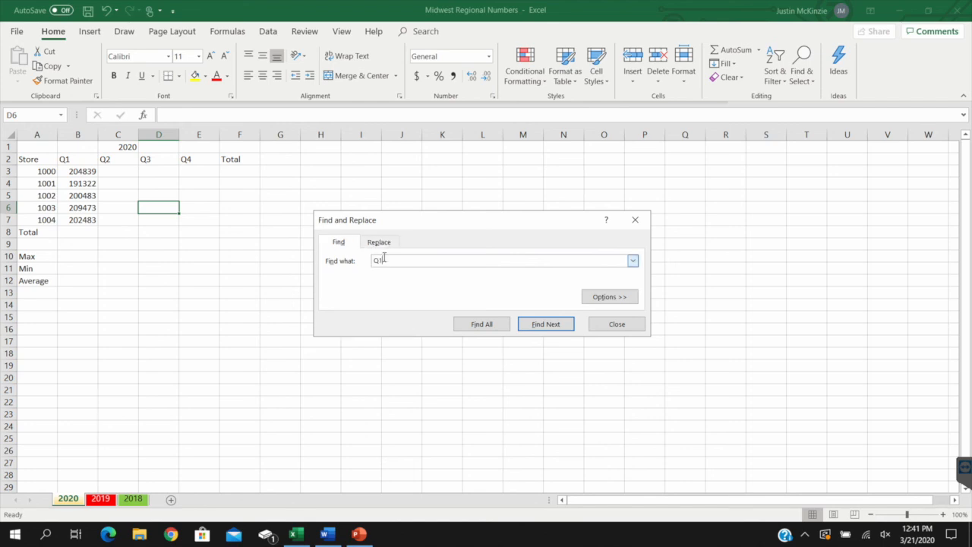
click(537, 325)
click(379, 243)
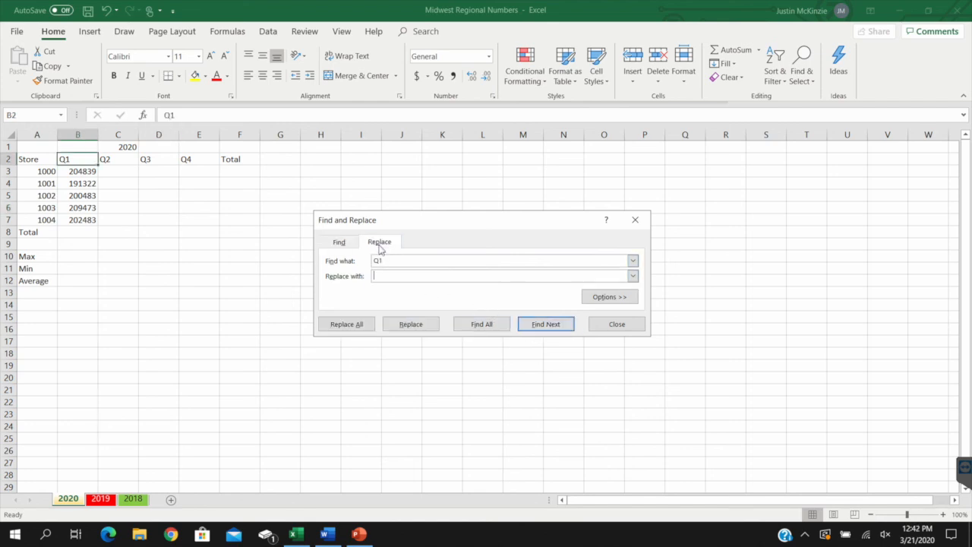
key(Tab)
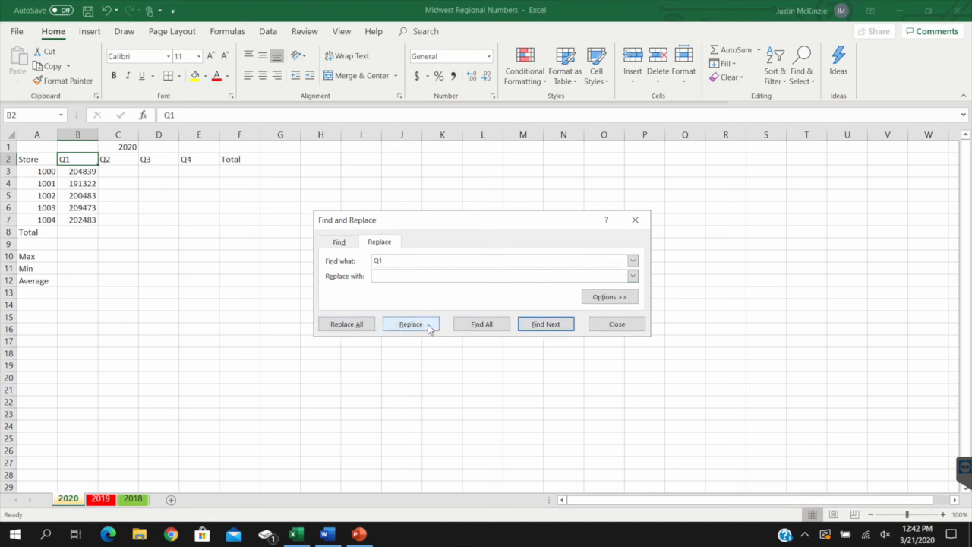
click(618, 325)
Copy the range A2:F12 and examine the available paste options, cancelling the copy without pasting
drag(30, 158, 258, 284)
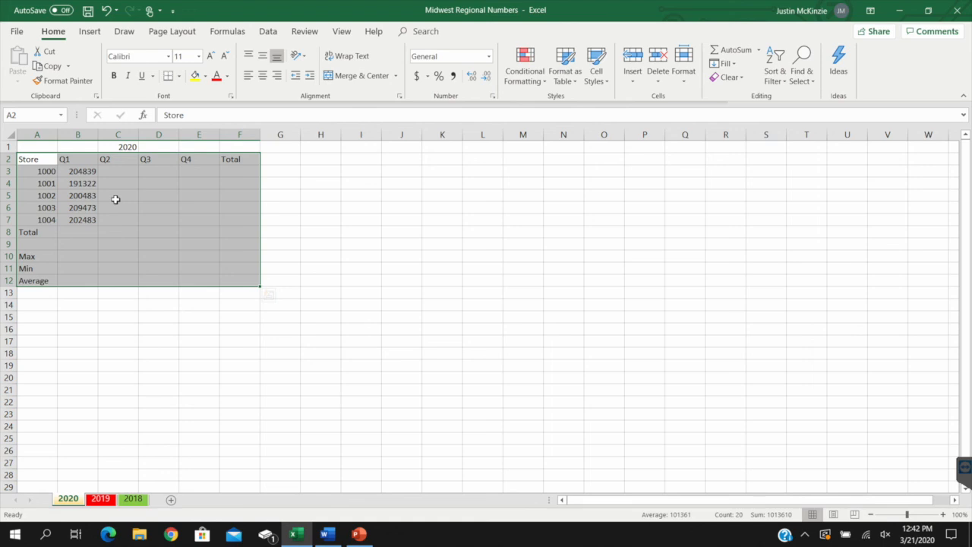
click(52, 66)
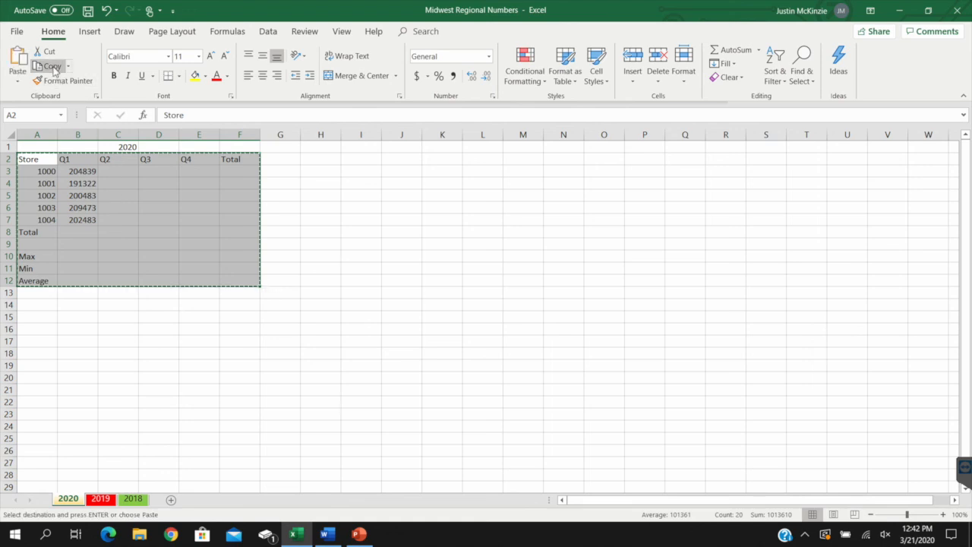
click(17, 76)
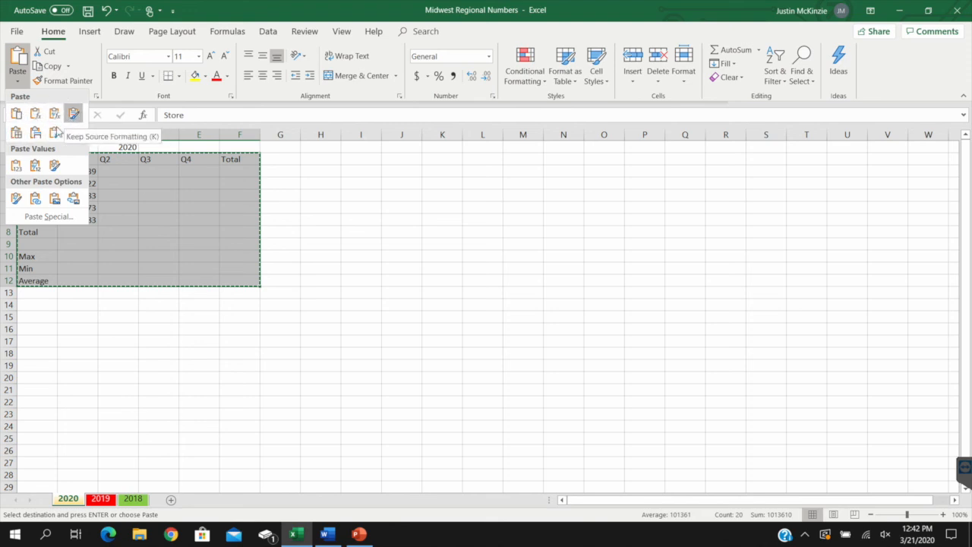
click(287, 212)
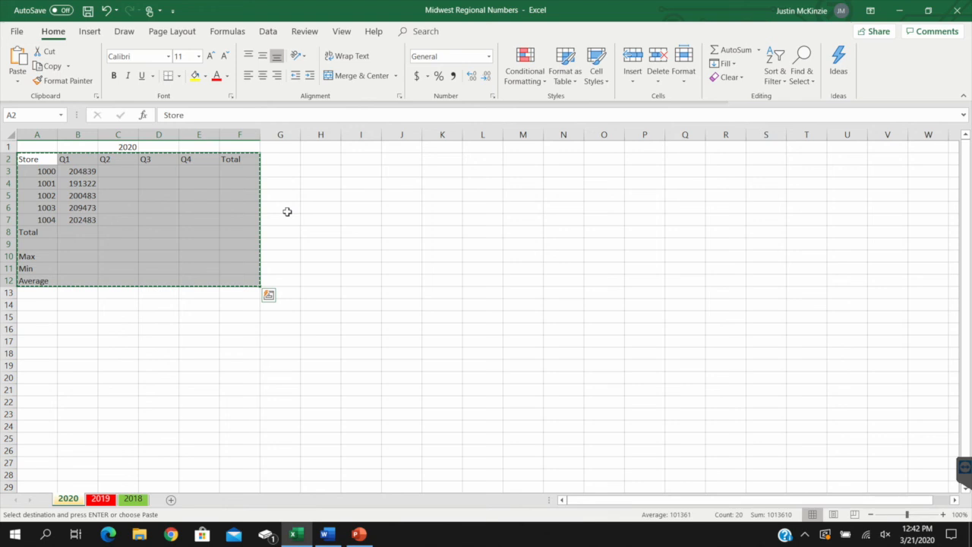
click(287, 211)
key(Escape)
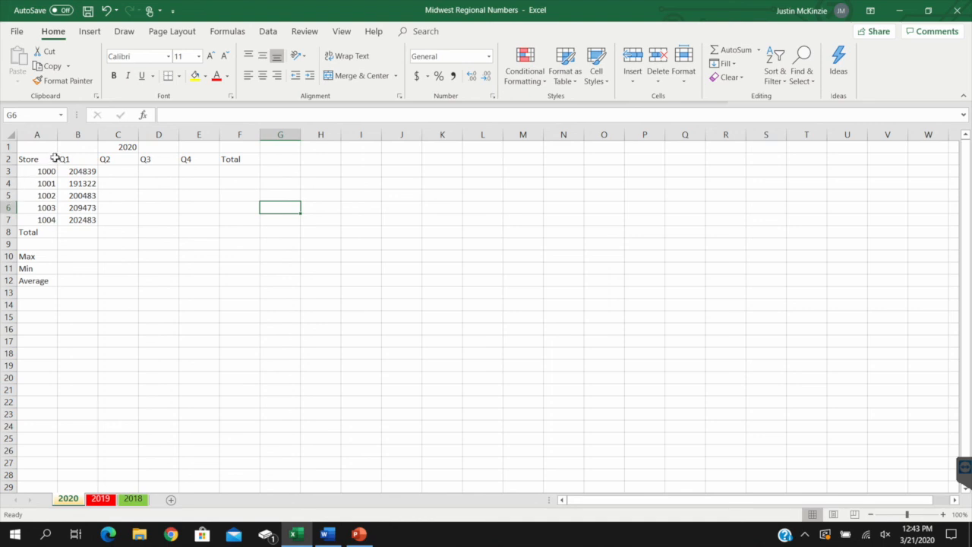
Try fitting columns B and D to their contents and enlarging row 6, restoring the original size each time
drag(98, 138, 120, 137)
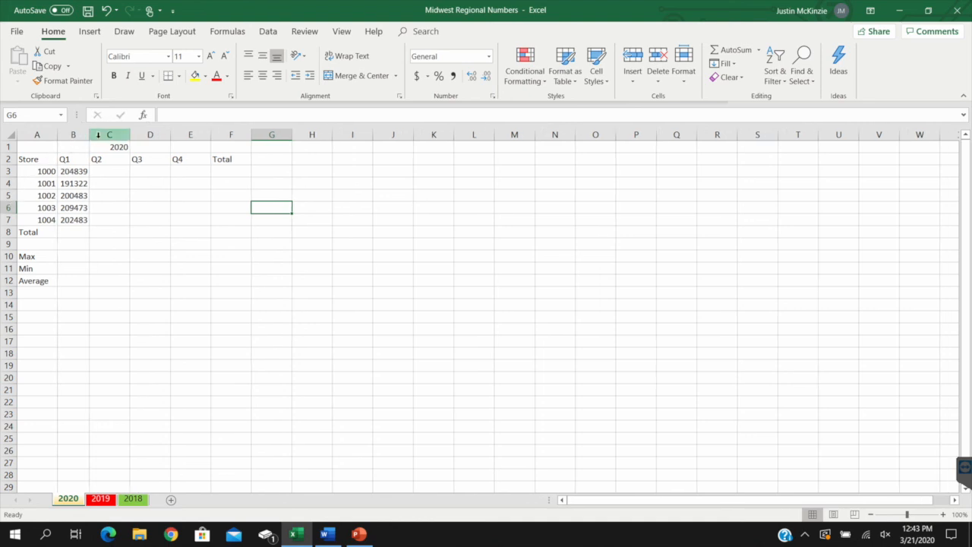
key(ctrl+z)
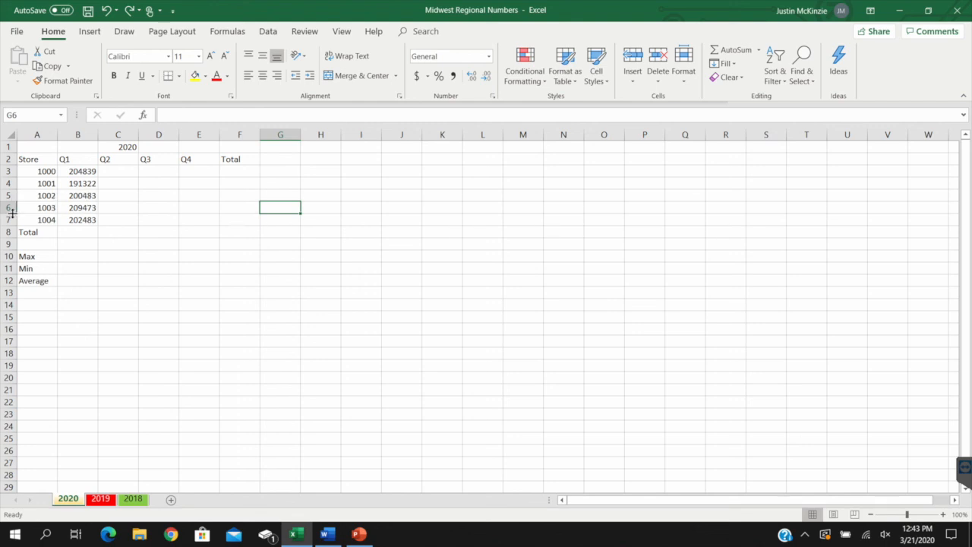
drag(12, 213, 12, 251)
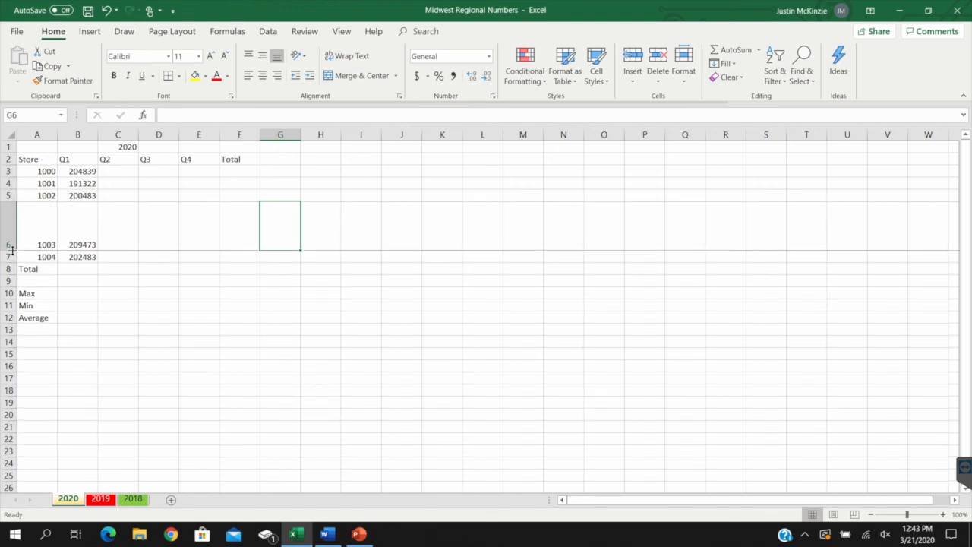
double_click(12, 251)
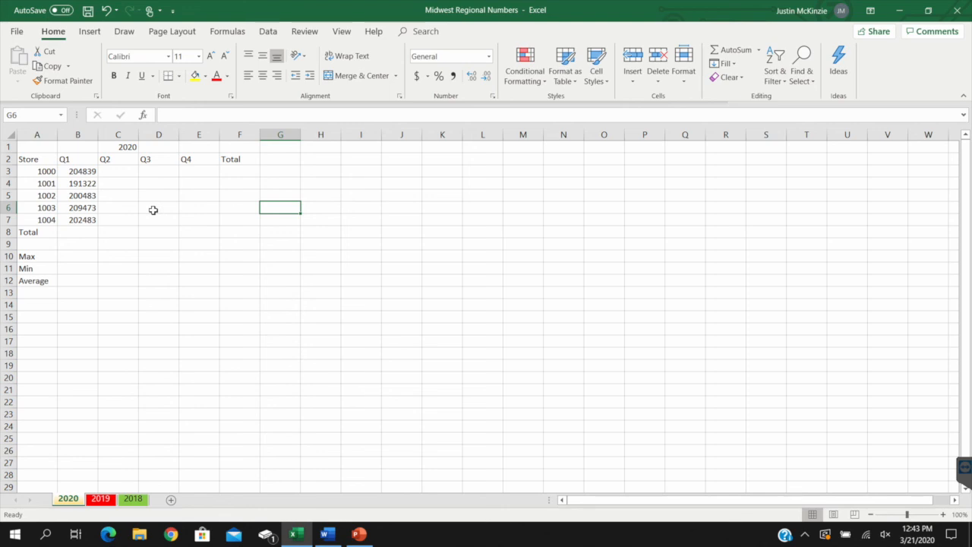
double_click(178, 135)
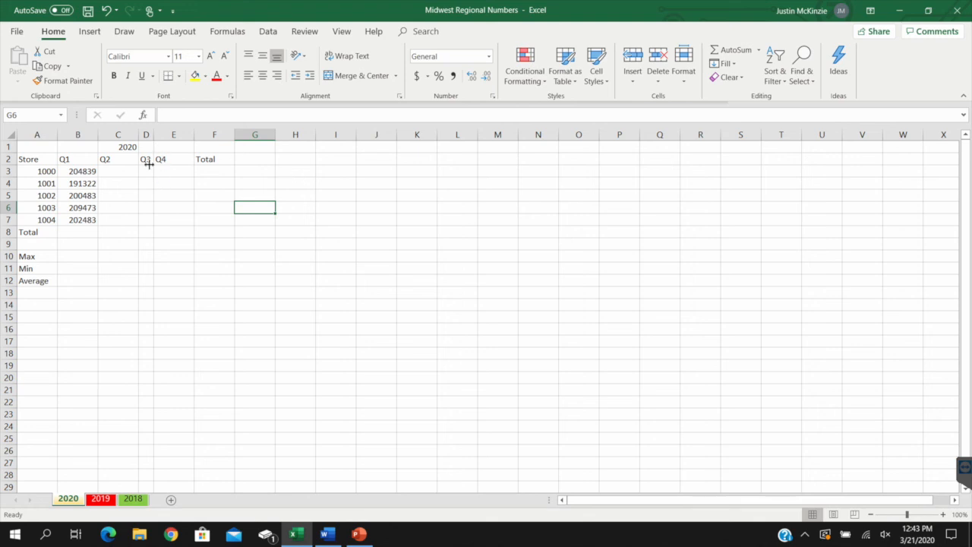
key(ctrl+z)
Try autofitting columns A through F to their contents together, and undo the width change
click(47, 132)
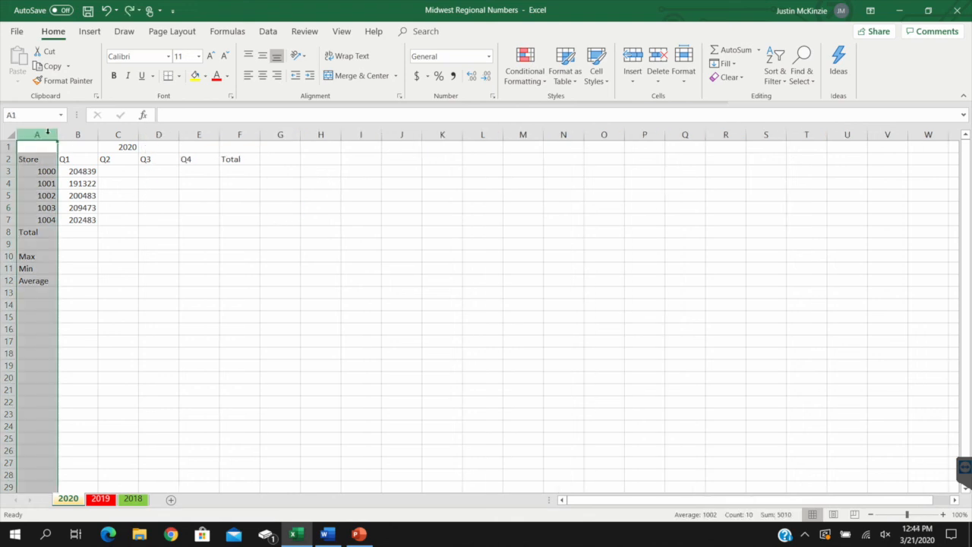
shift+click(253, 134)
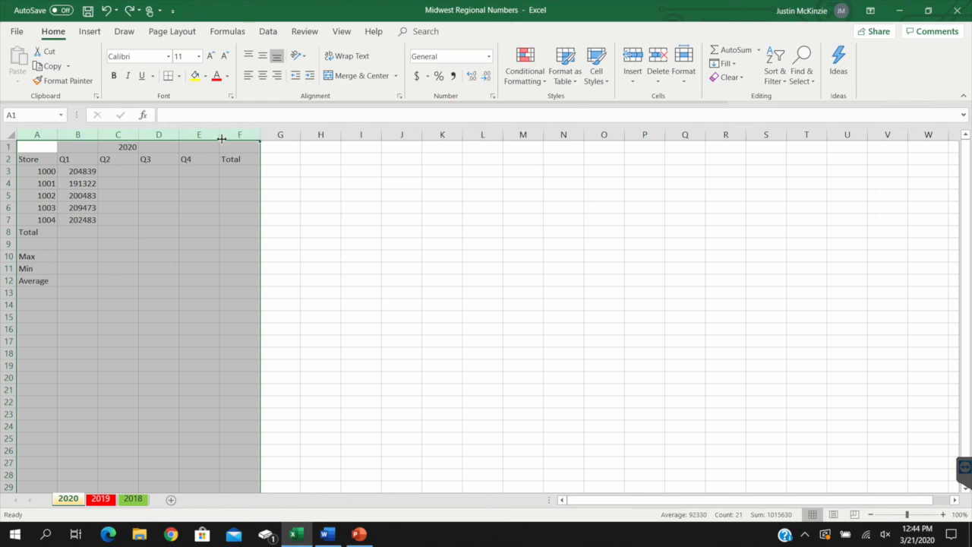
double_click(220, 135)
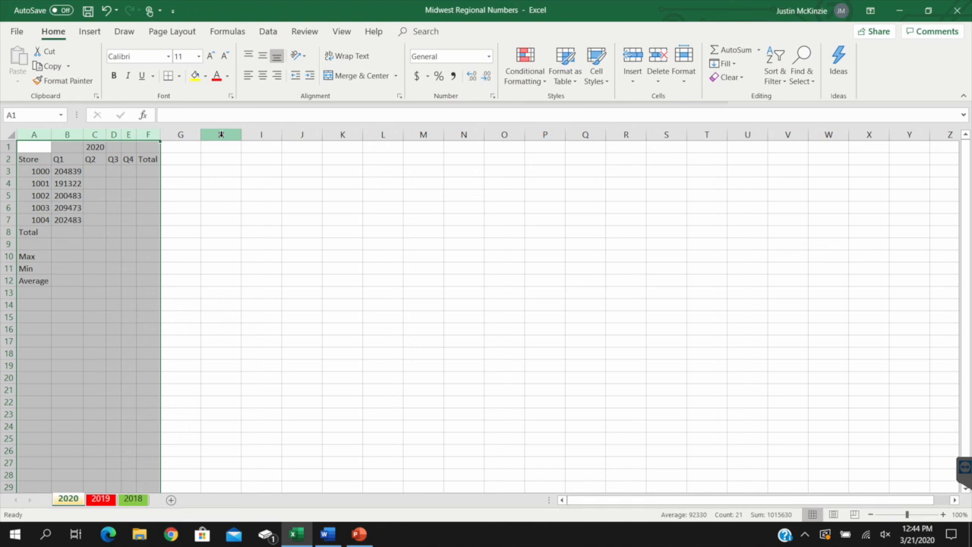
key(ctrl+z)
click(202, 218)
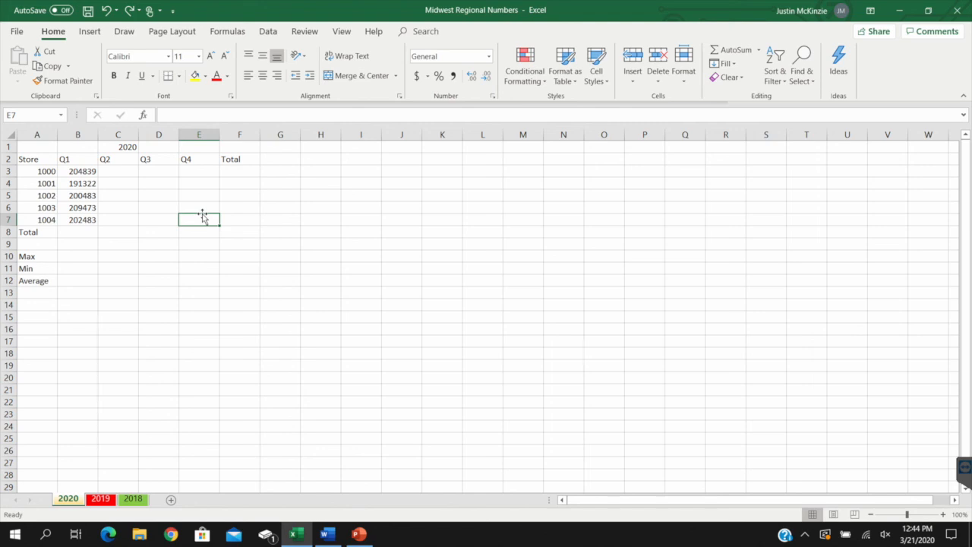
Examine the sizing commands available for row 3 and column D, including Row Height and Column Width
key(Left)
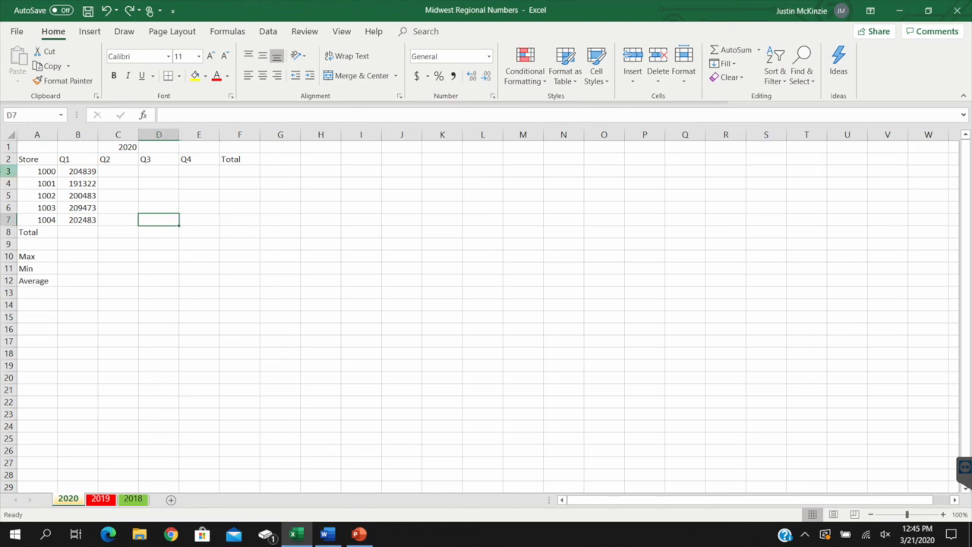
click(7, 170)
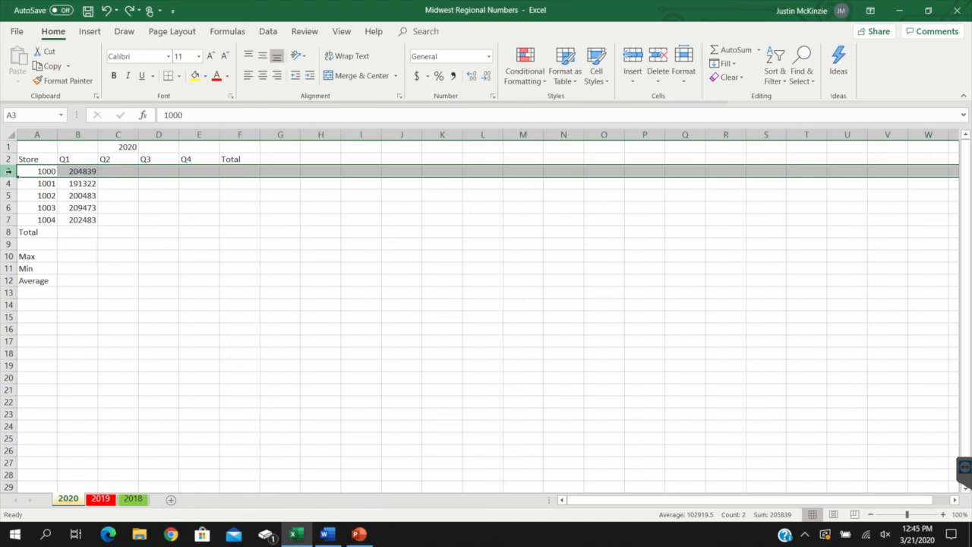
right_click(7, 170)
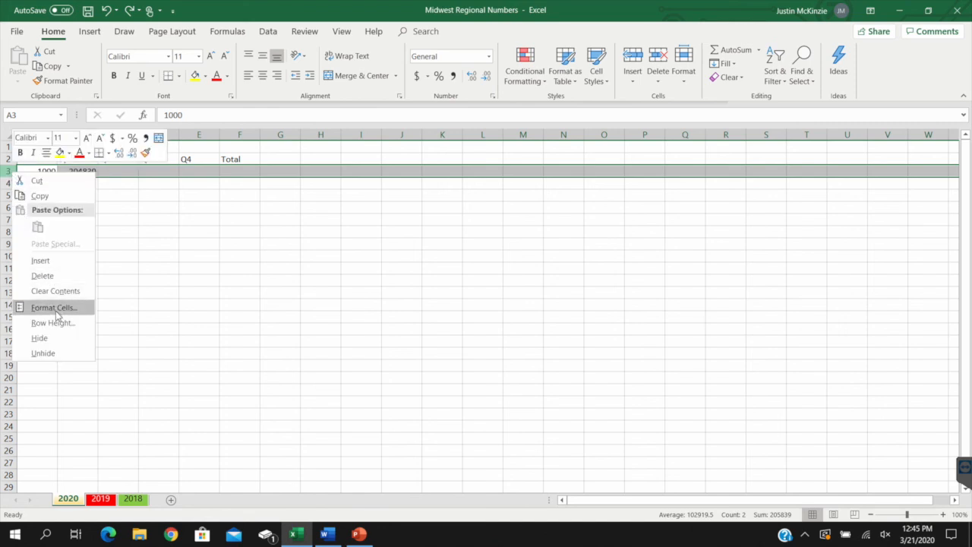
click(136, 310)
right_click(164, 135)
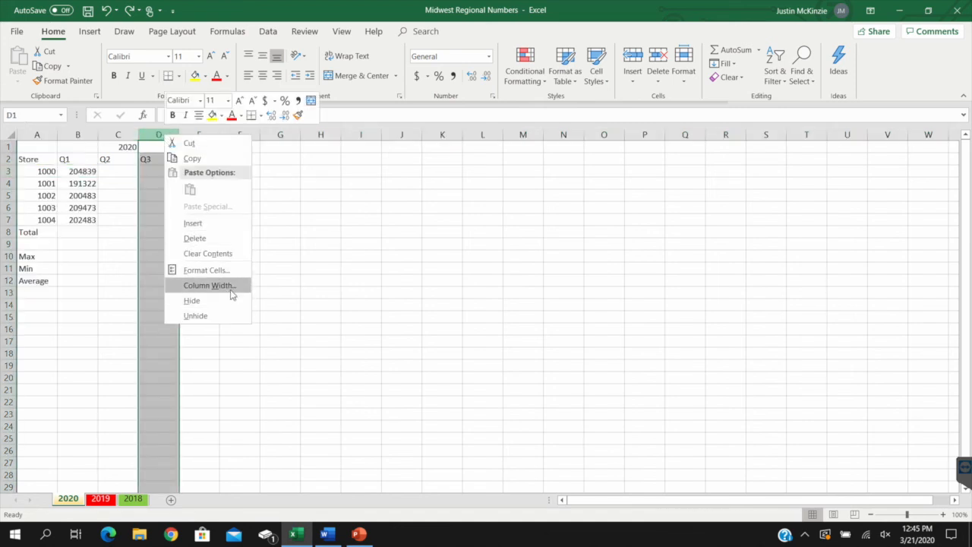
Set the width of columns A through F on the 2020 worksheet to 12
click(52, 139)
click(44, 135)
drag(45, 135, 243, 136)
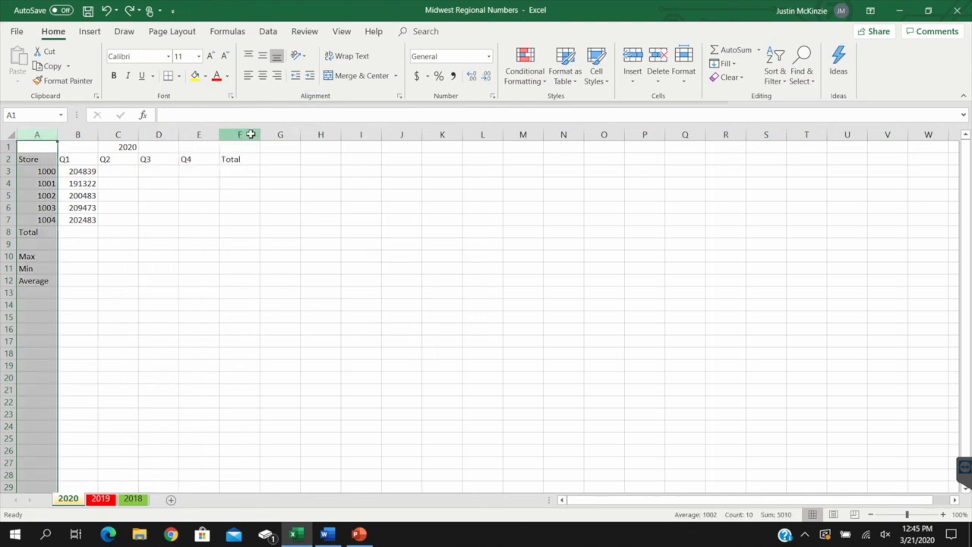
right_click(199, 135)
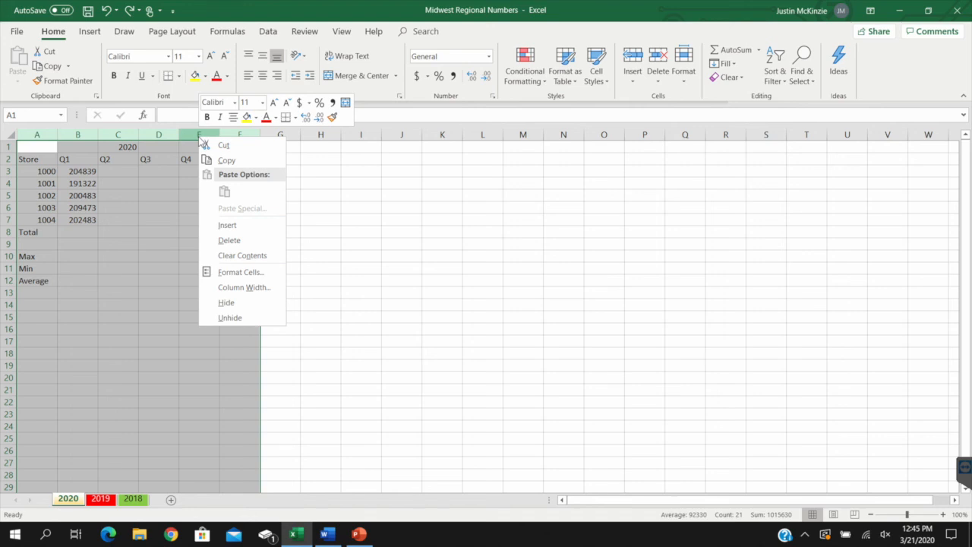
click(249, 284)
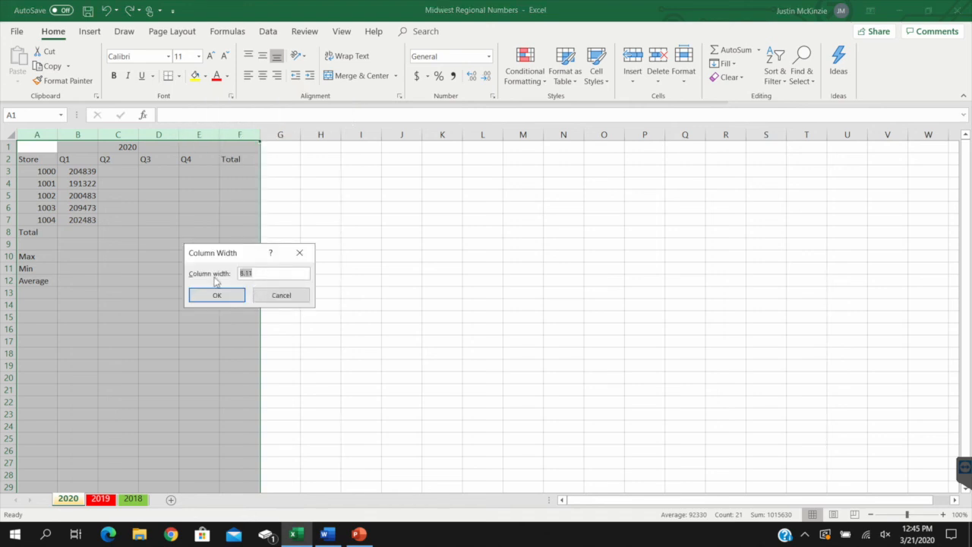
text(12)
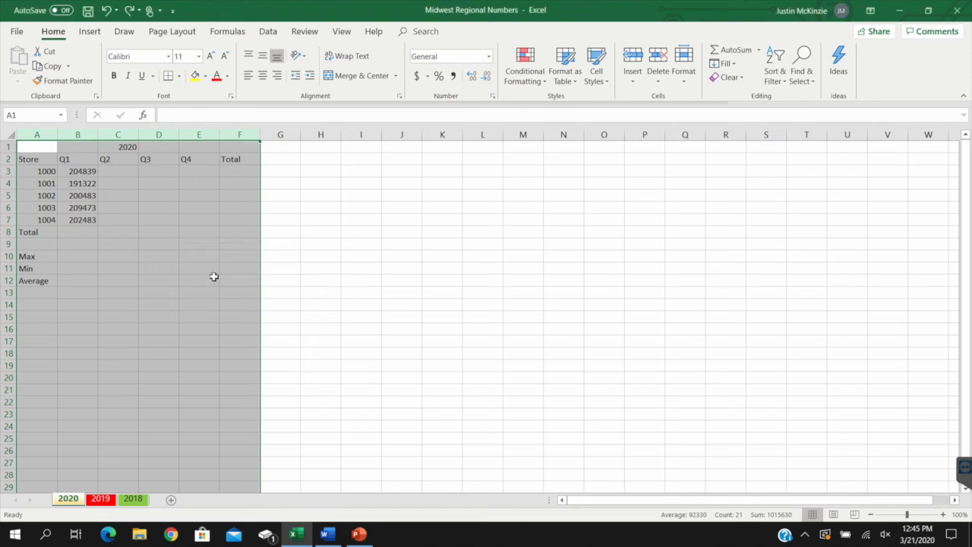
click(217, 294)
click(299, 274)
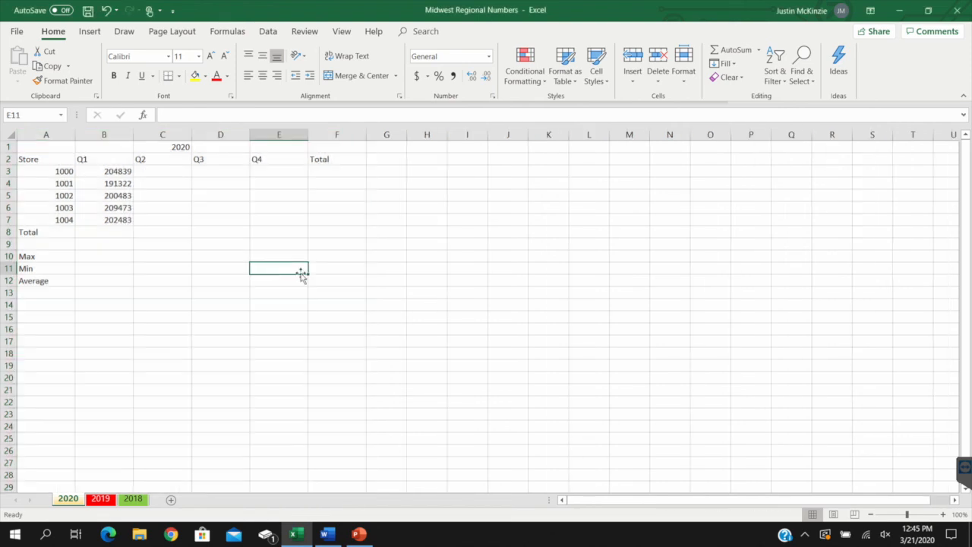
Format A2:F8 on the 2019 worksheet as a table with headers, using the orange style in the first Medium row
click(133, 499)
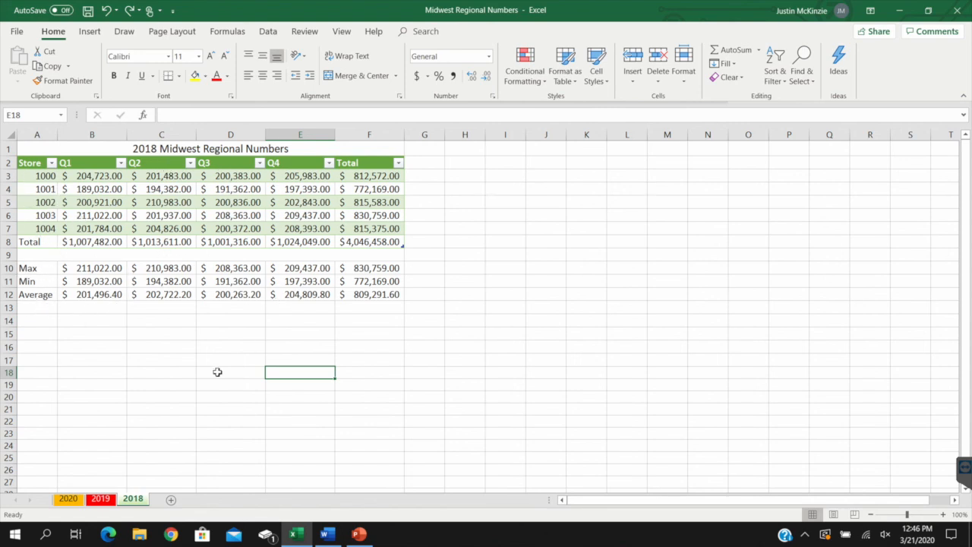
click(100, 499)
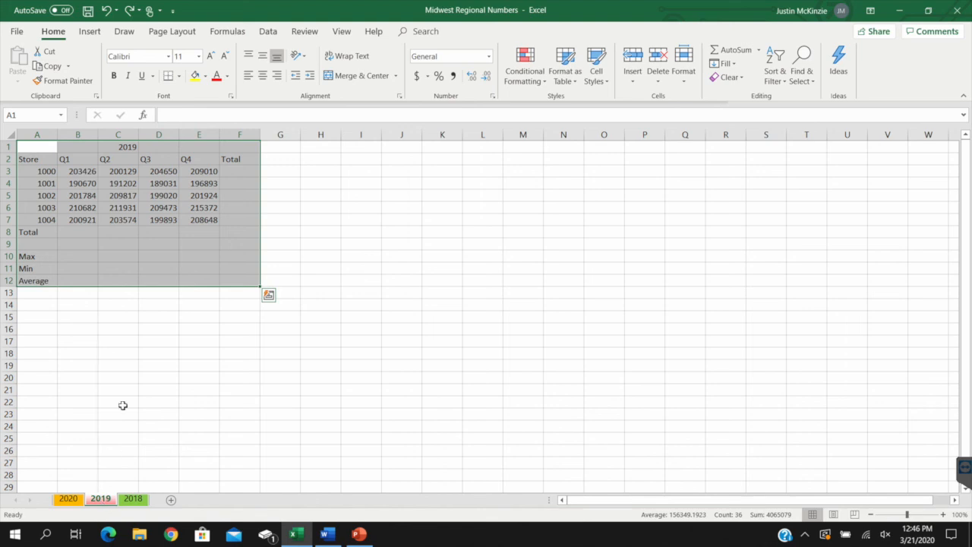
click(149, 354)
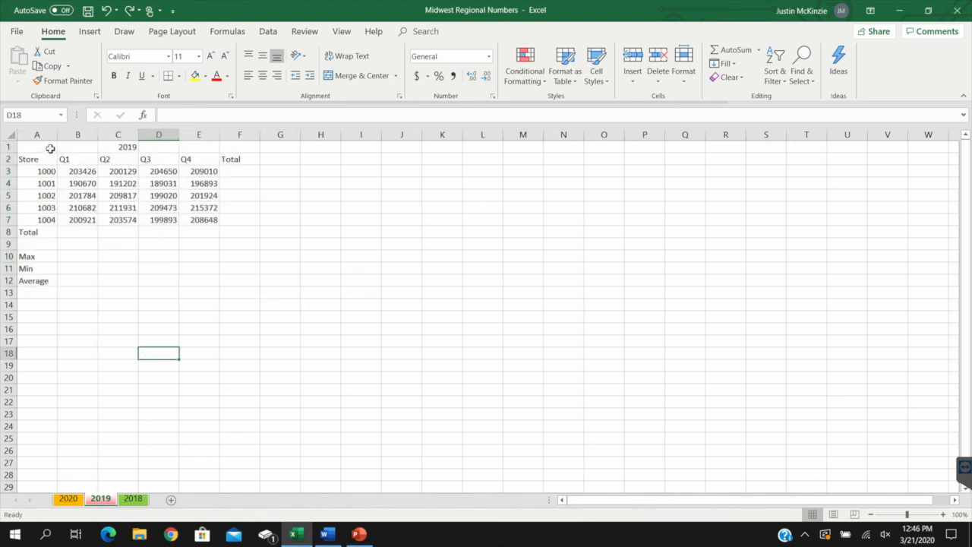
drag(40, 160, 225, 227)
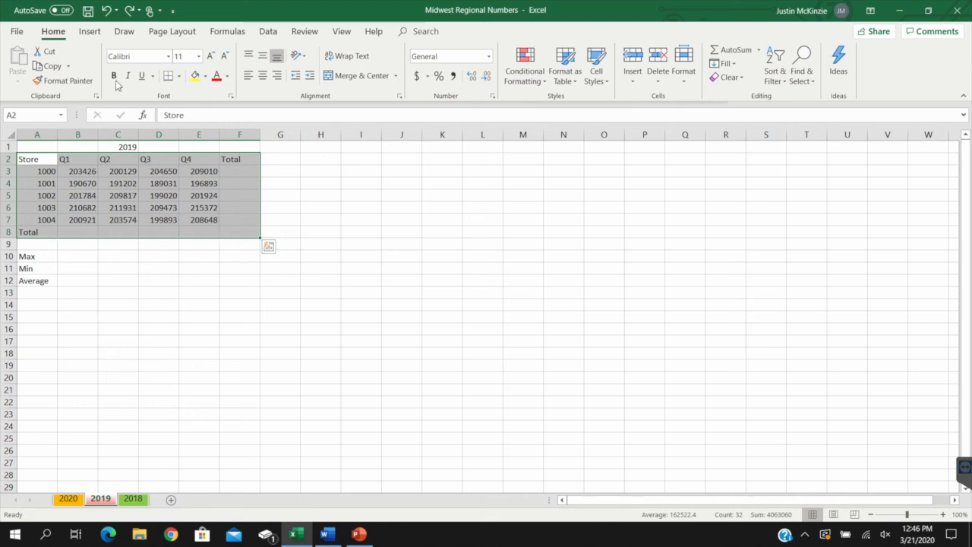
click(574, 85)
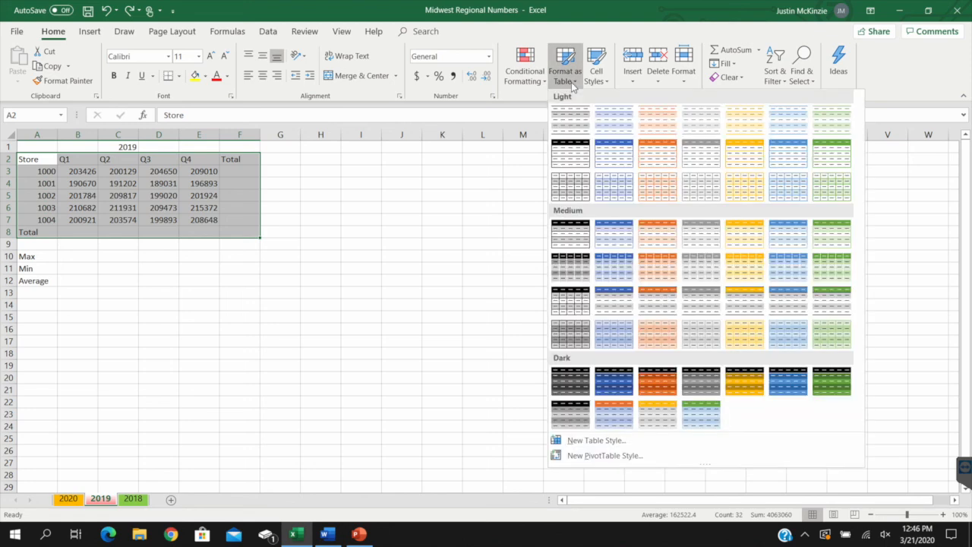
click(669, 230)
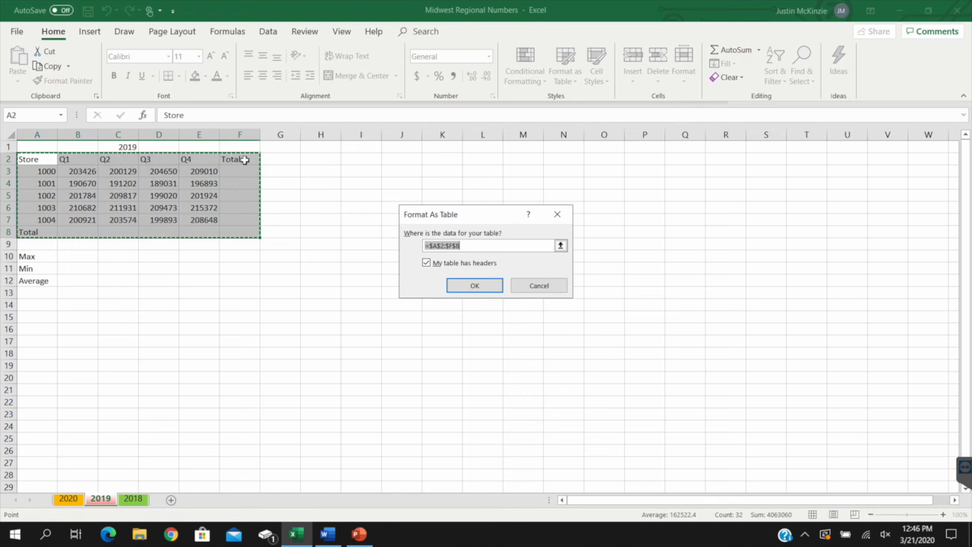
click(462, 288)
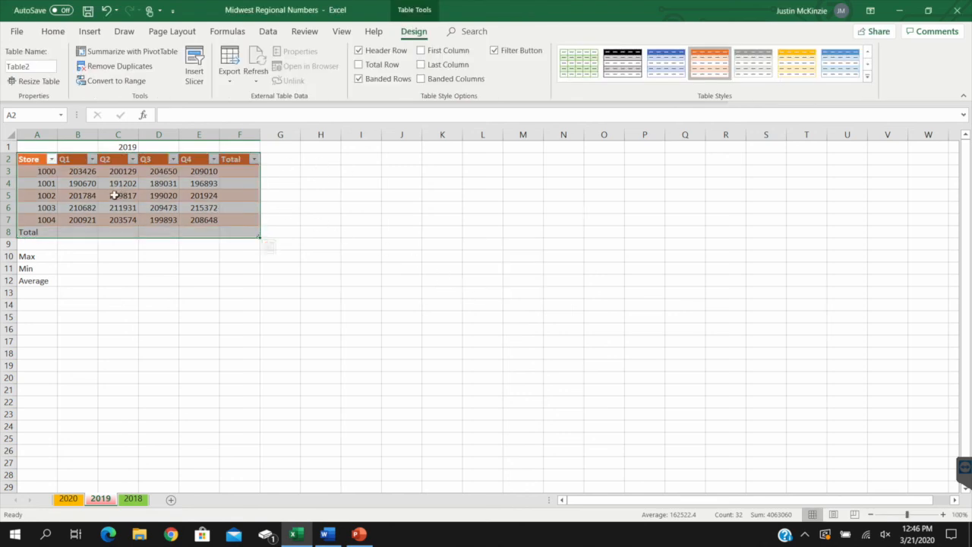
Examine the sort and filter options for the Q4 column of the 2019 table
click(267, 220)
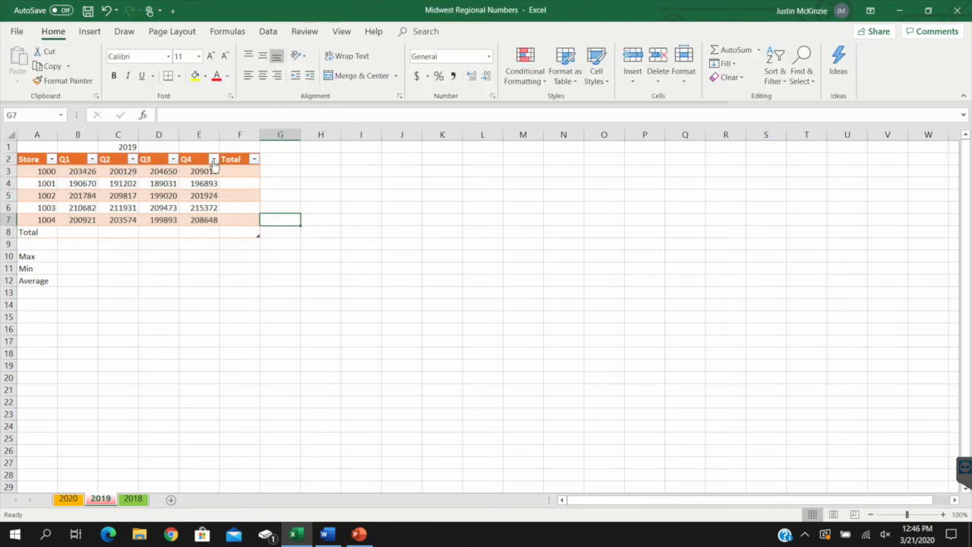
click(214, 160)
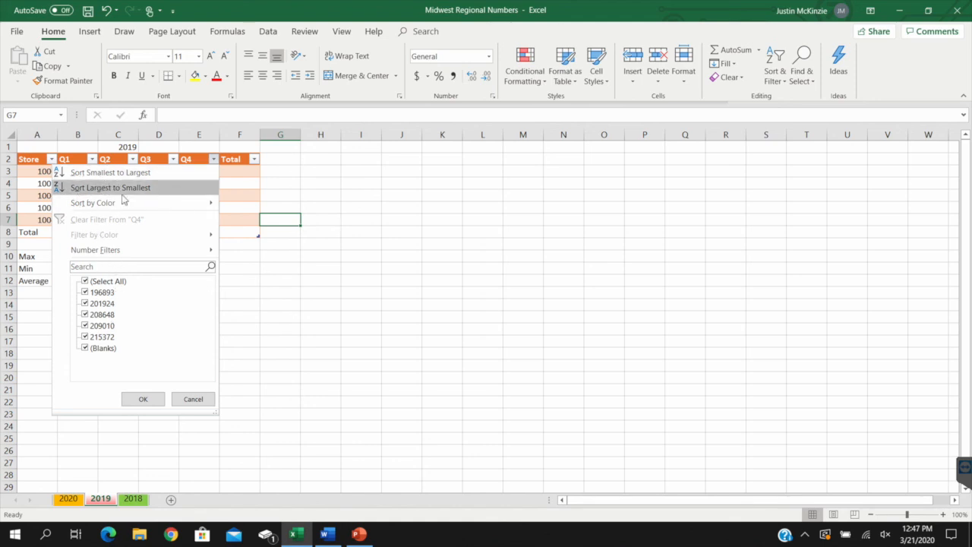
click(341, 224)
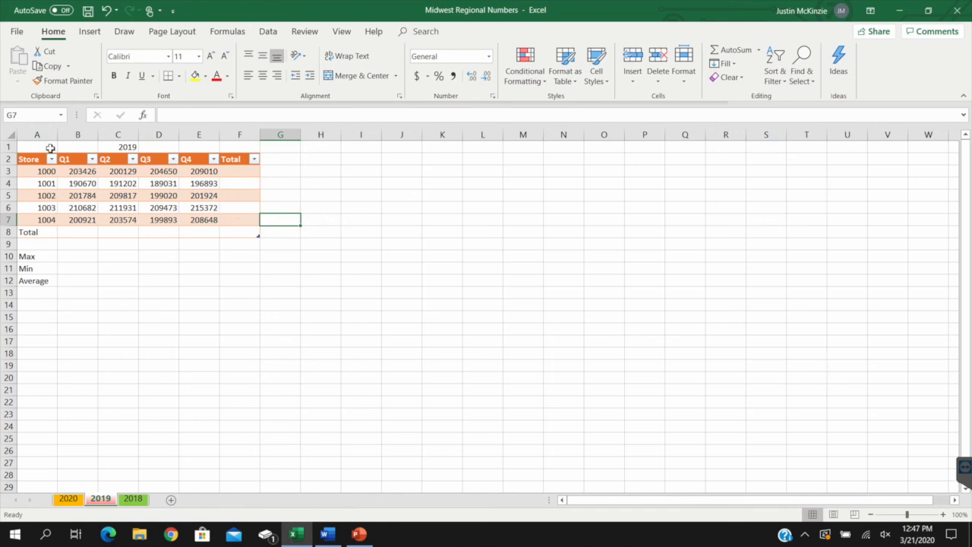
Check the title formatting on the 2018 worksheet and set the 2019 title in C1 to font size 14
click(133, 498)
click(156, 149)
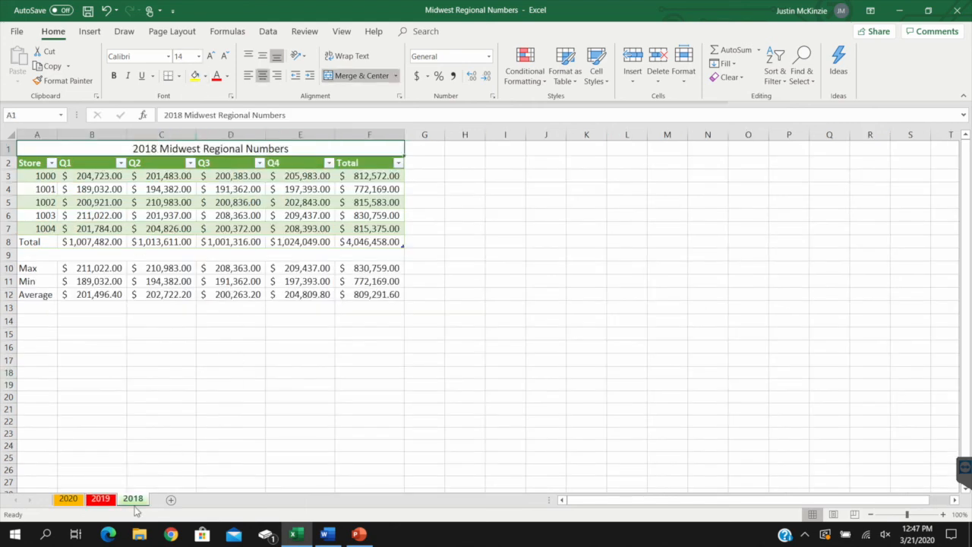
click(108, 500)
click(128, 147)
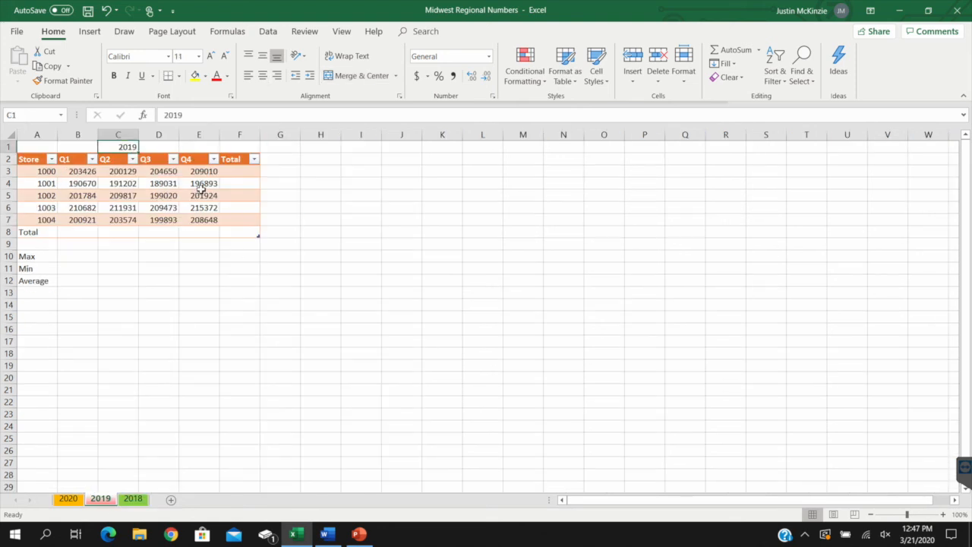
click(199, 56)
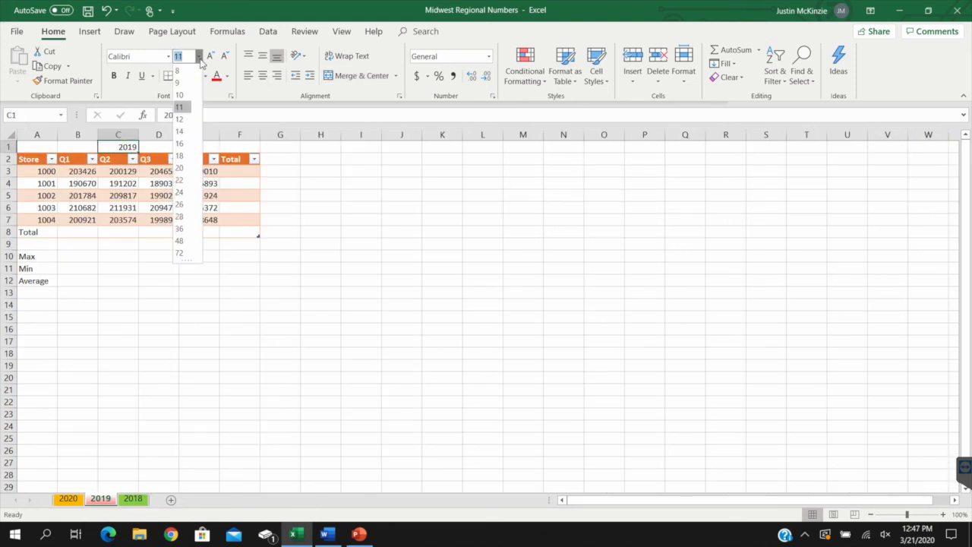
click(212, 59)
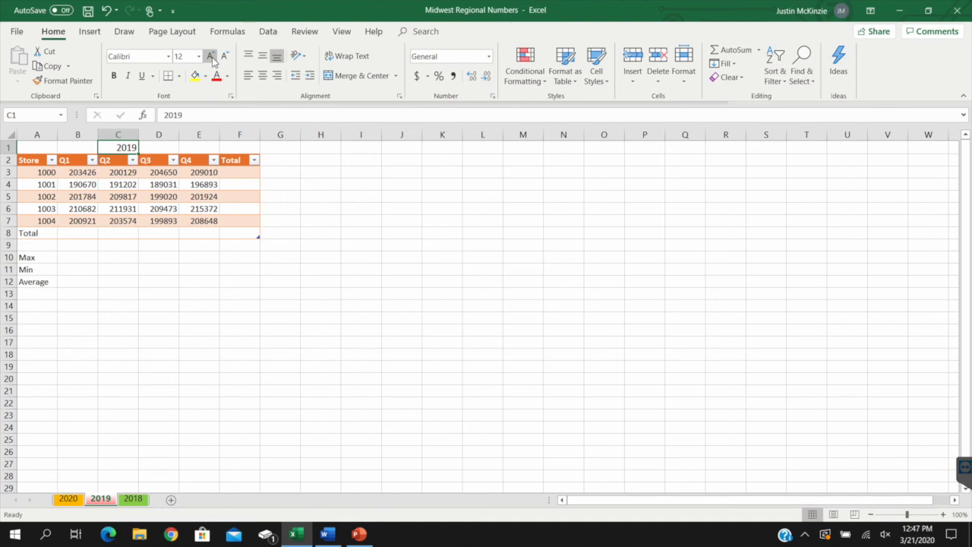
click(212, 59)
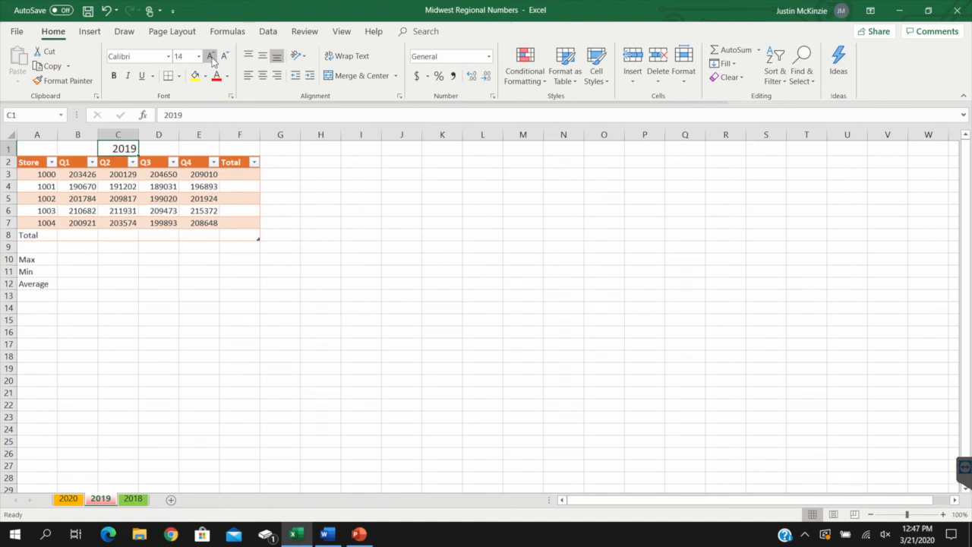
Merge and center the 2019 title across A1:F1
drag(38, 148, 226, 146)
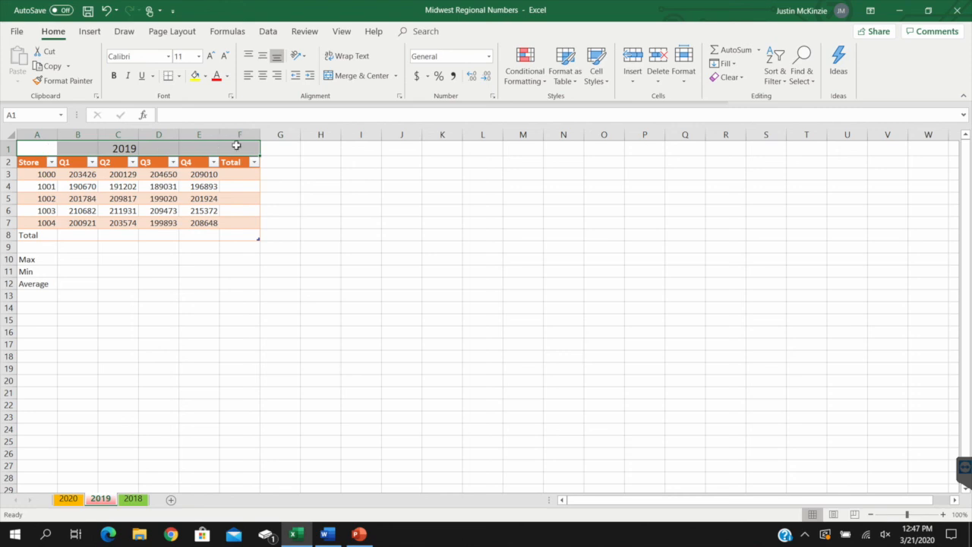
click(373, 79)
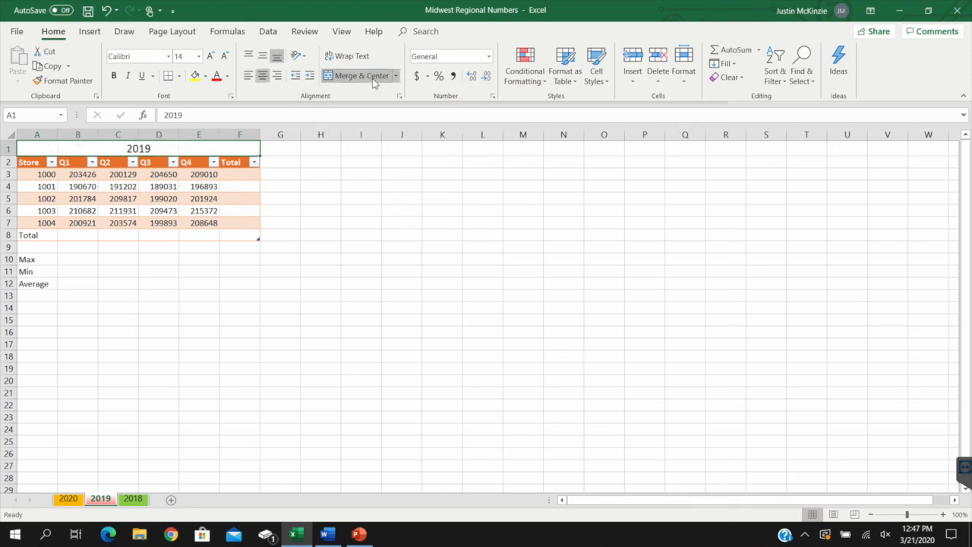
click(316, 175)
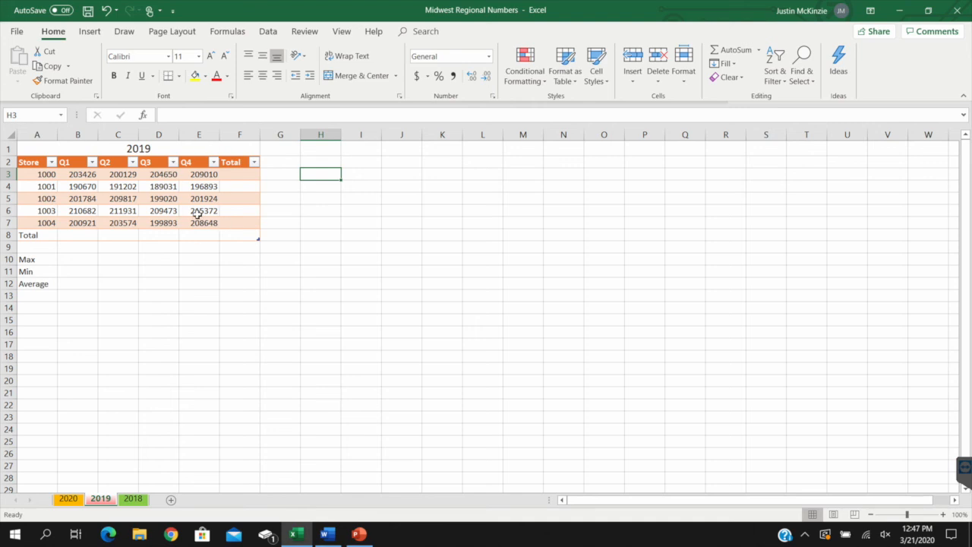
Try widening column F on the 2019 worksheet, and undo the width change
drag(260, 134, 348, 134)
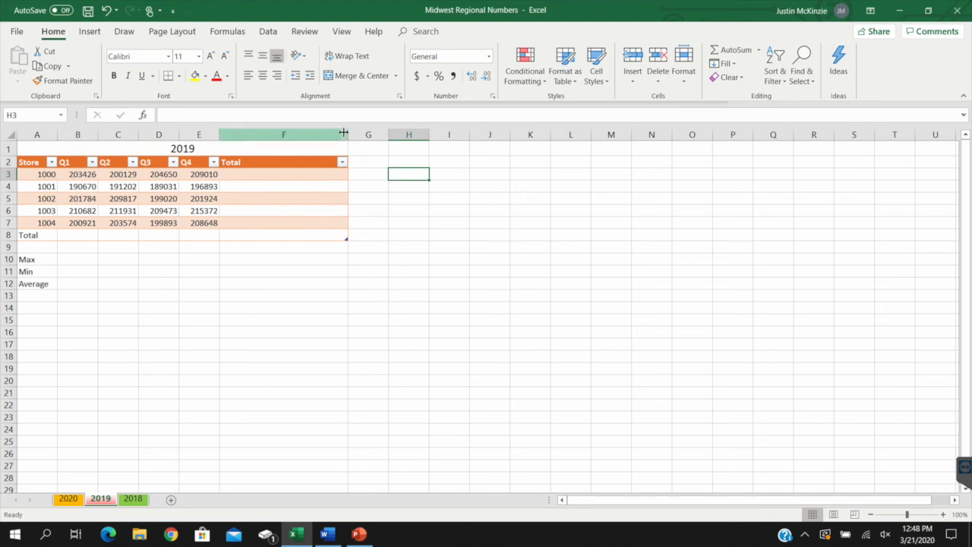
key(ctrl+z)
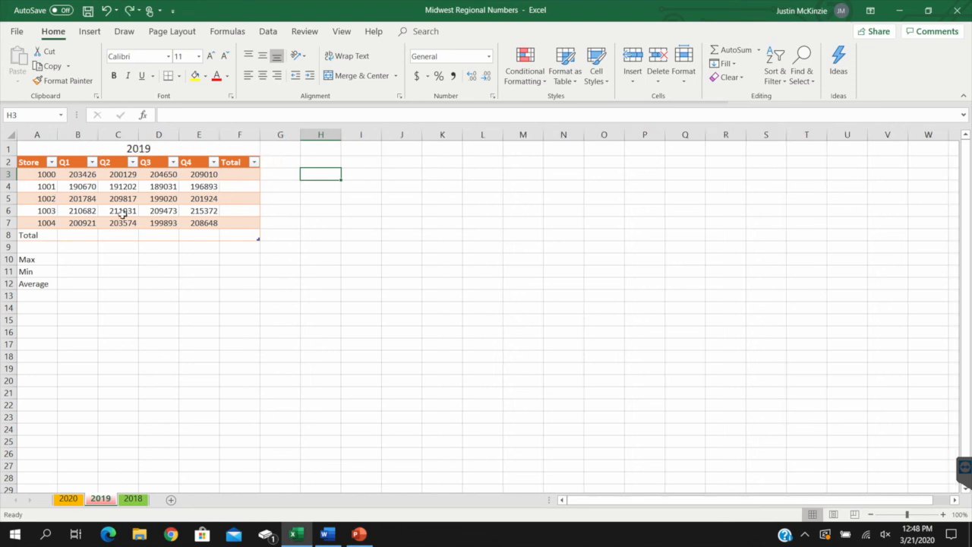
Compare with the 2018 worksheet and apply the $ English (United States) accounting format to B3:F8 on the 2019 worksheet
key(ctrl+Page_Down)
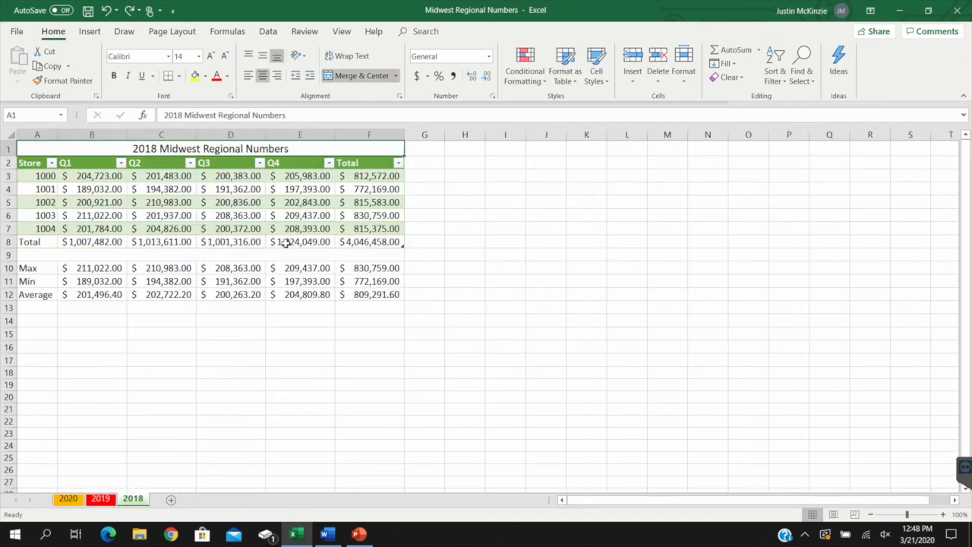
click(101, 499)
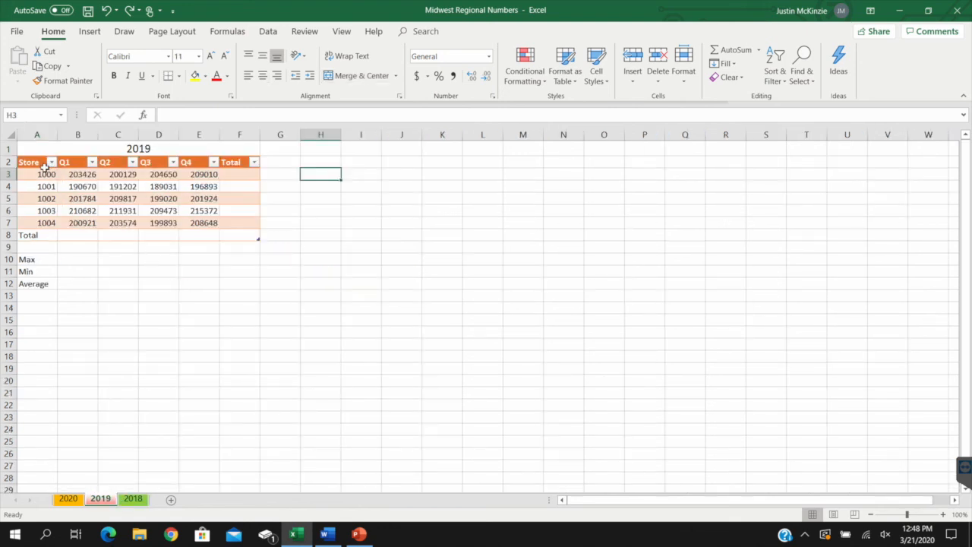
drag(70, 174, 235, 238)
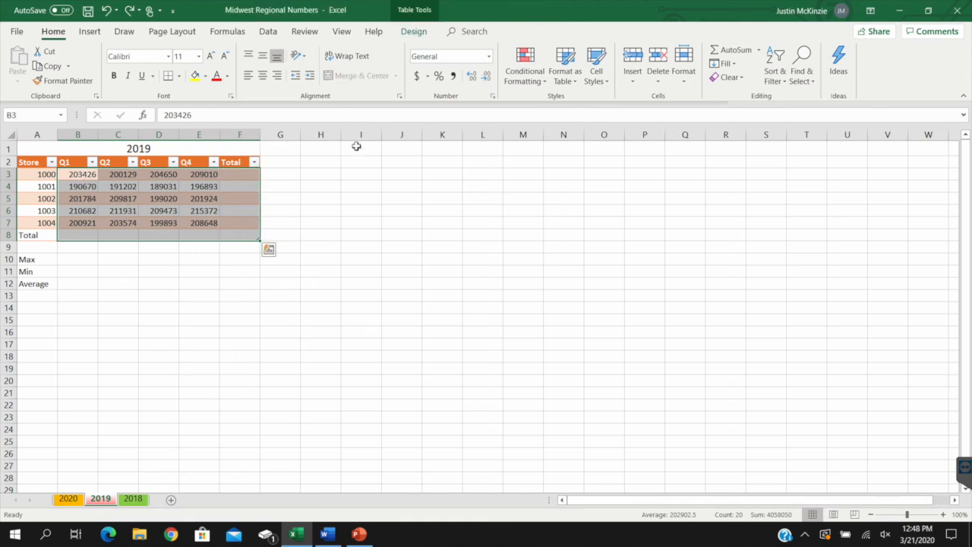
click(416, 77)
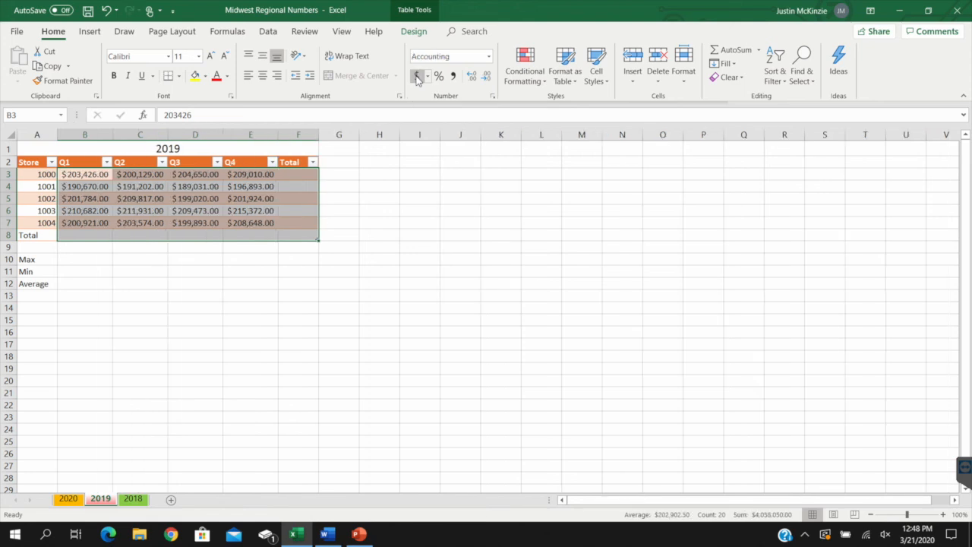
click(429, 76)
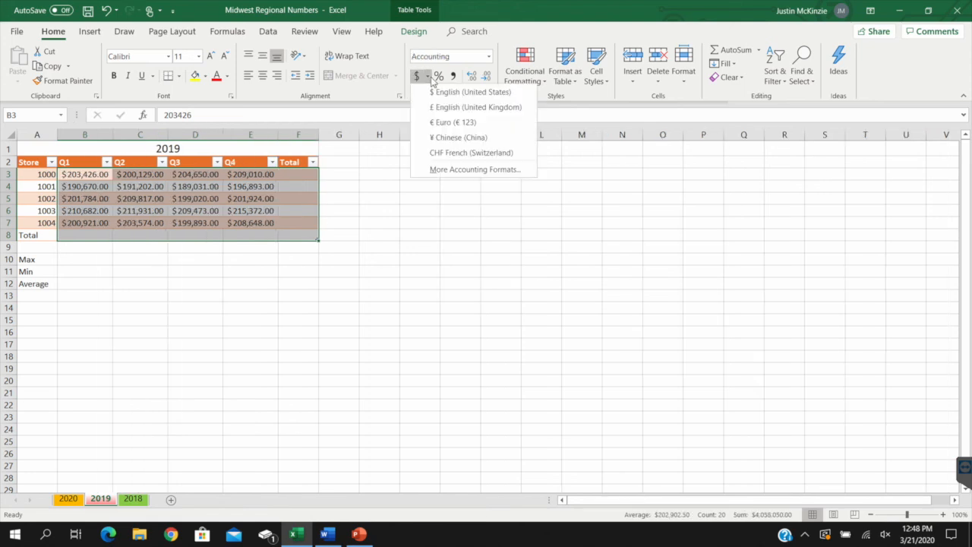
click(478, 99)
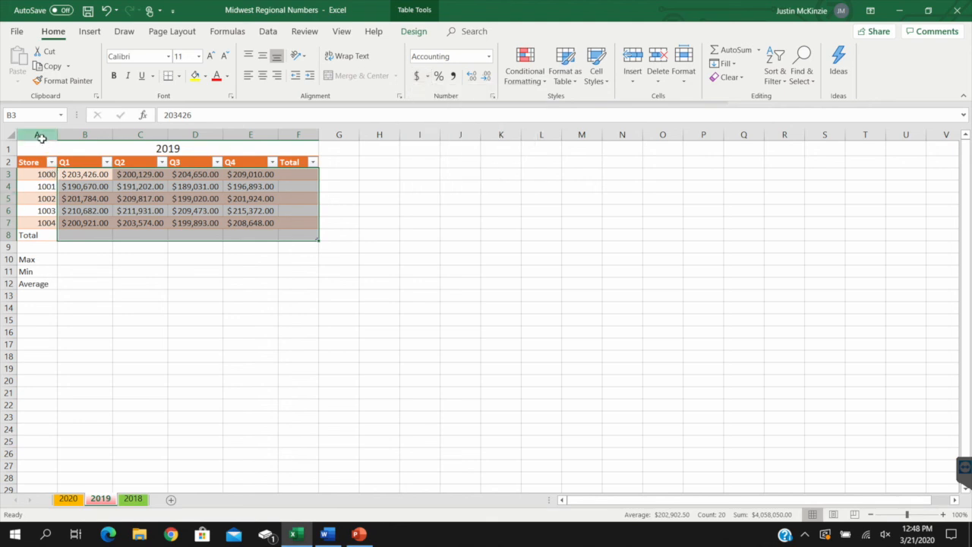
Autofit columns A through F on the 2019 worksheet to their contents
click(41, 137)
drag(41, 137, 279, 134)
double_click(279, 133)
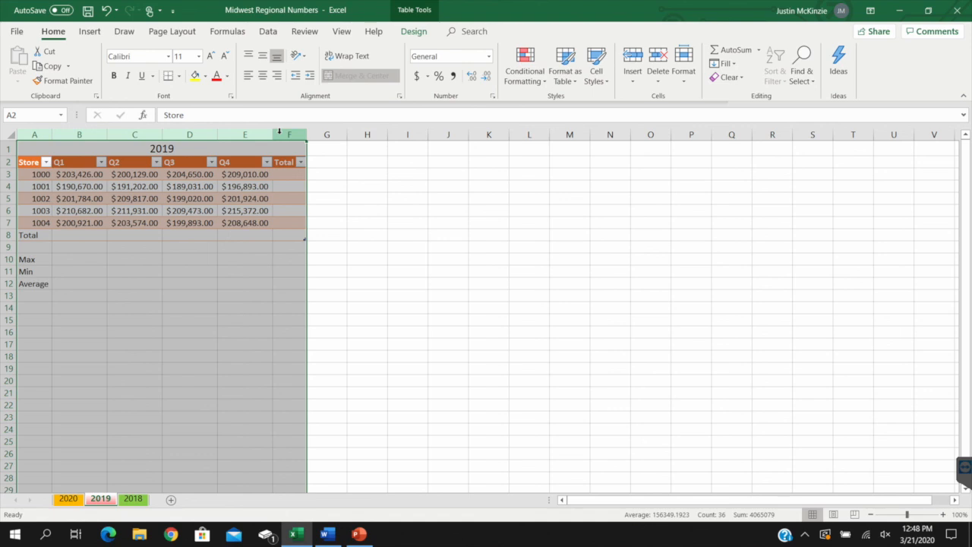
click(246, 223)
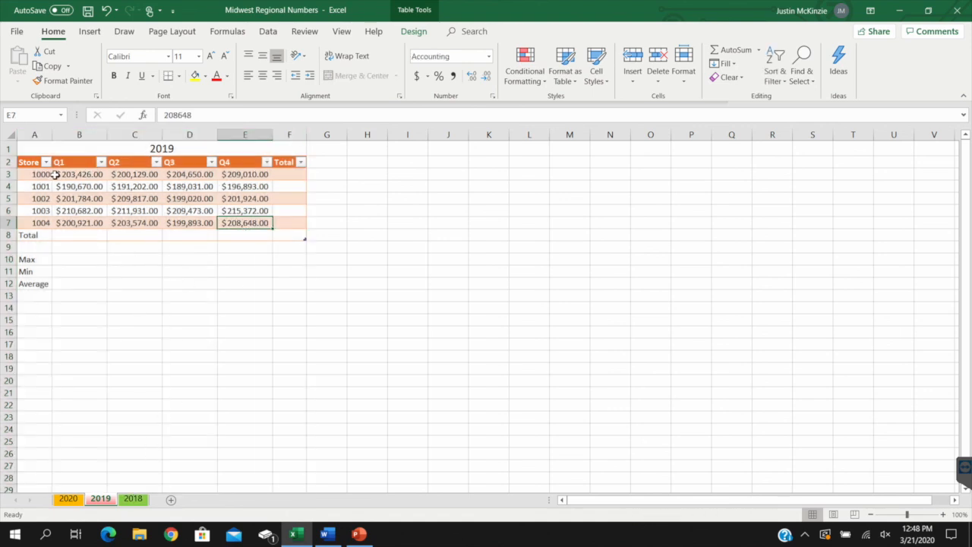
Increase the font size of the 2019 table in A2:F8 to 12
drag(34, 162, 314, 247)
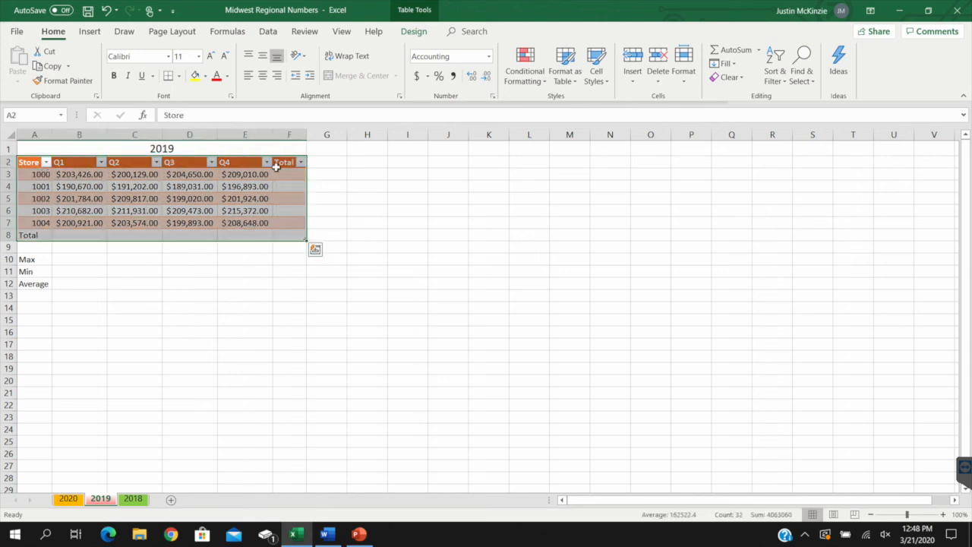
click(209, 62)
click(283, 276)
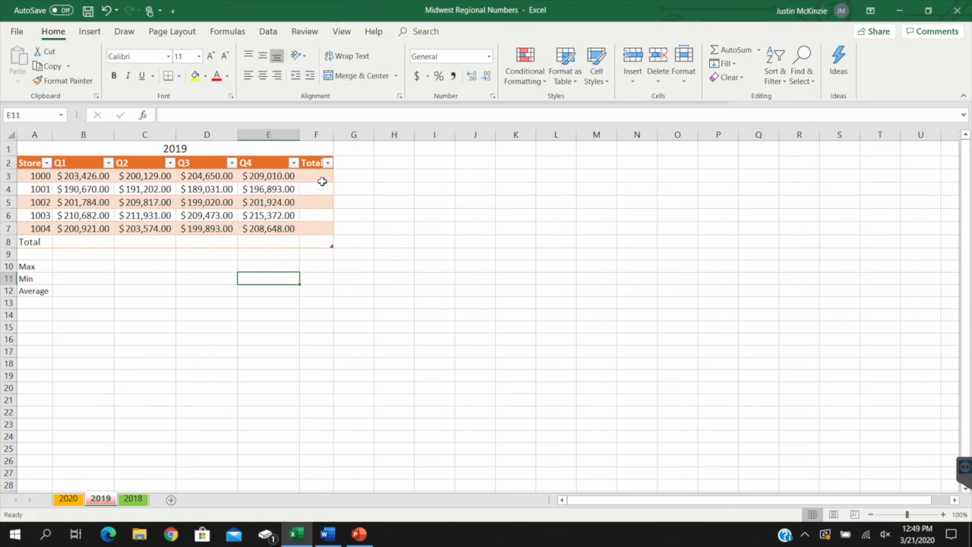
Enter =SUM(Table2[@[Q1]:[Q4]]) in F3 of the 2019 worksheet to total the four quarters in the Total column
click(324, 175)
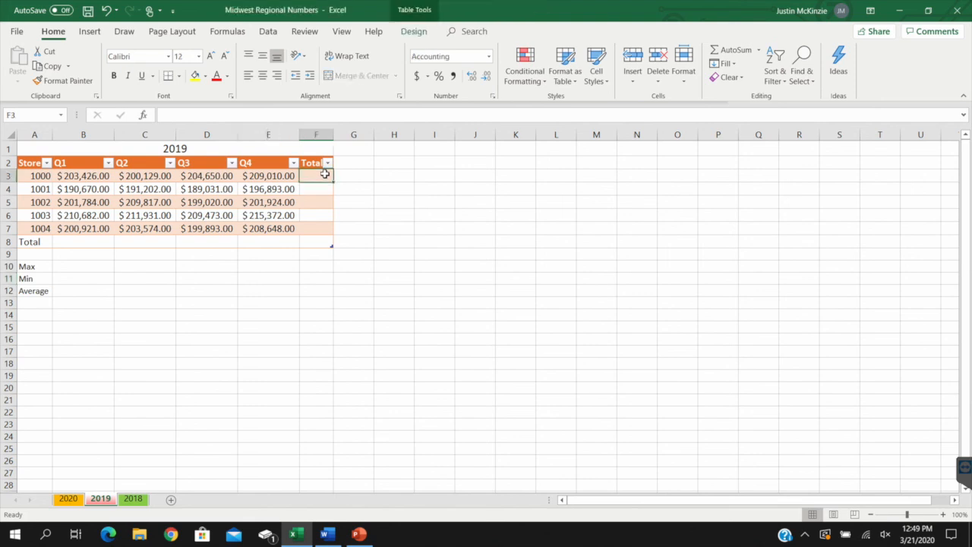
drag(45, 176, 314, 177)
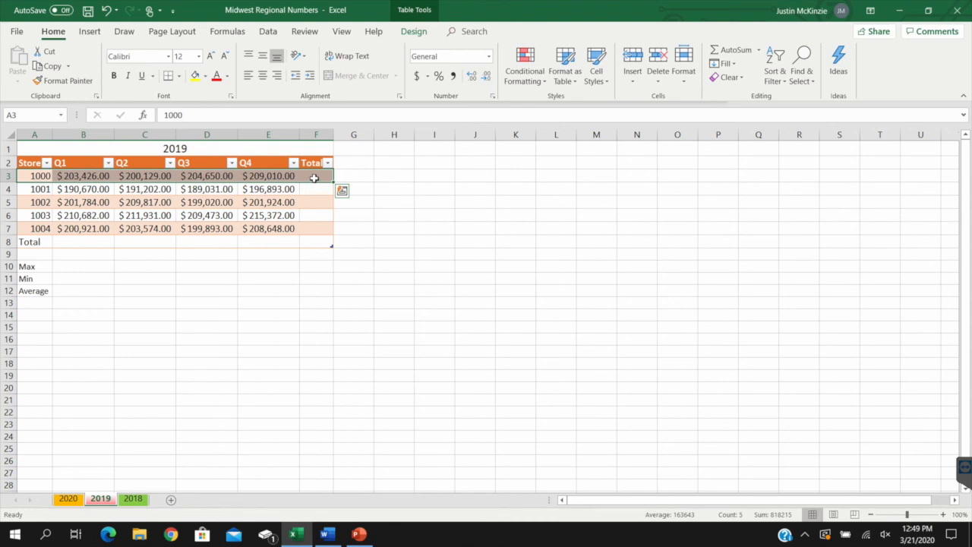
click(313, 177)
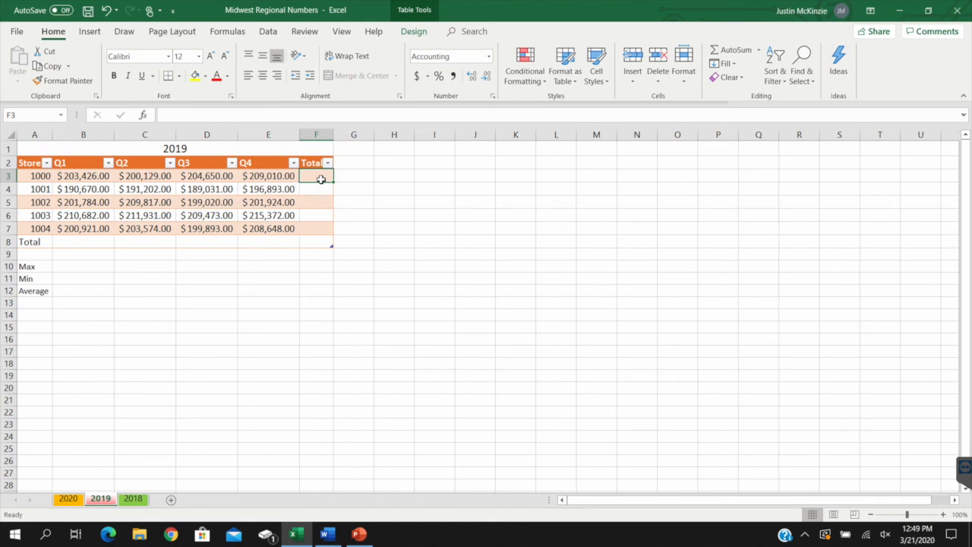
double_click(321, 180)
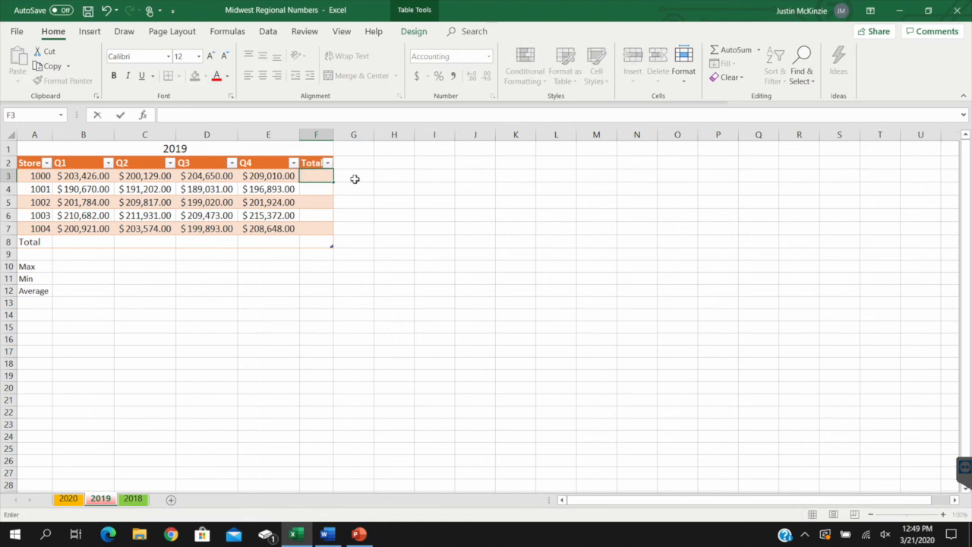
text(=)
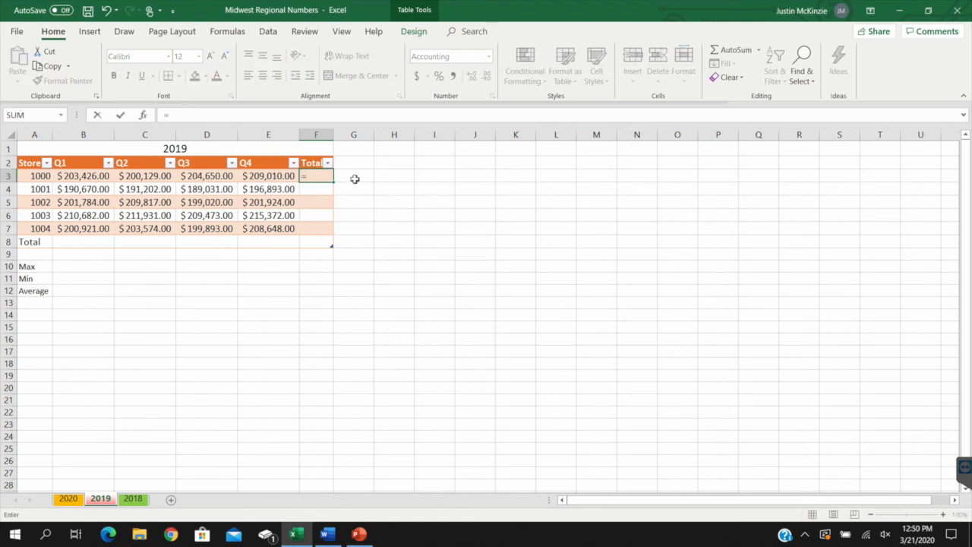
text(SUM)
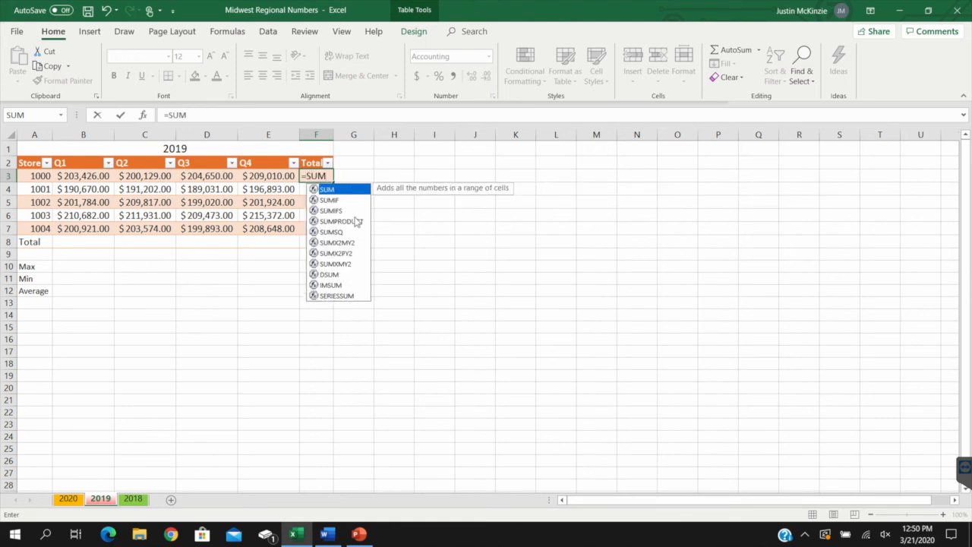
click(336, 191)
text(()
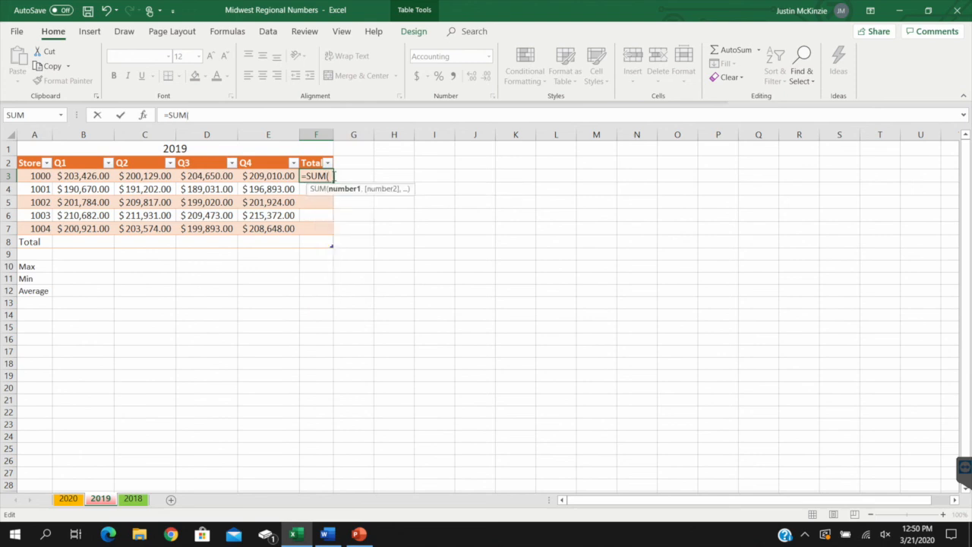
drag(89, 177, 249, 178)
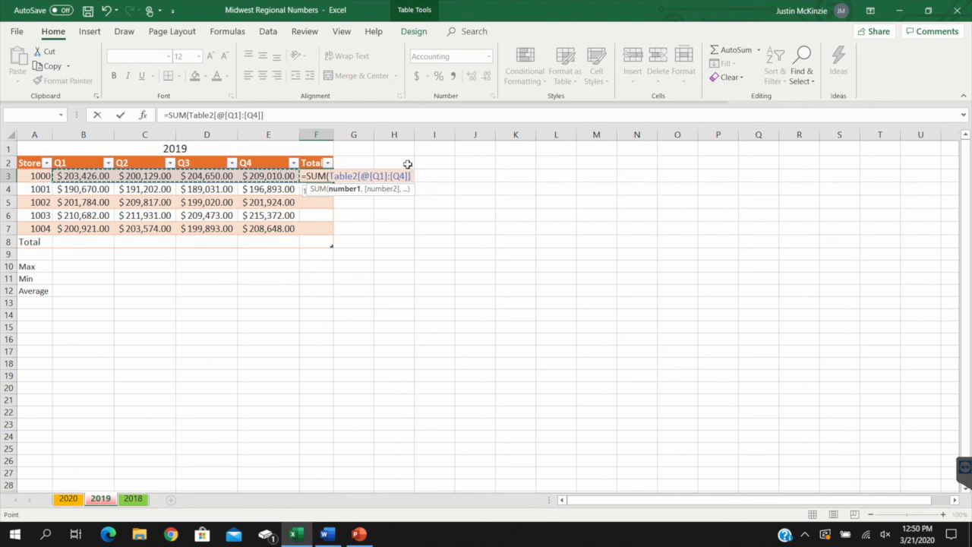
text())
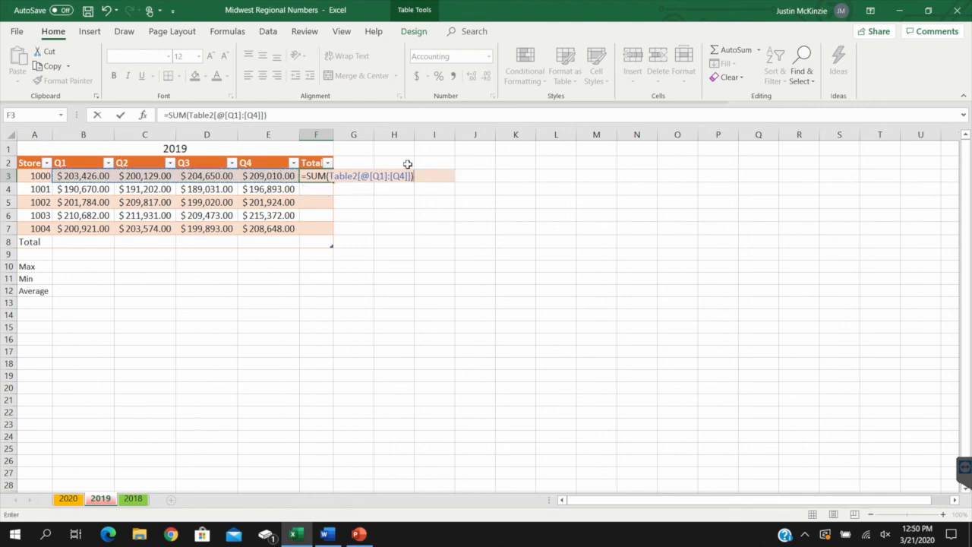
key(Return)
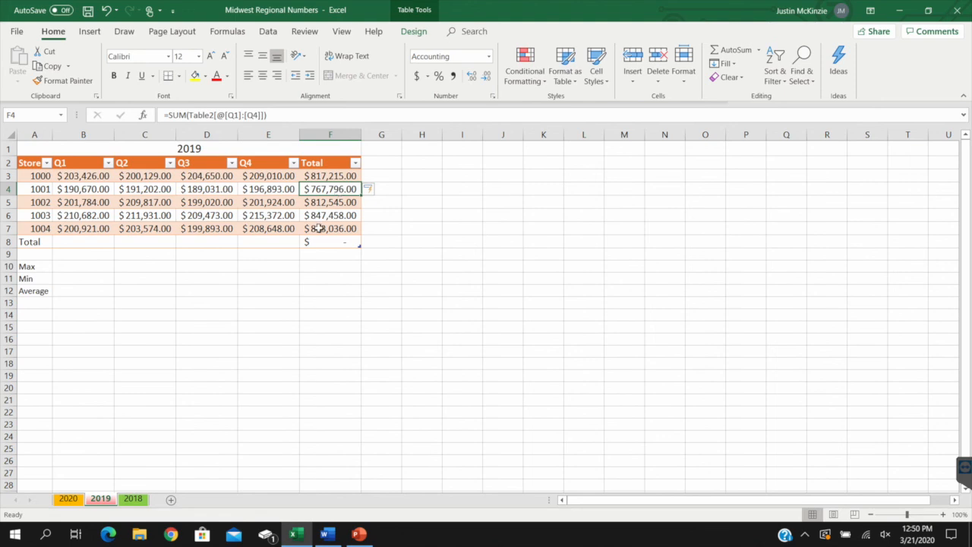
click(349, 176)
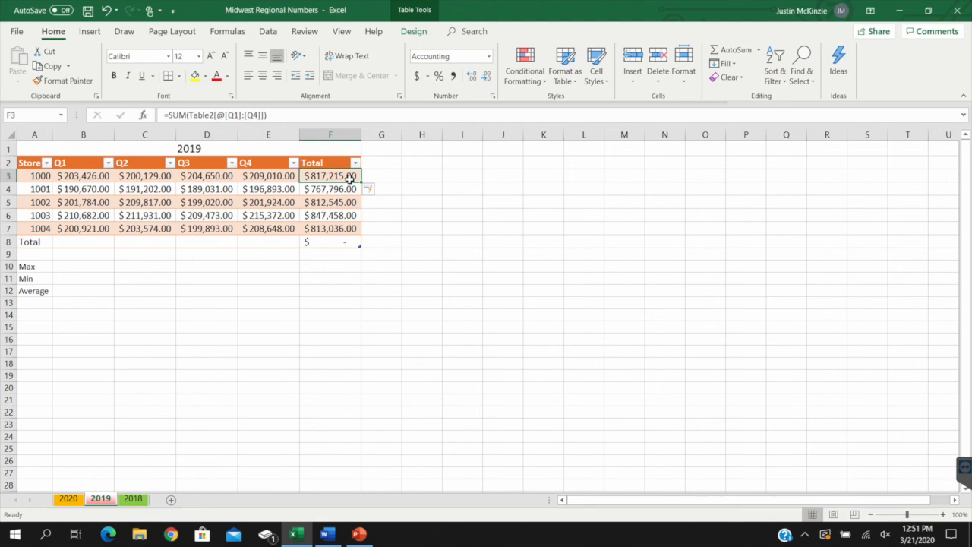
Total the Q1 column in B8 with =SUM(B3:B7) and autofit column F to its contents
click(331, 243)
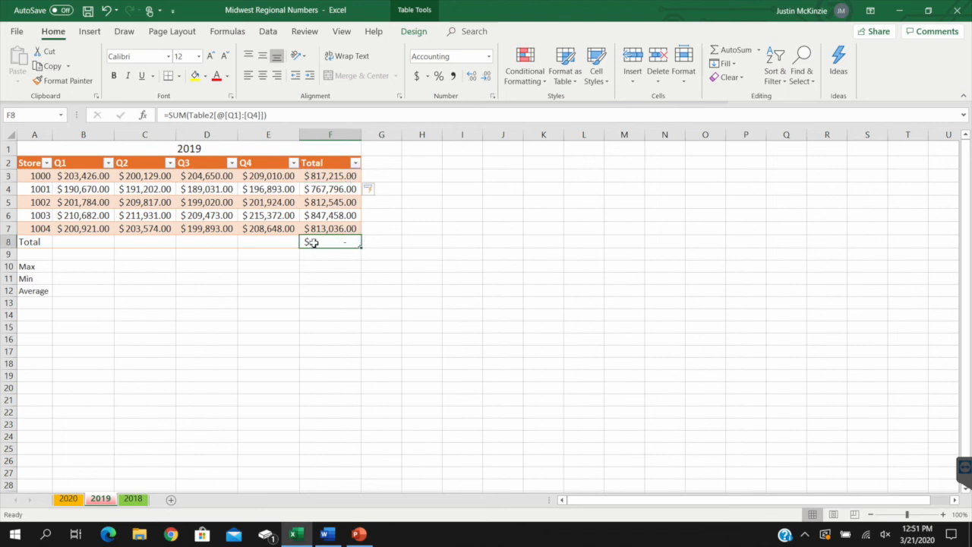
drag(107, 243, 261, 250)
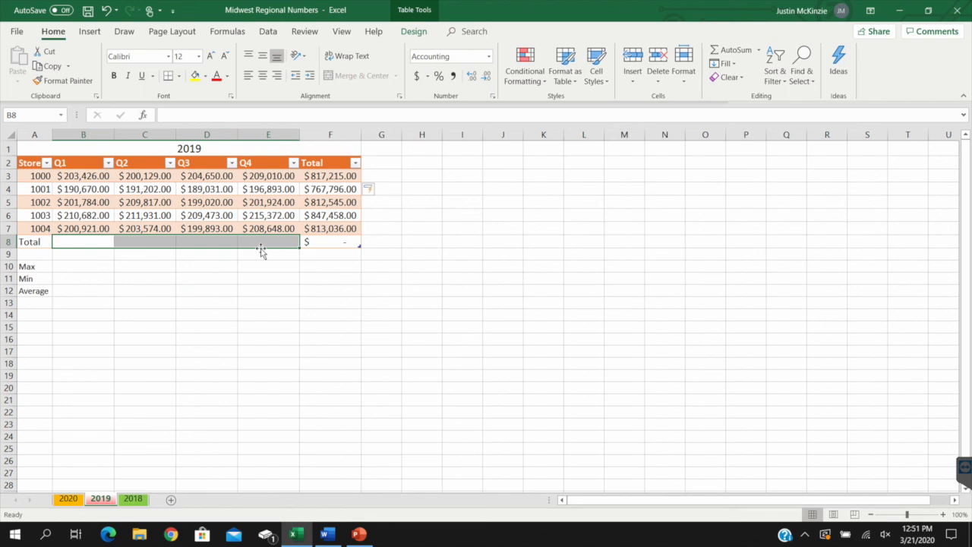
click(101, 238)
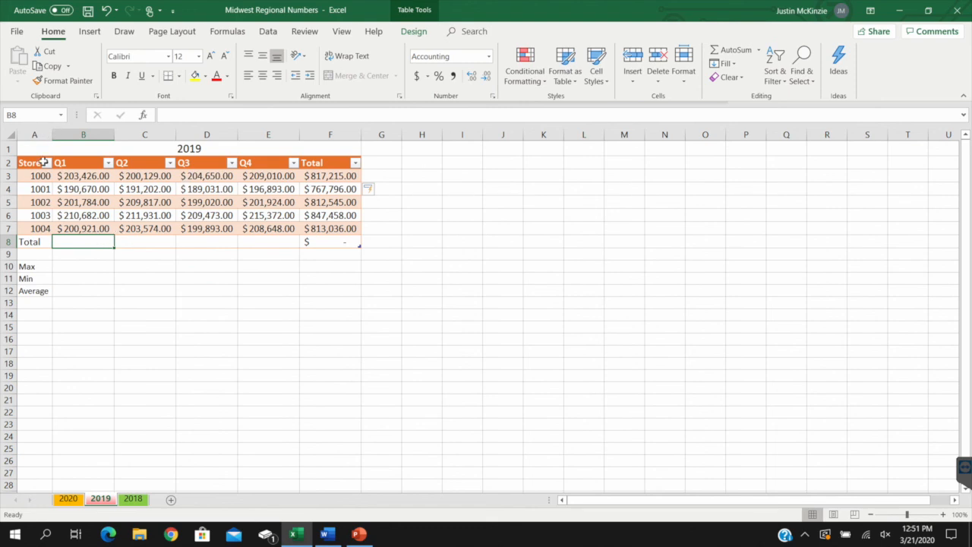
click(189, 114)
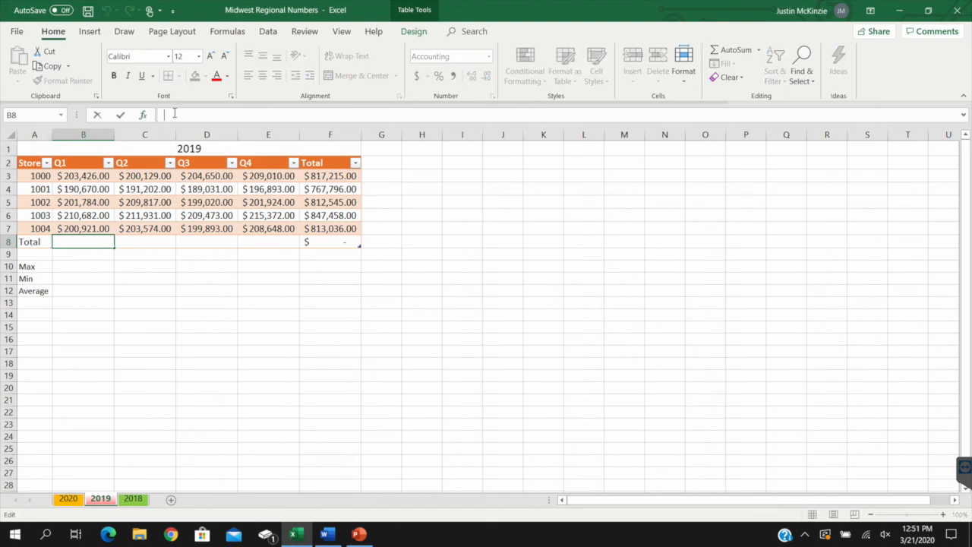
text(+)
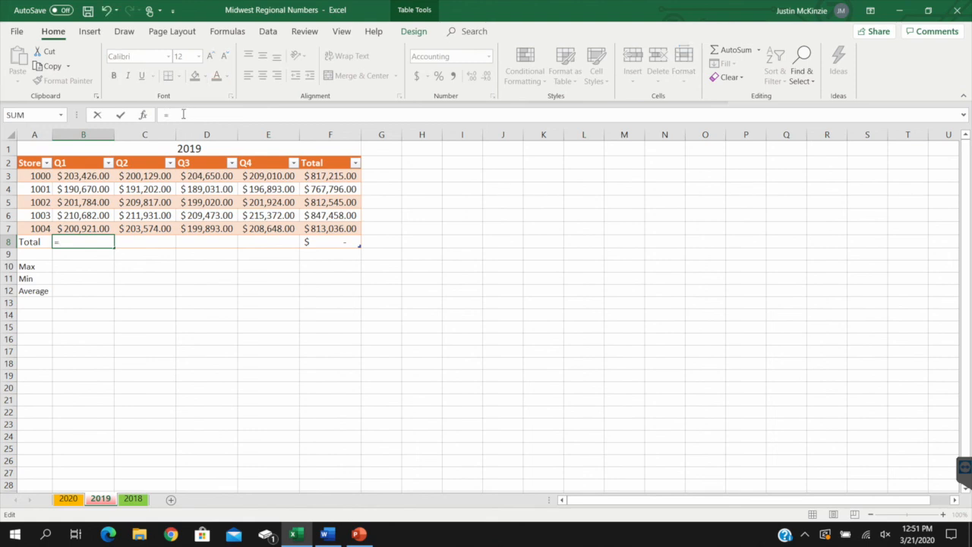
text(SUM()
drag(99, 179, 101, 220)
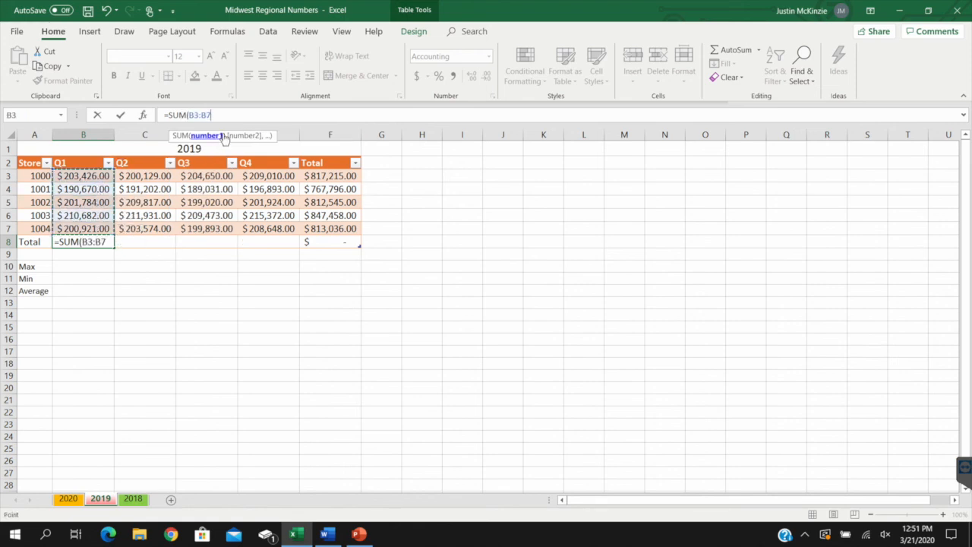
text())
key(Return)
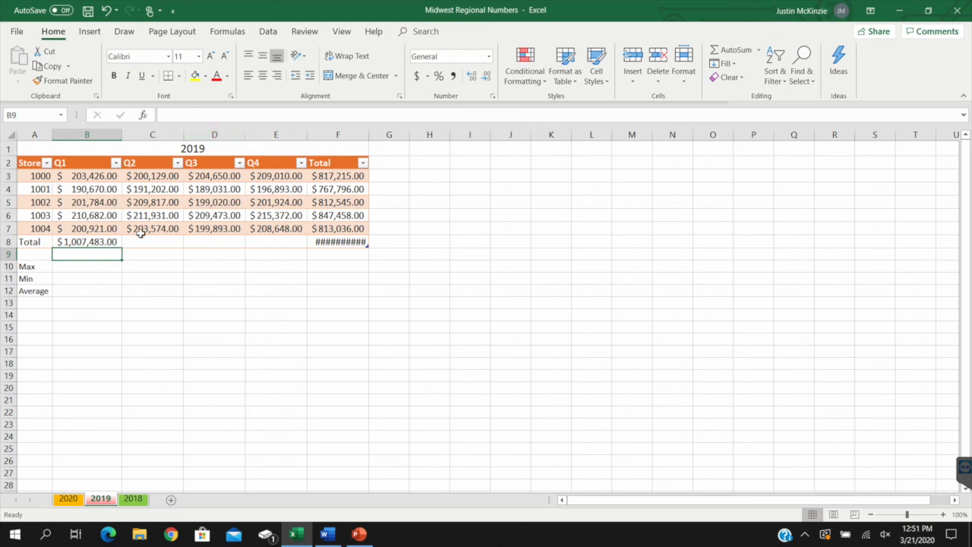
click(317, 242)
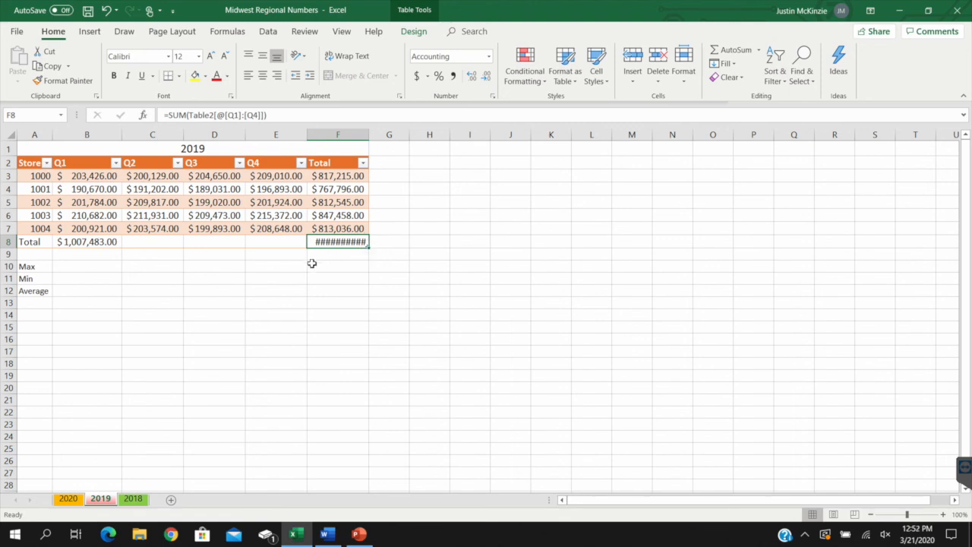
double_click(368, 135)
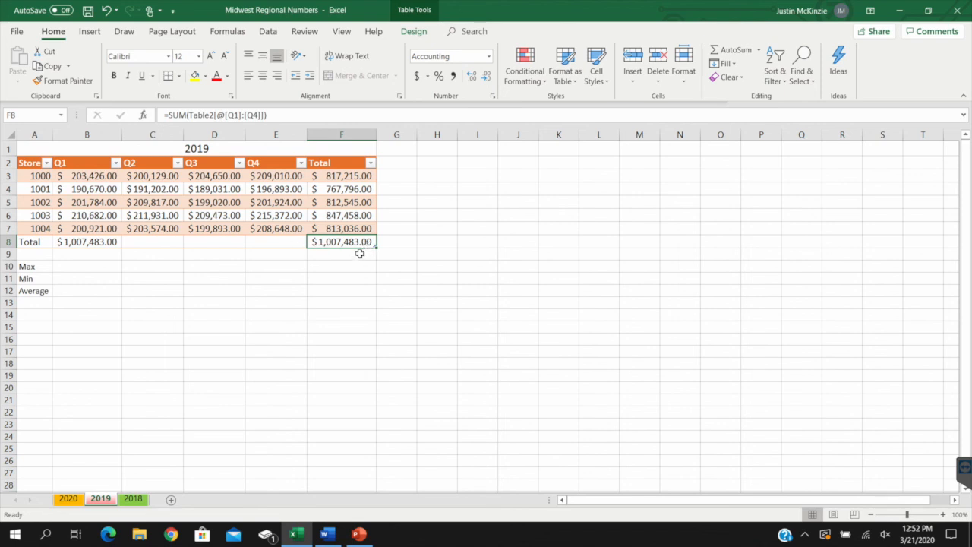
Fill the B8 total formula across to E8 and autofit columns C, D and E
click(71, 240)
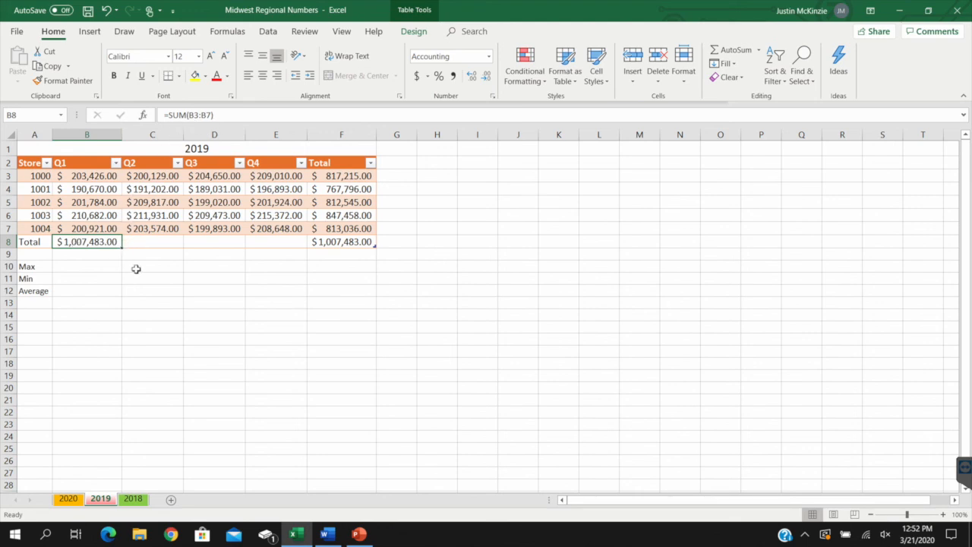
drag(120, 247, 296, 244)
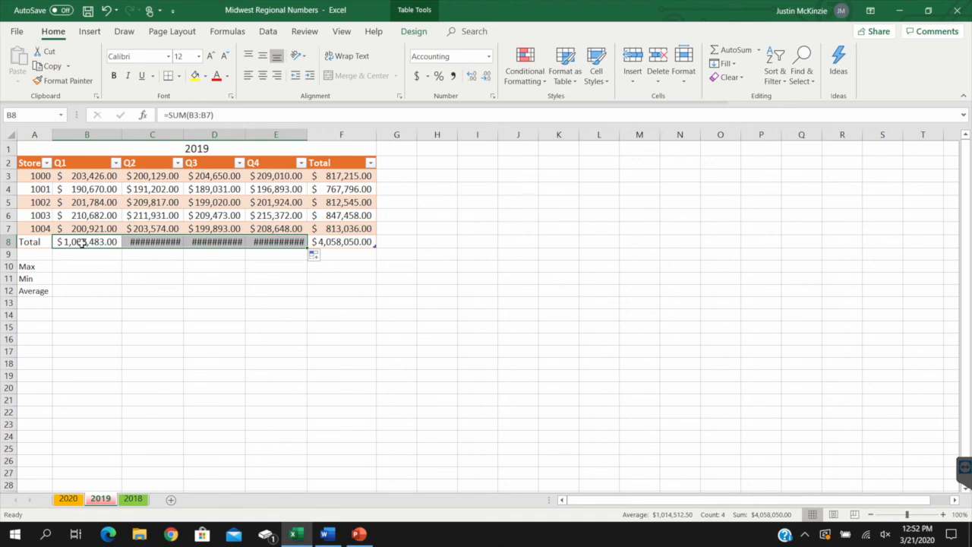
double_click(184, 135)
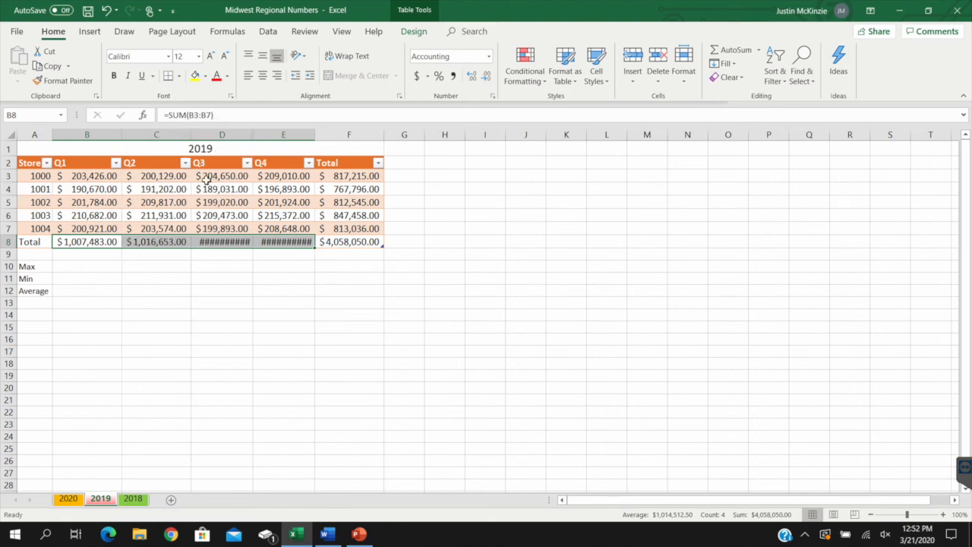
double_click(254, 135)
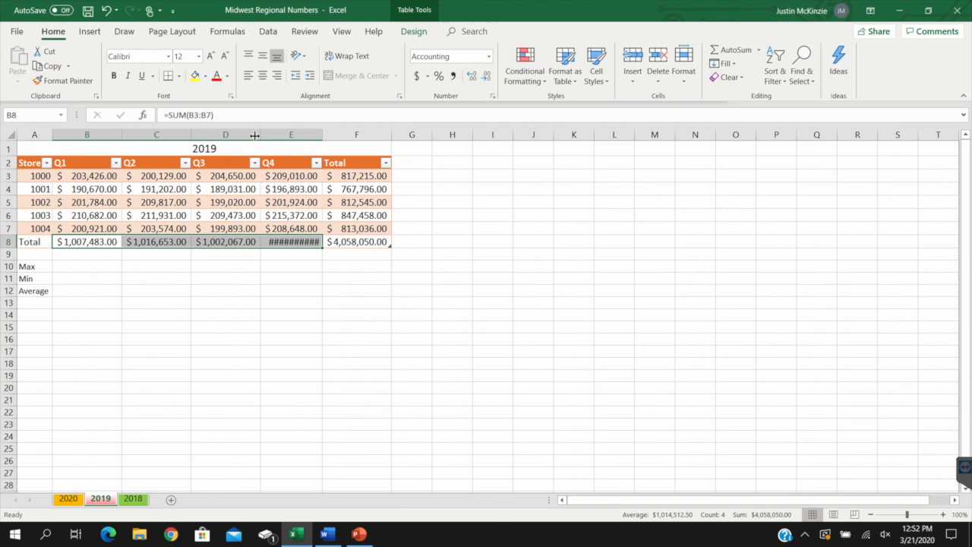
double_click(322, 134)
click(489, 266)
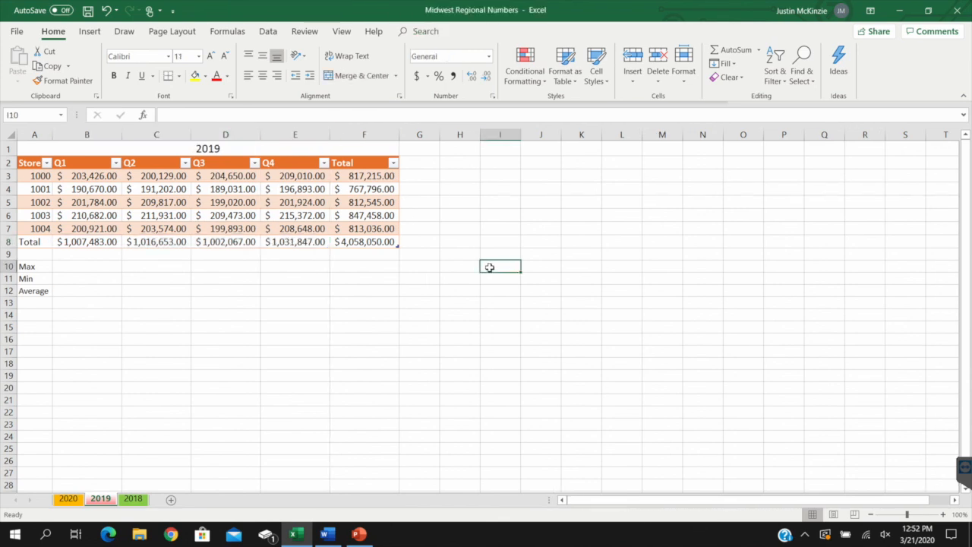
Compare with the 2018 worksheet and increase the font size of A10:F12 on the 2019 worksheet to 12
click(134, 501)
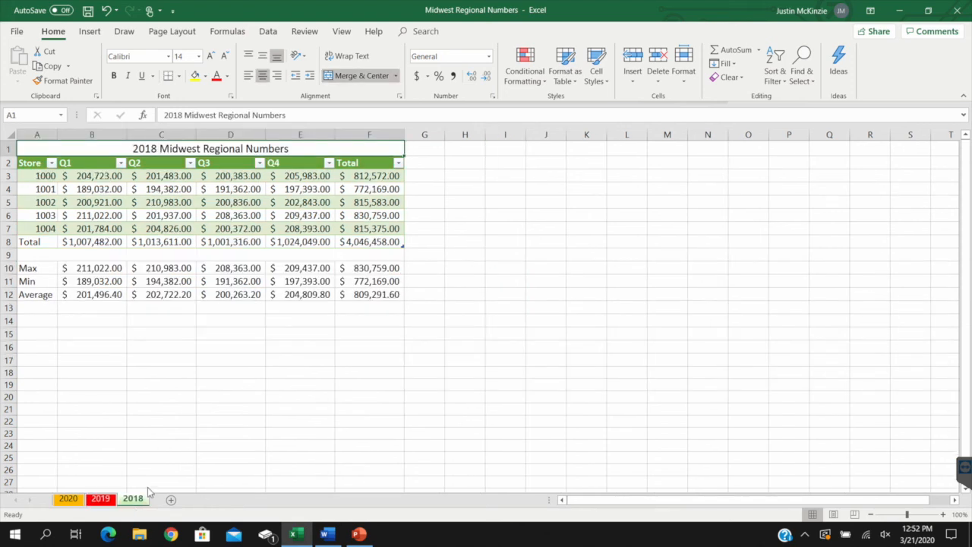
click(114, 206)
click(103, 501)
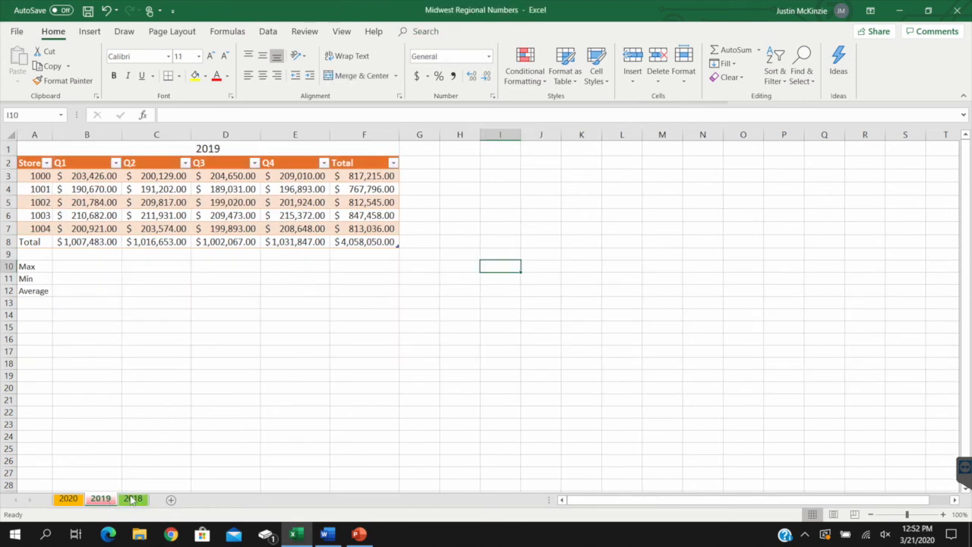
drag(34, 266, 347, 291)
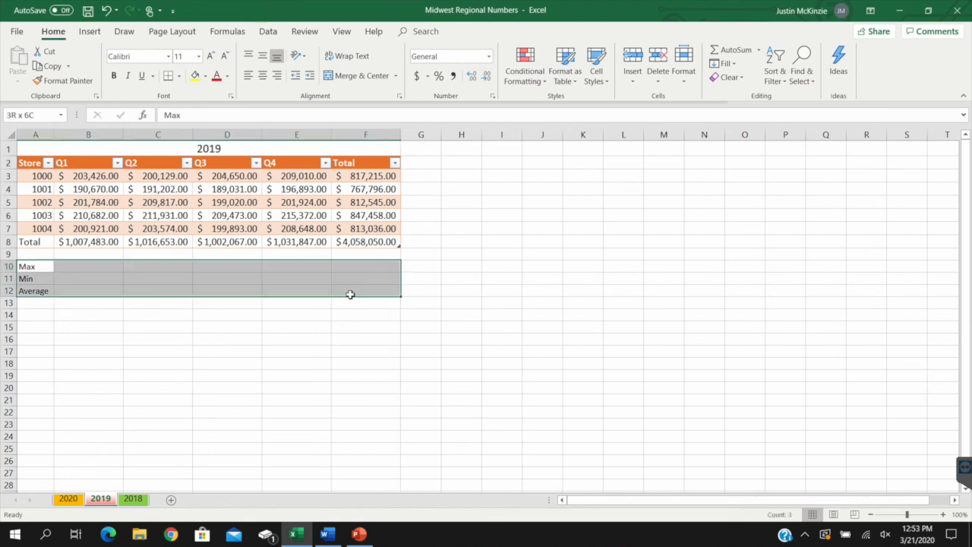
click(209, 57)
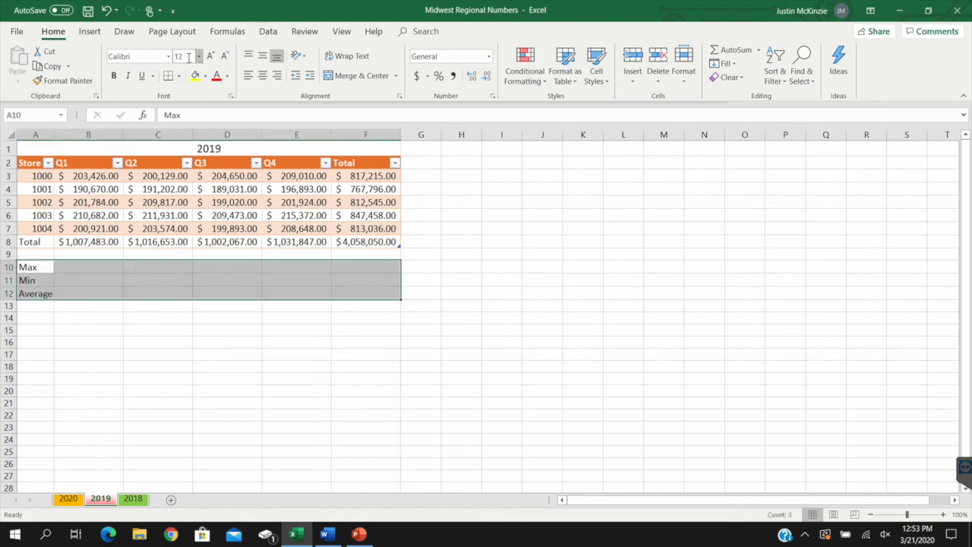
Enter =MAX in B10 of the 2019 worksheet as the start of the Q1 maximum formula
click(108, 264)
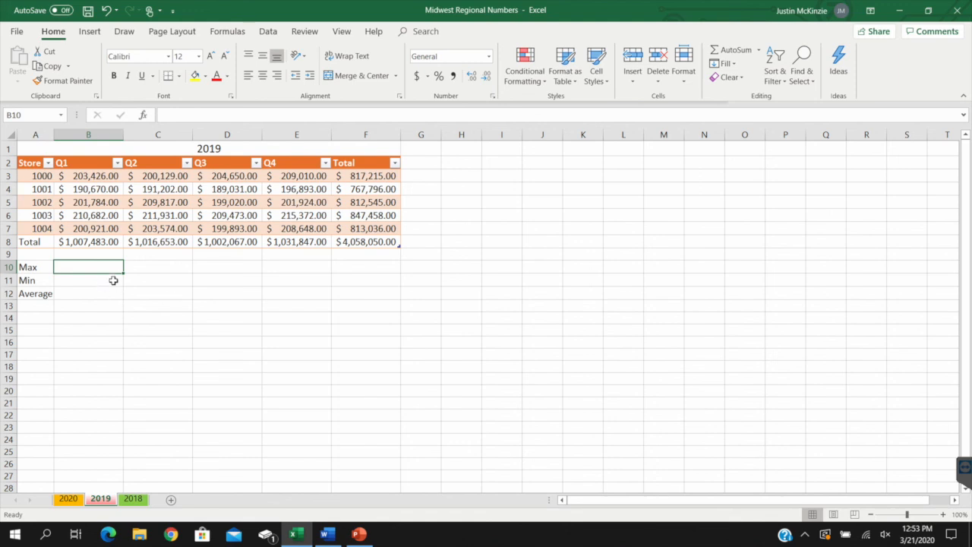
click(225, 34)
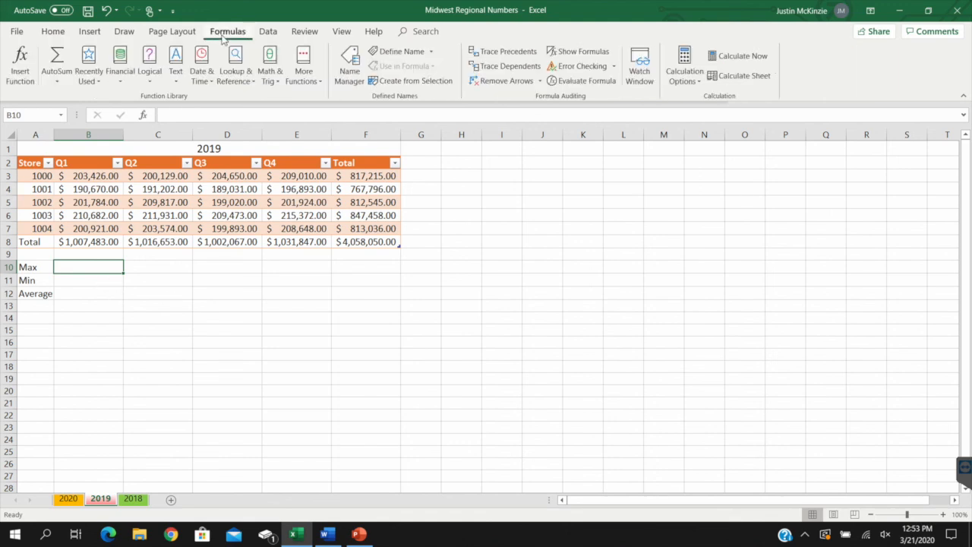
click(64, 86)
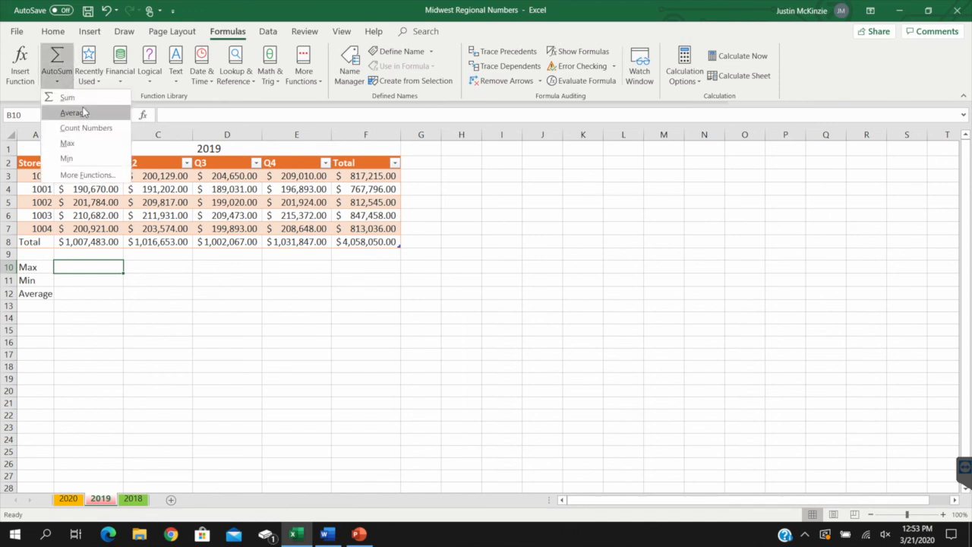
click(114, 271)
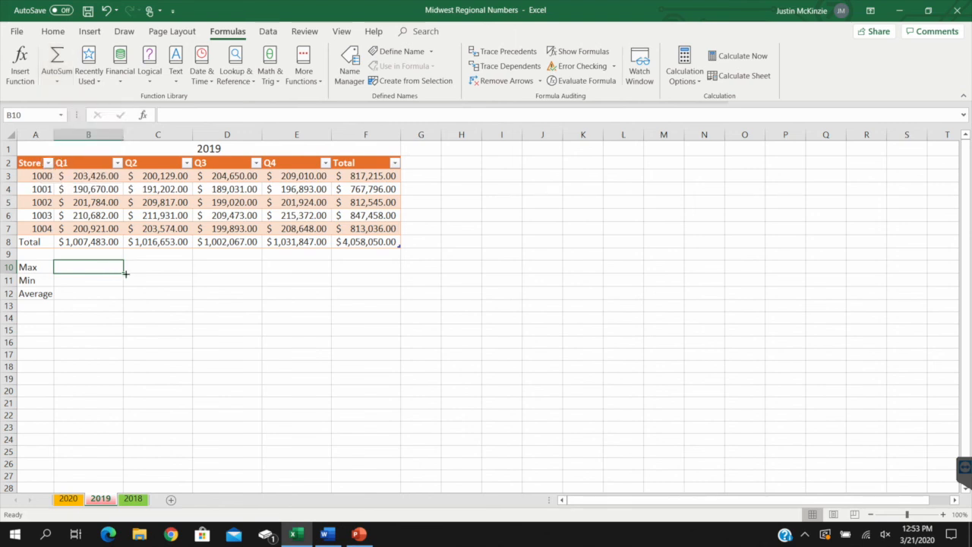
text(=MAX)
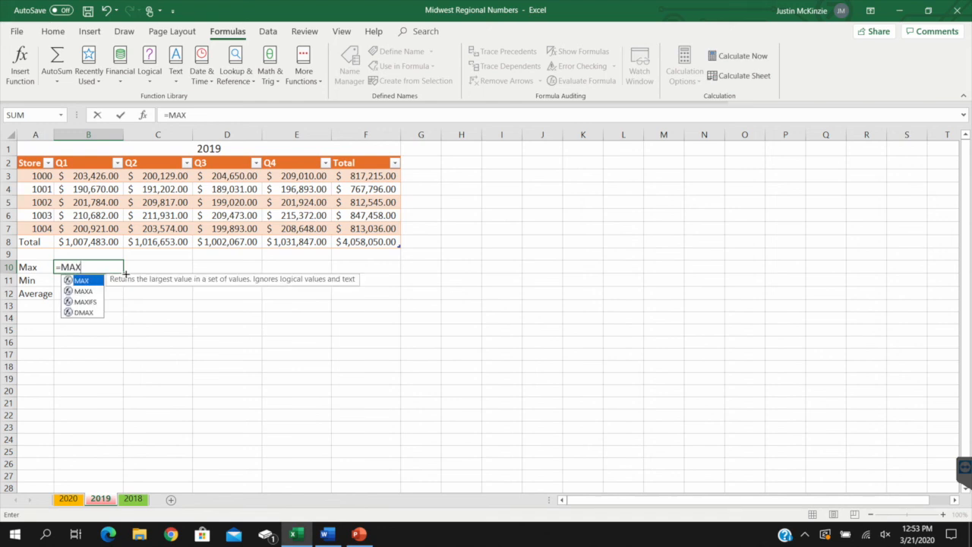
key(Return)
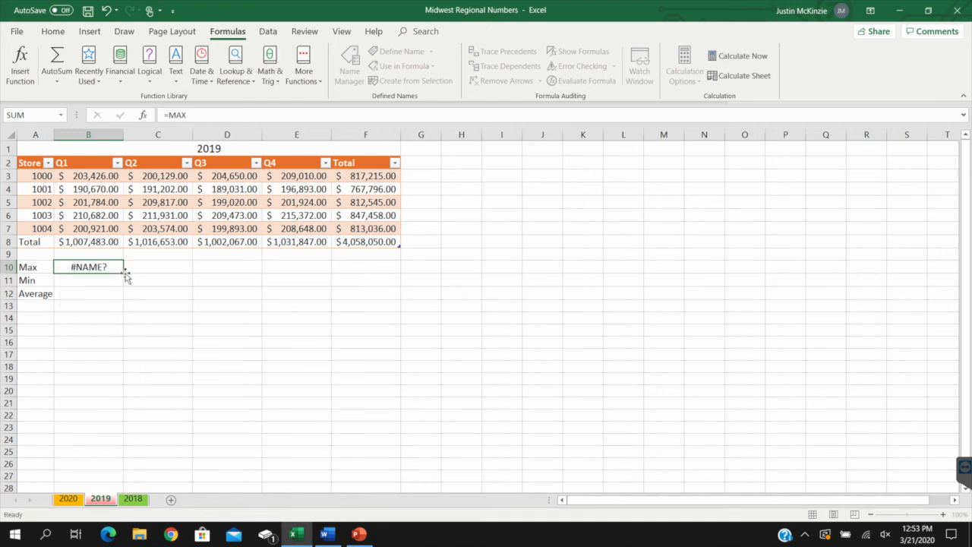
Complete the formula in B10 as =MAX(B3:B7) and fill it across to F10
click(111, 264)
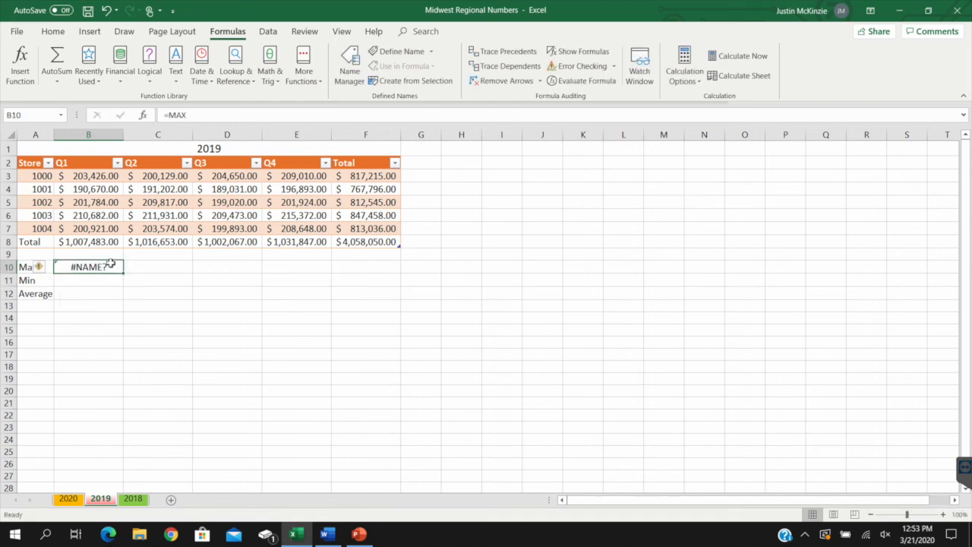
double_click(116, 266)
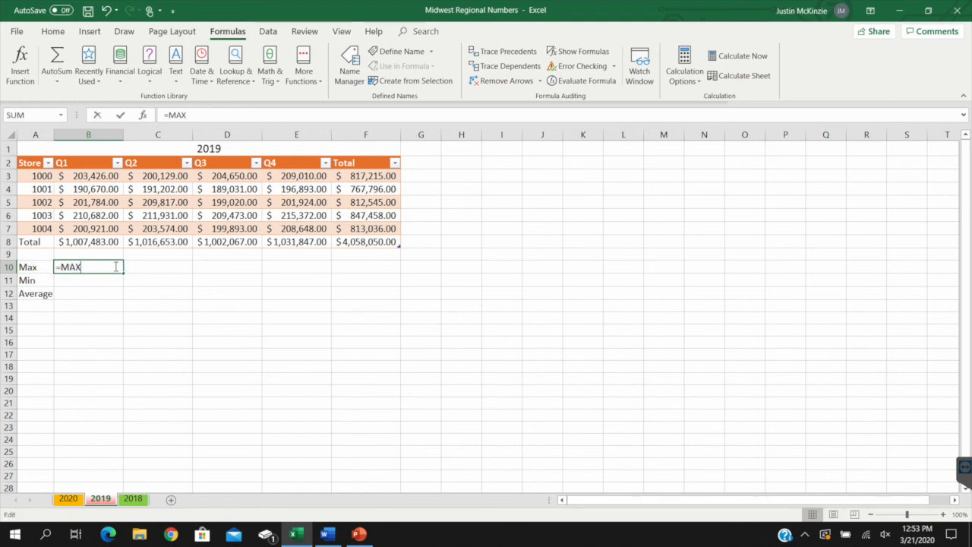
text(())
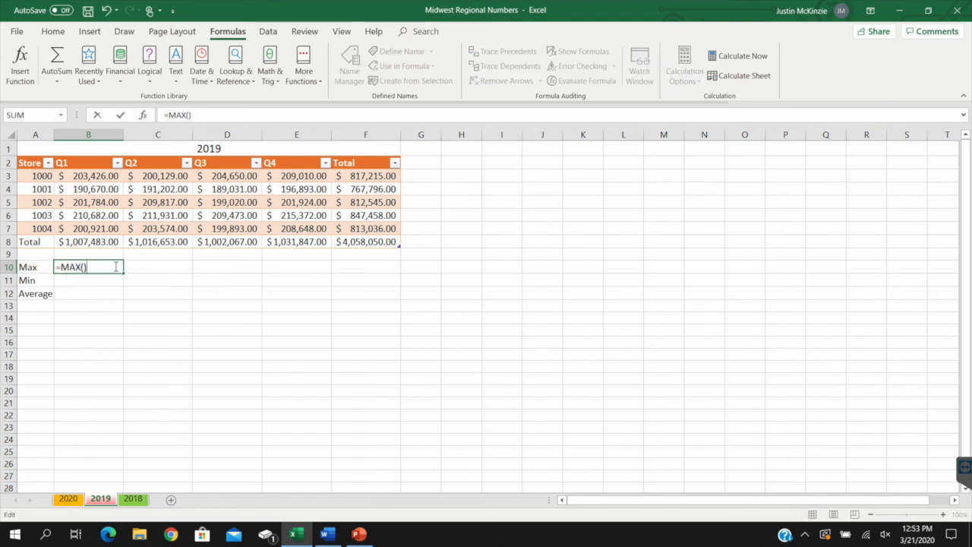
key(Left)
drag(102, 175, 98, 230)
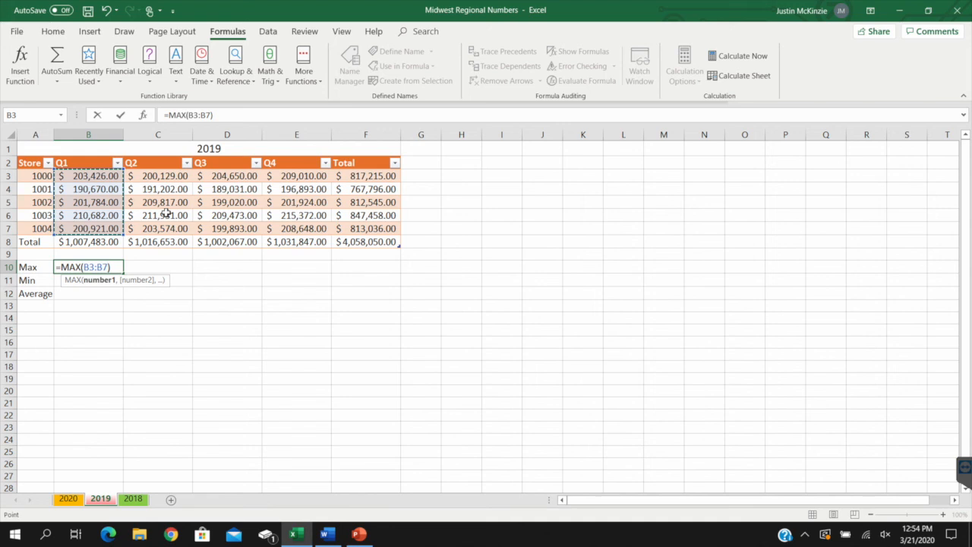
key(Return)
click(114, 268)
drag(123, 274, 375, 269)
Insert =MIN(B3:B7) in B11 to return the lowest Q1 value
click(81, 280)
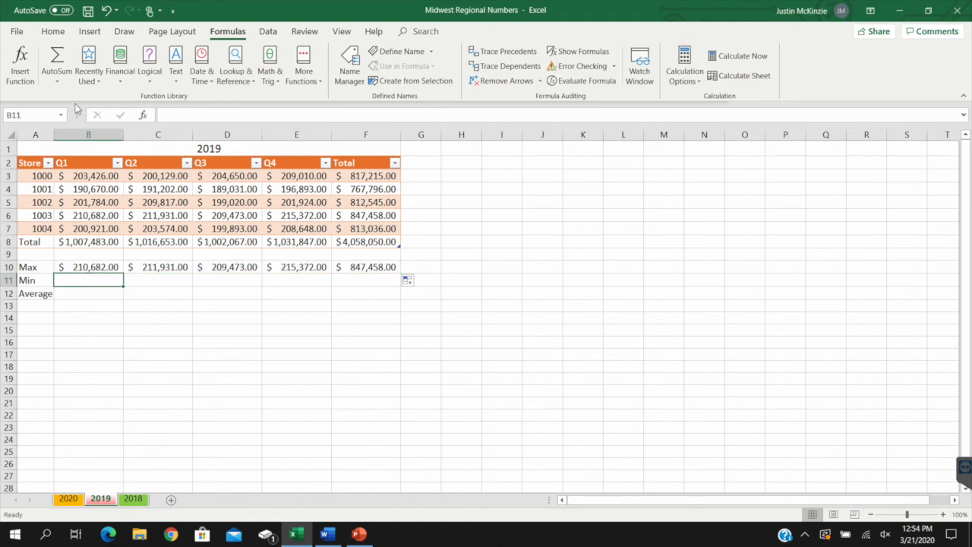
click(57, 79)
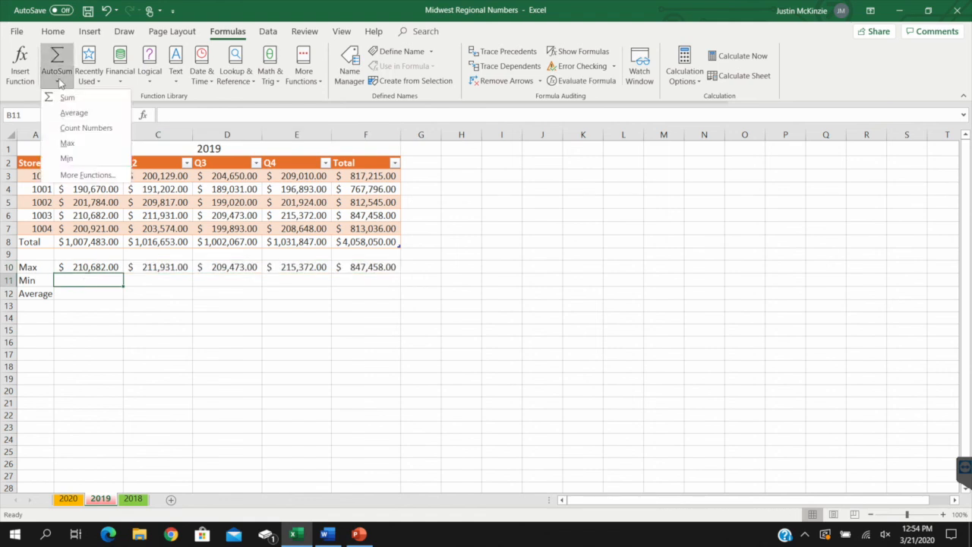
click(81, 166)
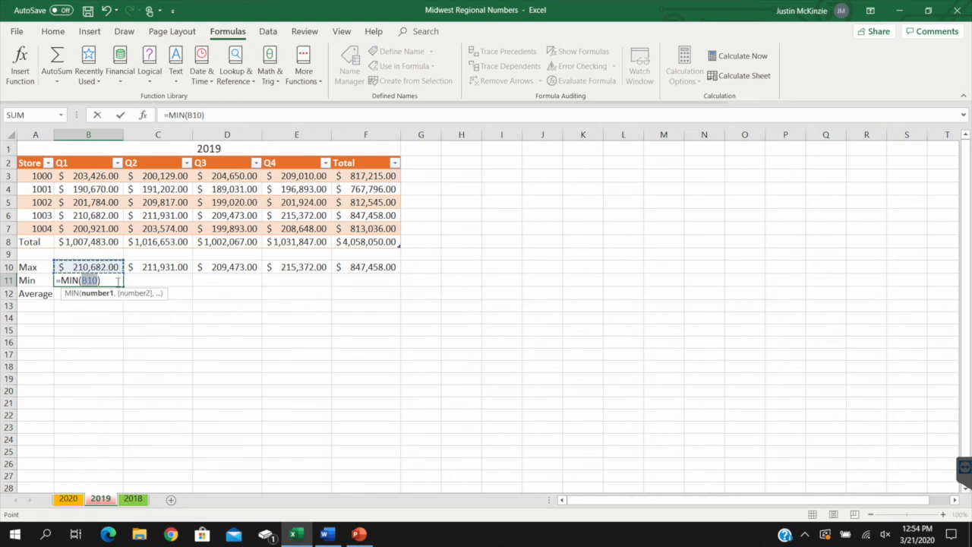
drag(83, 177, 90, 228)
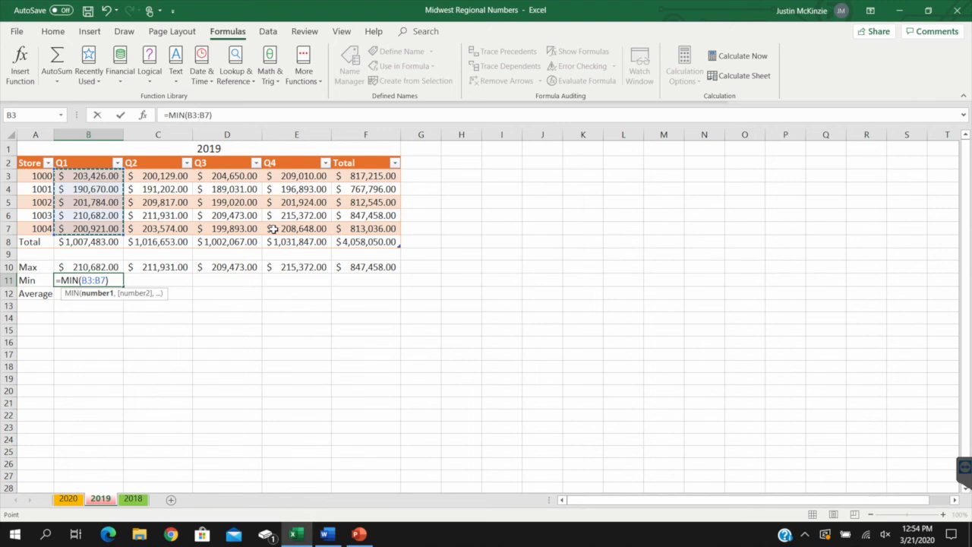
key(Return)
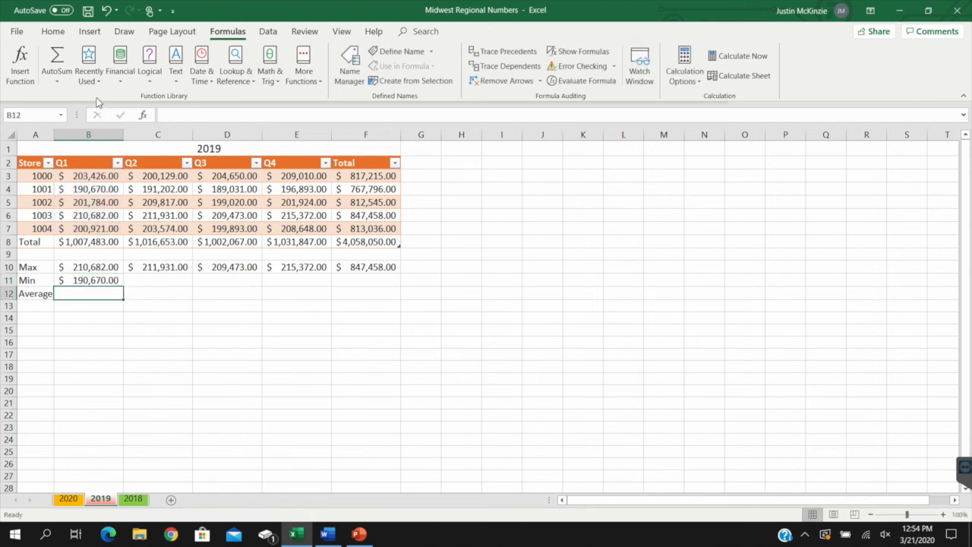
Insert =AVERAGE(B3:B7) in B12 to average the Q1 values
click(64, 84)
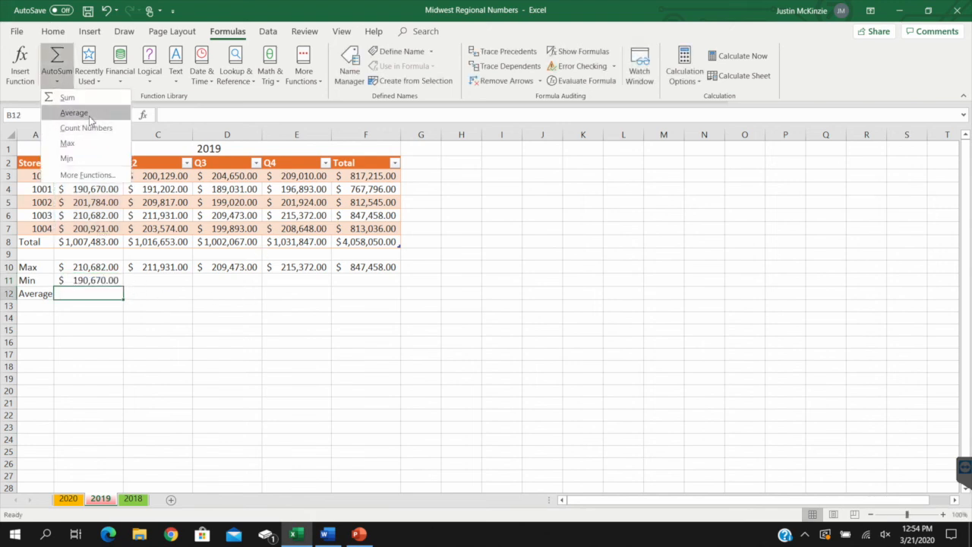
click(74, 112)
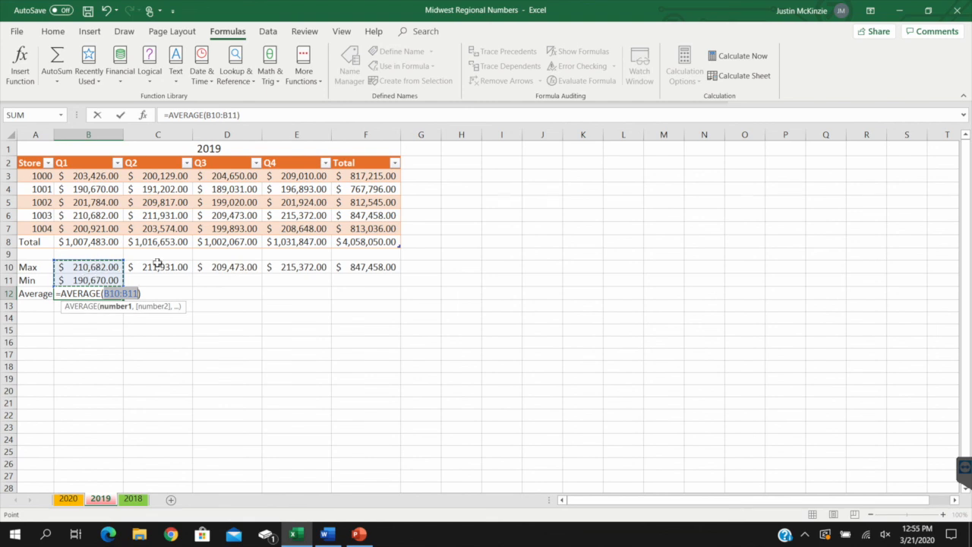
key(BackSpace)
drag(98, 176, 104, 229)
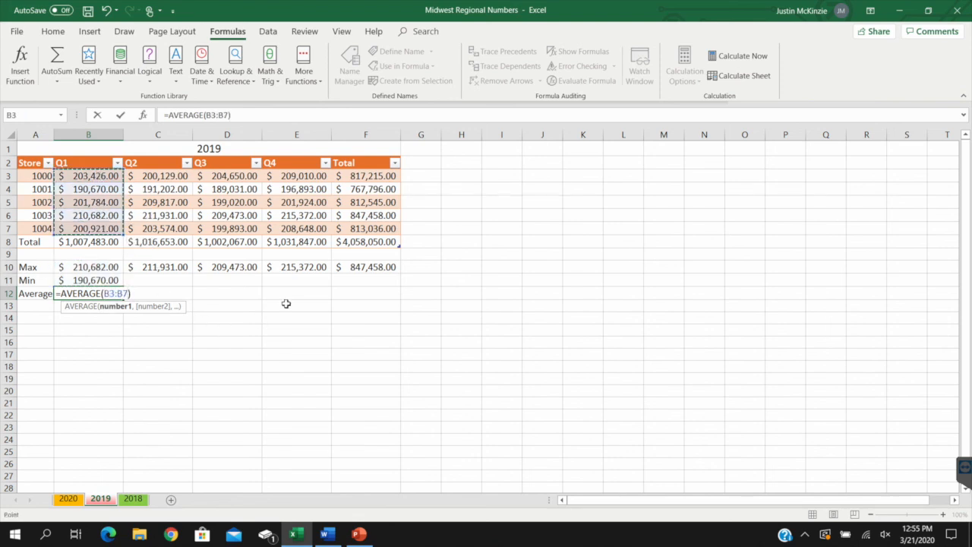
key(Return)
Fill the minimum and average formulas from B11:B12 across to column F
drag(98, 280, 100, 294)
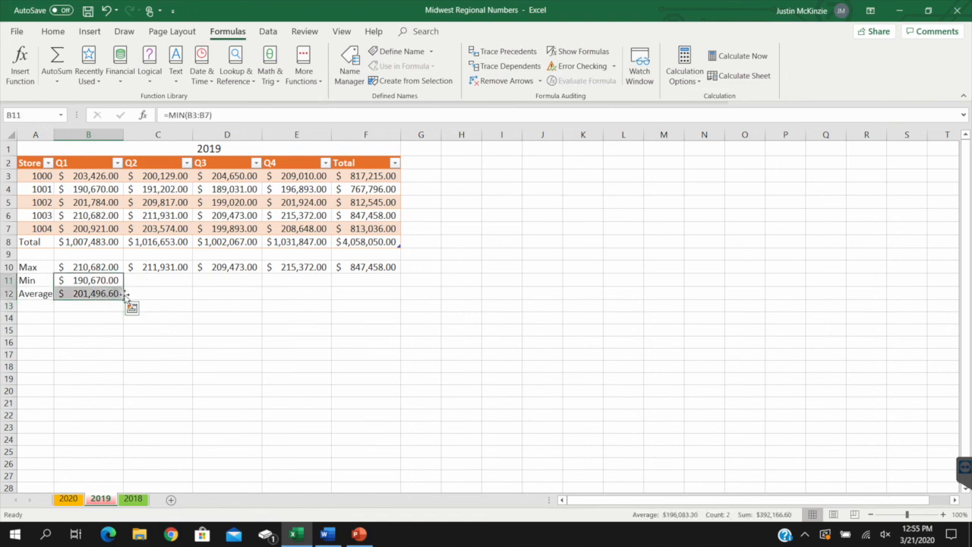
drag(122, 299, 395, 291)
click(539, 278)
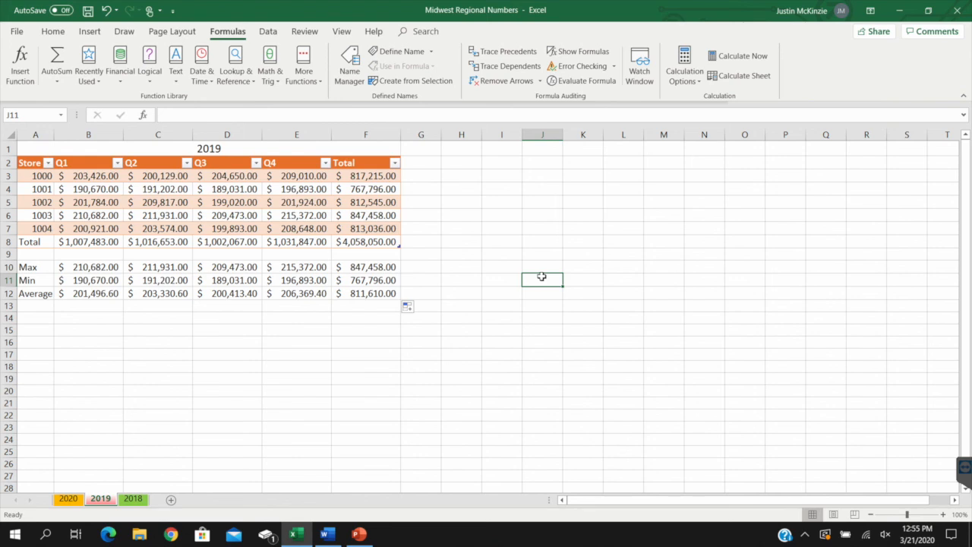
Compare the unformatted 2020 worksheet with the finished 2019 and 2018 worksheets
click(208, 205)
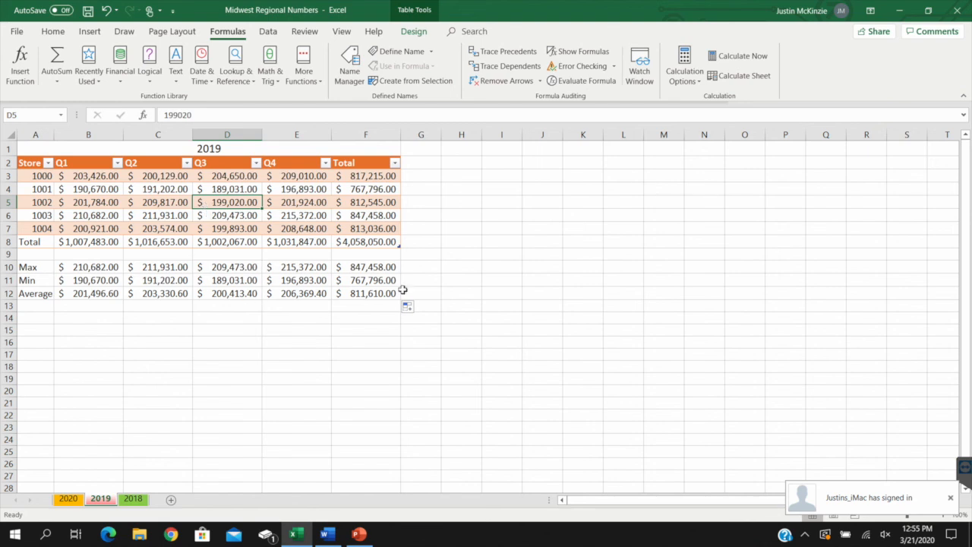
click(68, 499)
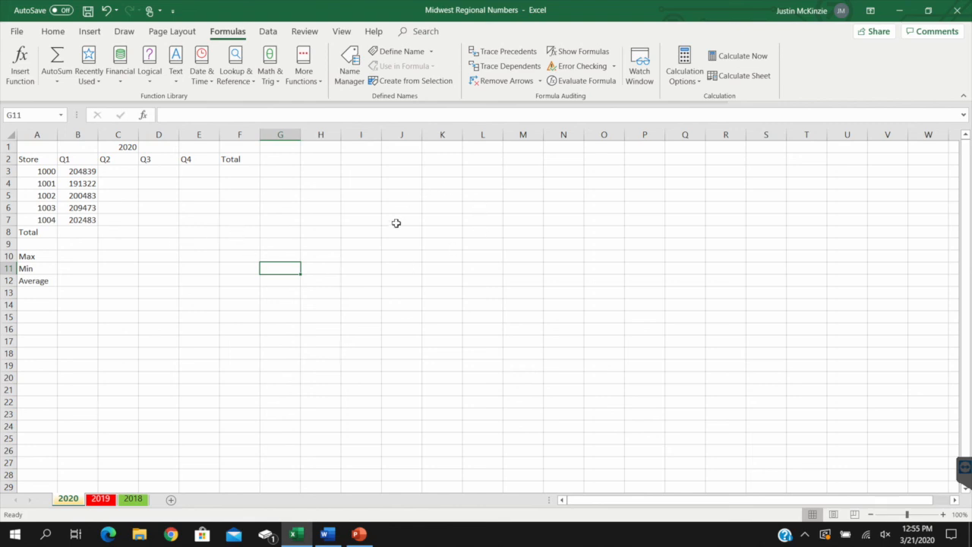
click(440, 220)
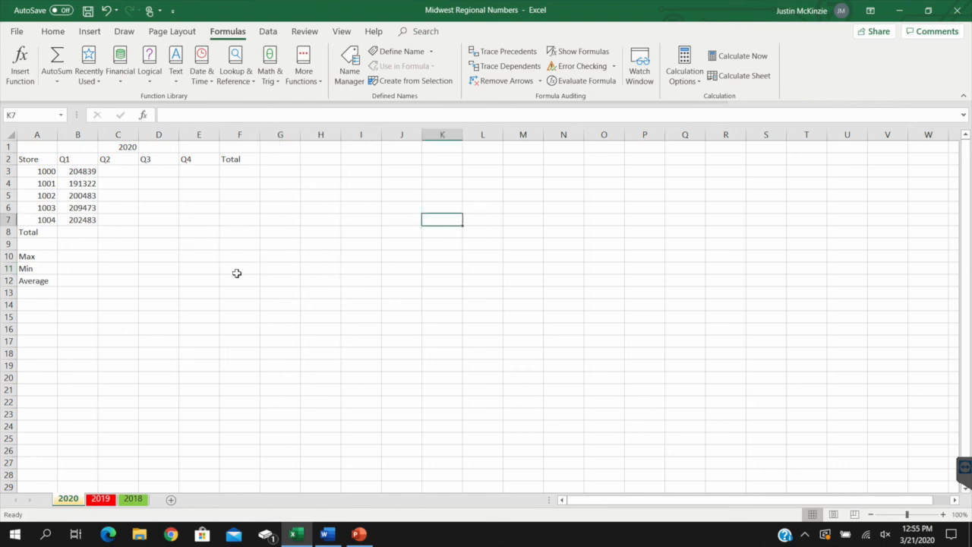
click(125, 502)
click(101, 504)
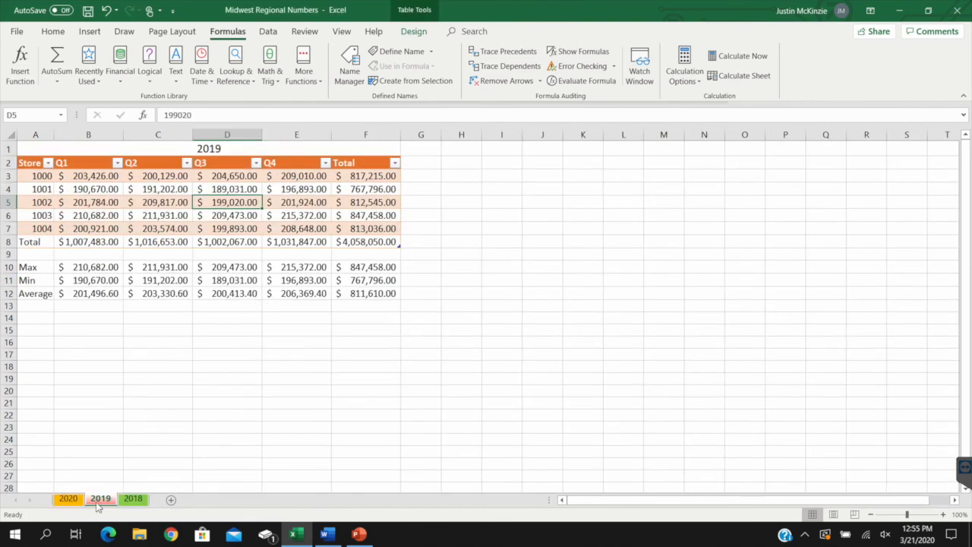
click(68, 499)
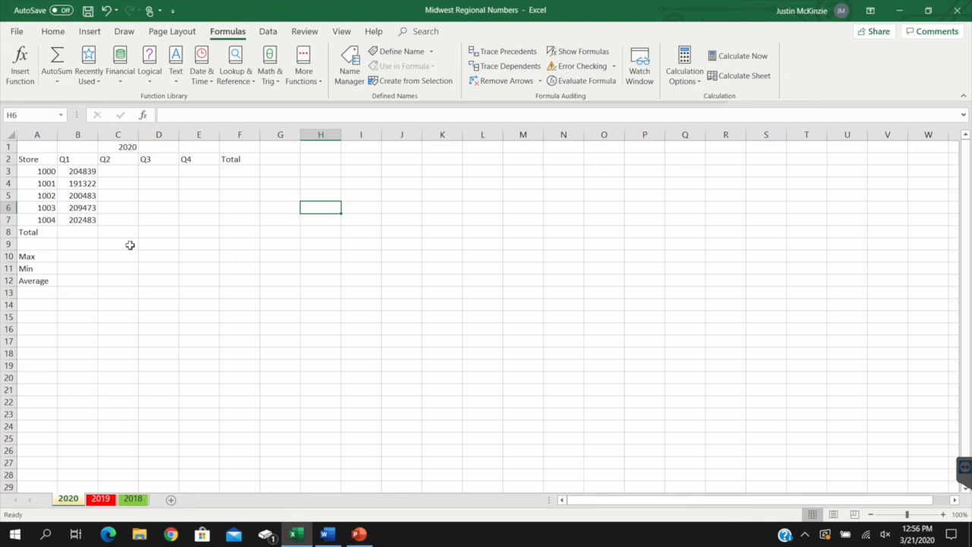
click(102, 499)
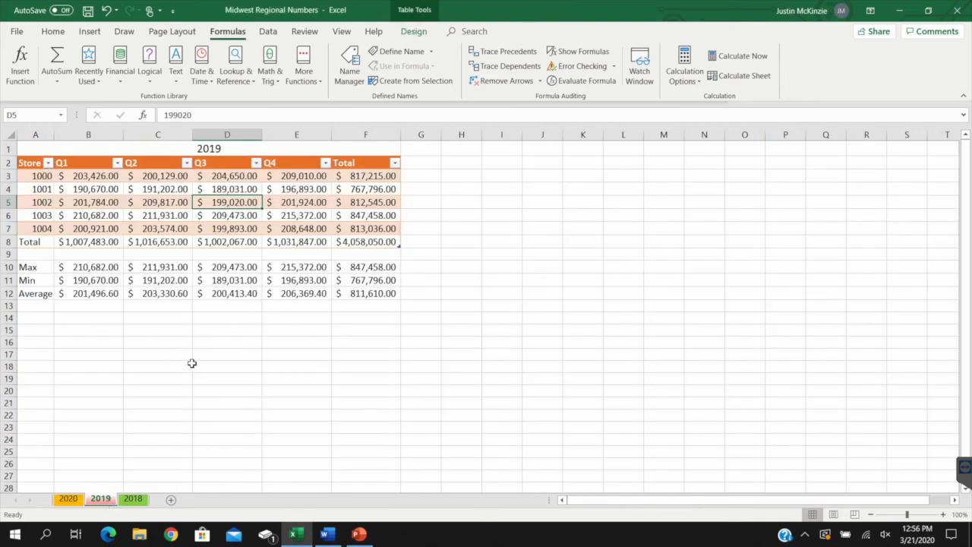
click(69, 499)
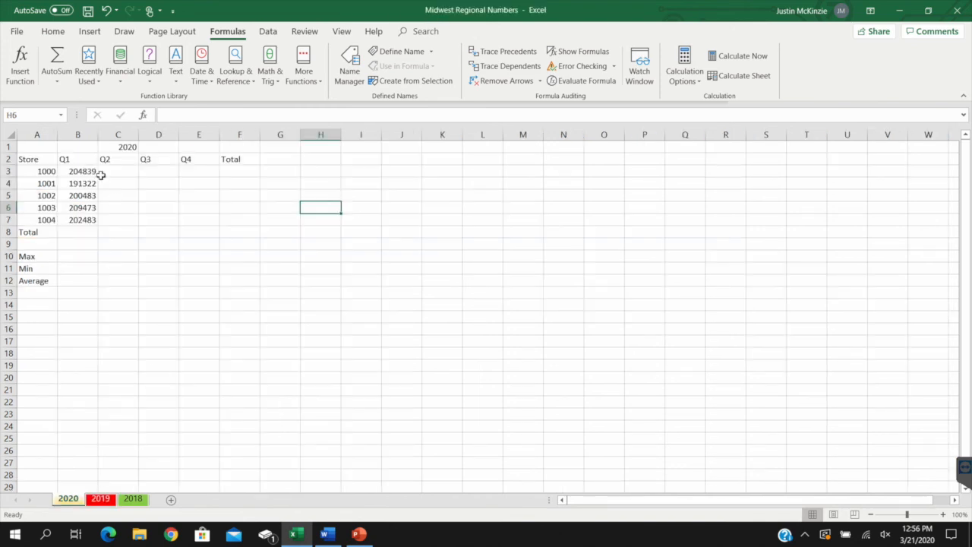
Merge and center the 2020 title across A1:F1 on the 2020 worksheet
drag(52, 147, 237, 147)
click(53, 31)
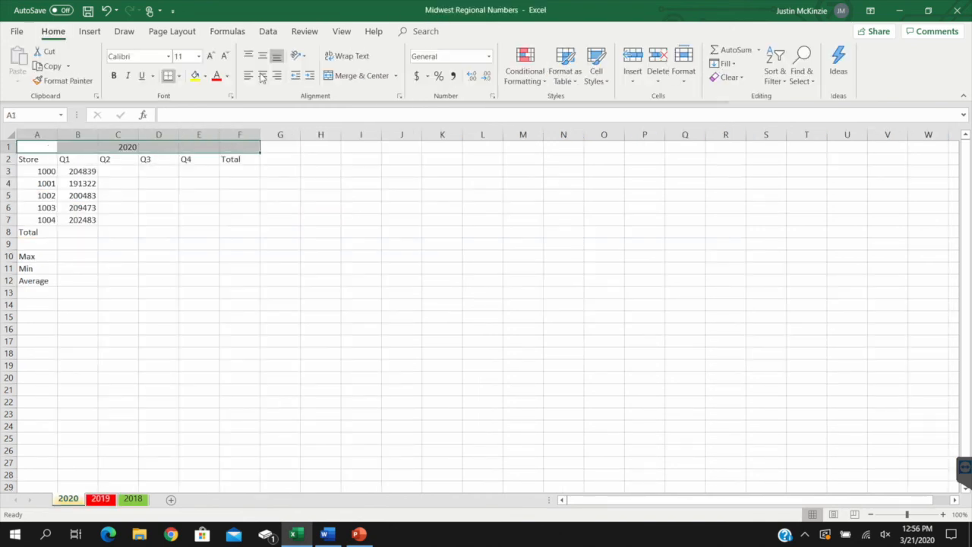
click(357, 75)
Enlarge the 2020 title by two font size increments and increase the font size of A2:F12 to 12
click(209, 57)
click(209, 58)
drag(52, 162, 250, 284)
click(209, 58)
Format A2:F8 as a table with headers, using the orange banded style
drag(30, 163, 230, 239)
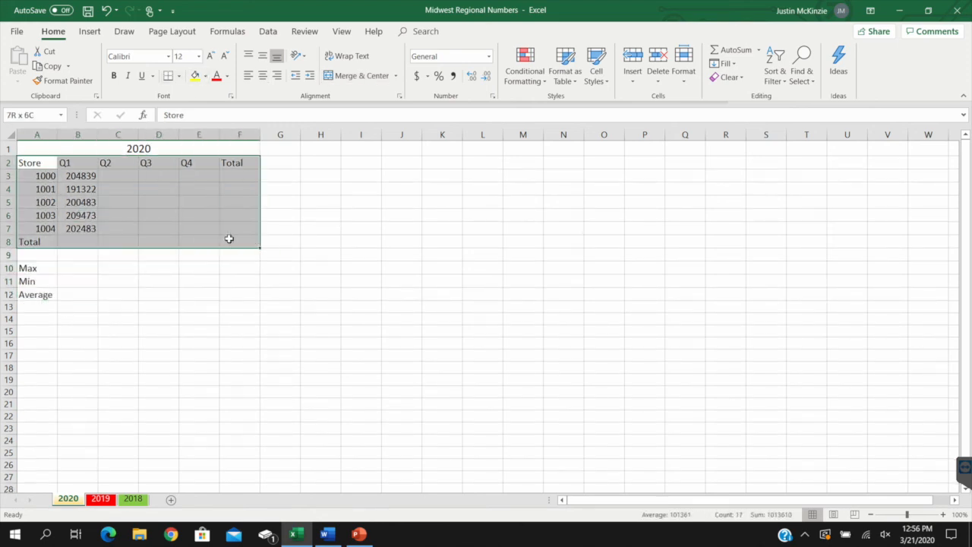
click(570, 85)
click(667, 259)
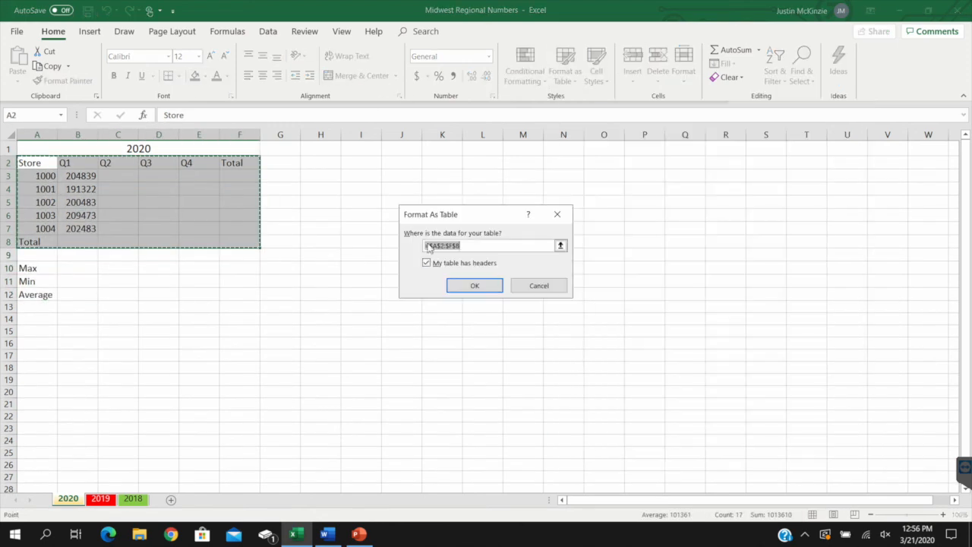
click(474, 285)
Apply the dollar accounting format to B3:F12 and autofit columns A through F
drag(73, 176, 250, 294)
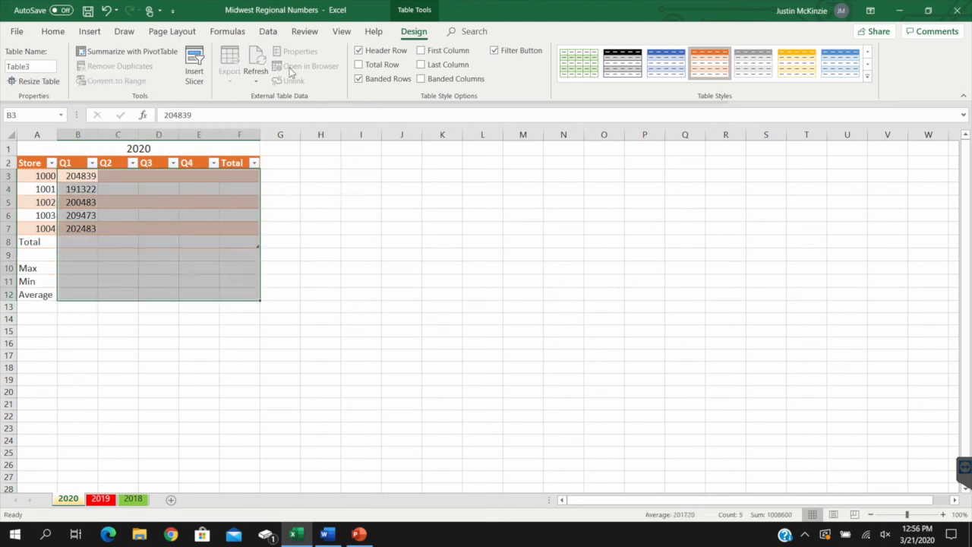
click(52, 32)
click(417, 76)
drag(45, 135, 241, 135)
double_click(241, 136)
click(200, 300)
Insert a MAX formula for B3:B7 in B10 of the 2020 worksheet
click(78, 269)
click(227, 31)
click(57, 81)
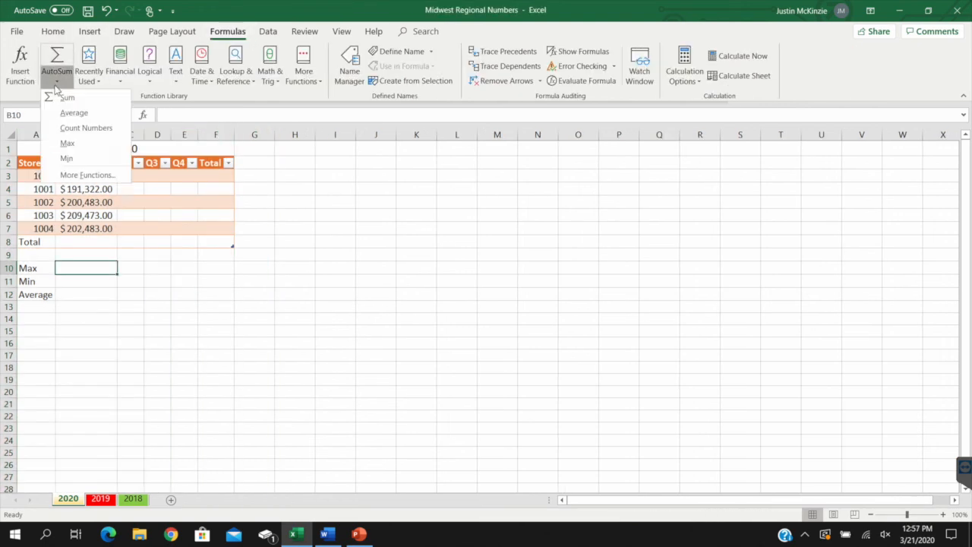
click(76, 142)
drag(91, 251, 102, 228)
key(Return)
Insert a MIN formula for B3:B7 in B11 of the 2020 worksheet
click(57, 81)
click(67, 159)
drag(85, 175, 91, 227)
key(Return)
Insert an AVERAGE formula for B3:B7 in B12 and fill B10:B12 across to column F
click(57, 81)
click(67, 112)
drag(85, 175, 94, 219)
key(Return)
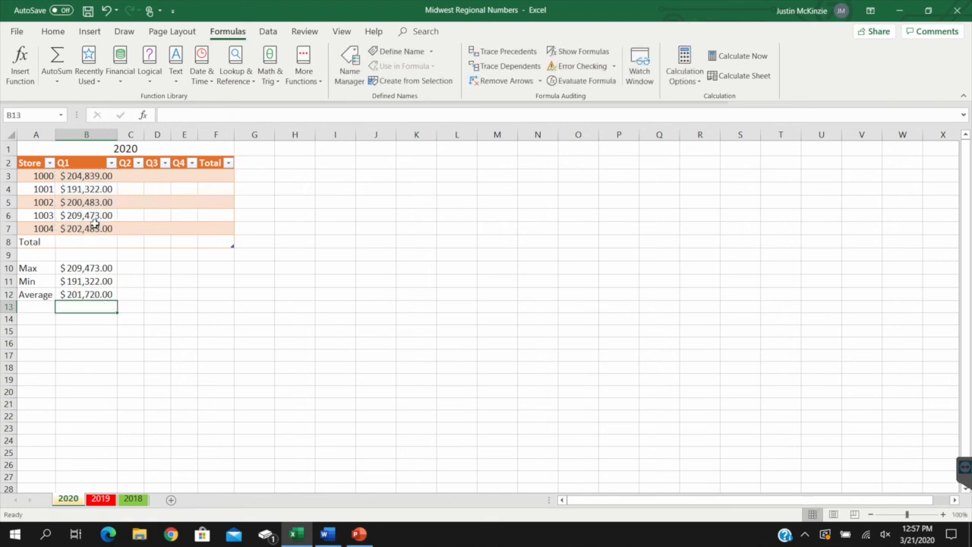
drag(95, 268, 228, 299)
Insert a SUM formula for Q1 through Q4 in F3 and apply it down the table's Total column
click(212, 176)
text(=)
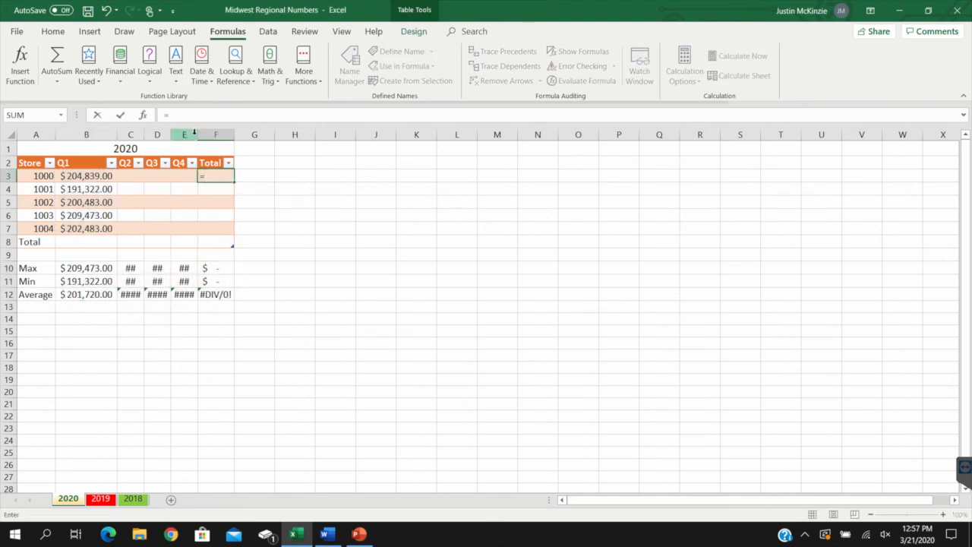
text(SUM)
drag(93, 178, 189, 177)
double_click(224, 176)
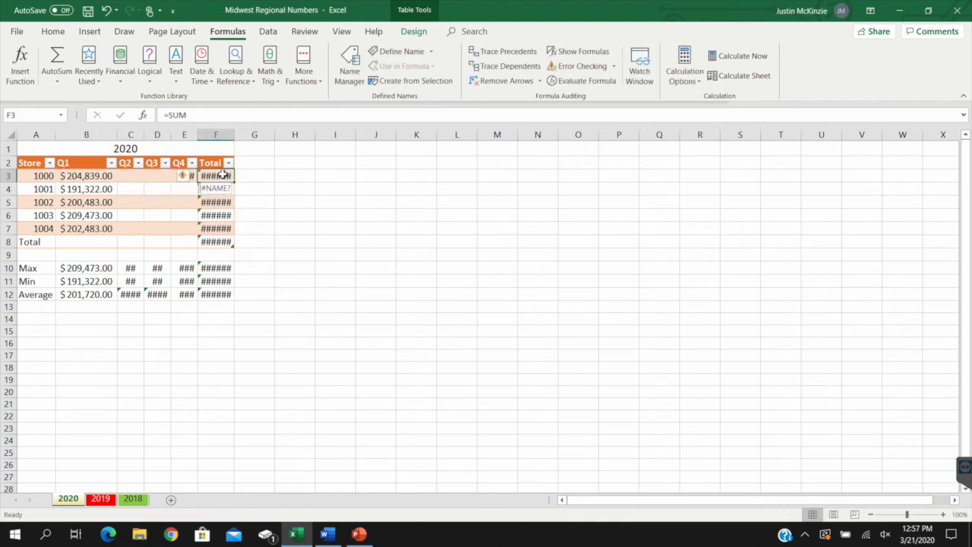
text(())
drag(80, 175, 184, 175)
key(Return)
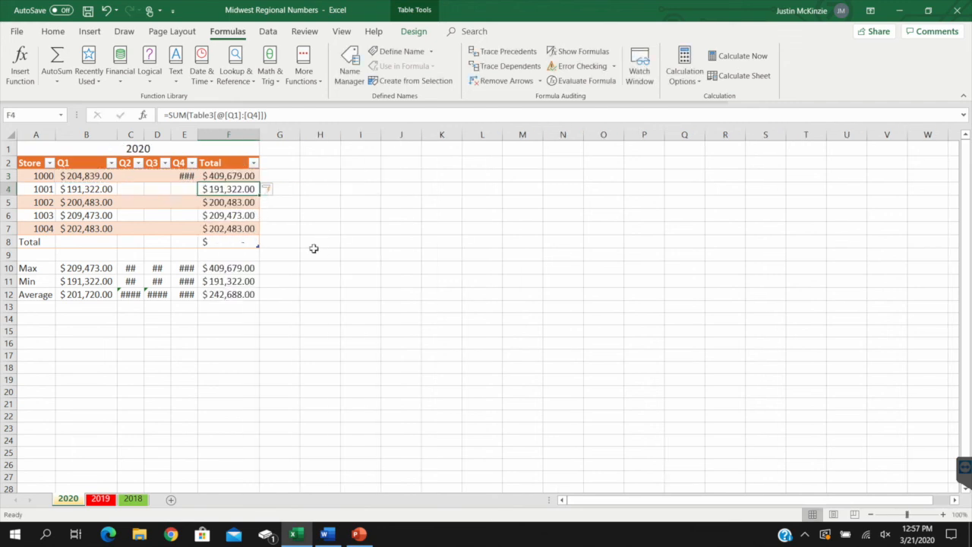
click(202, 440)
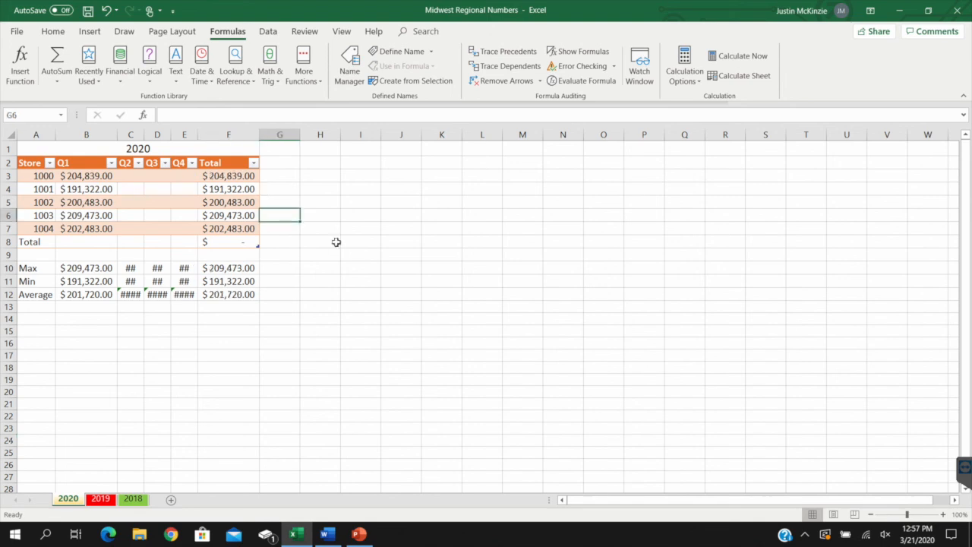
Autofit columns E, D and C on the 2020 worksheet
double_click(198, 131)
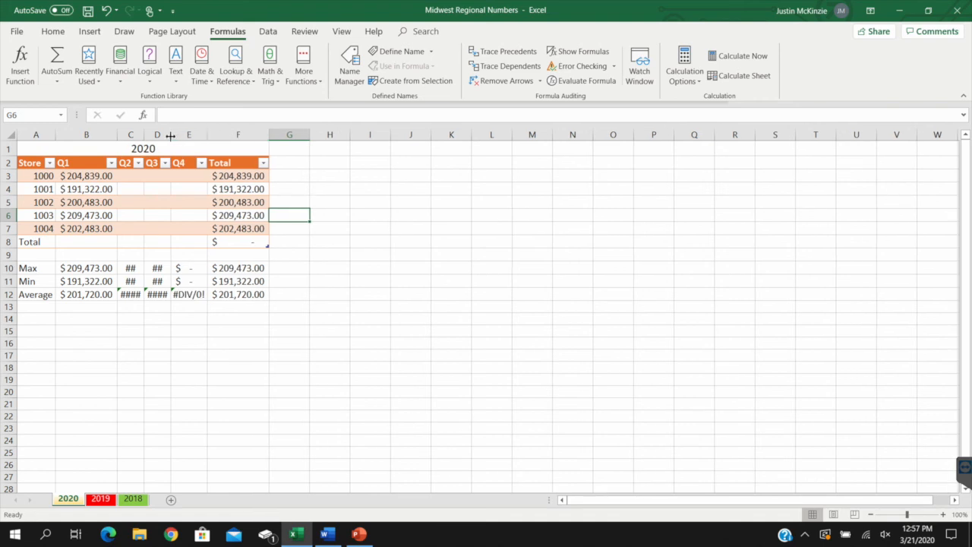
double_click(171, 133)
double_click(139, 134)
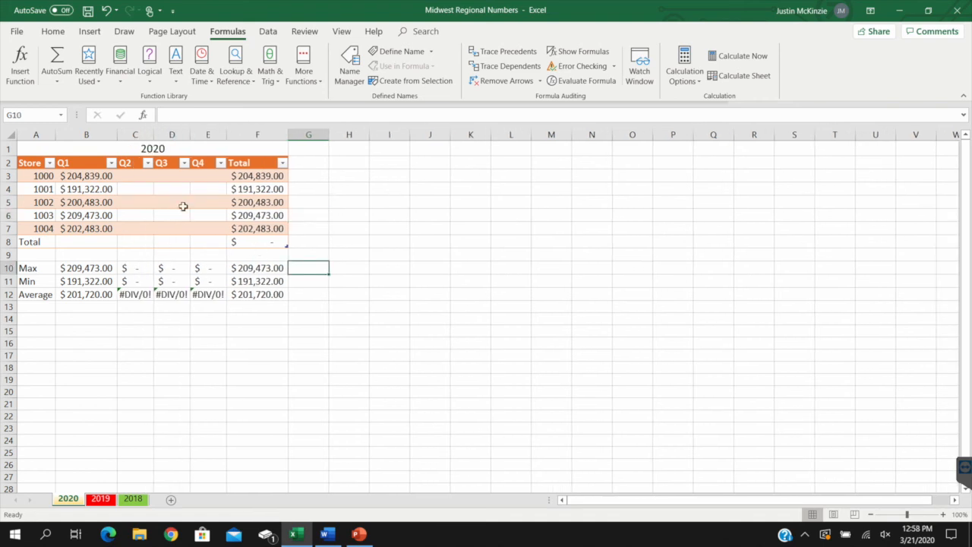
Examine the Average, Max and Min formulas for Q2 to Q4 against the source cells C3:E7 they reference
click(206, 298)
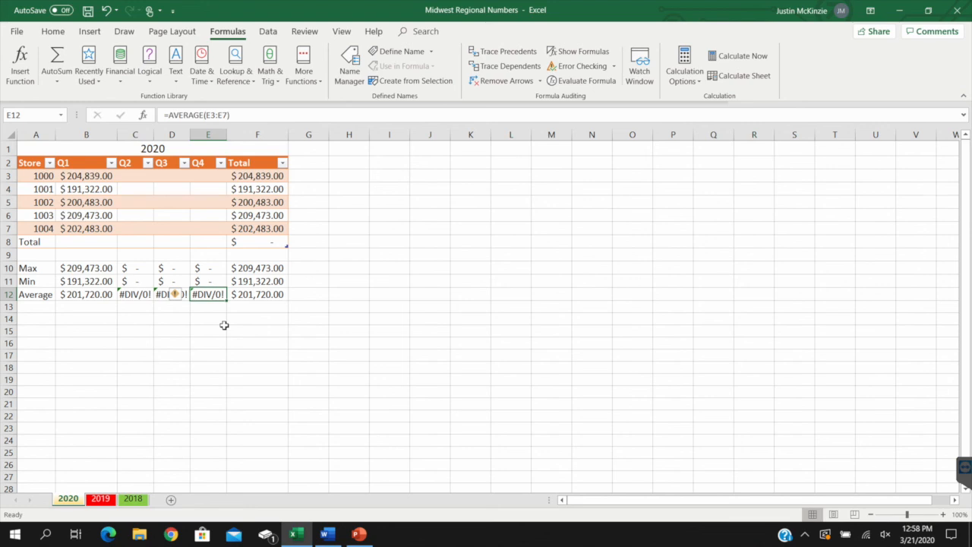
drag(217, 180, 216, 228)
drag(173, 179, 164, 228)
drag(130, 179, 130, 227)
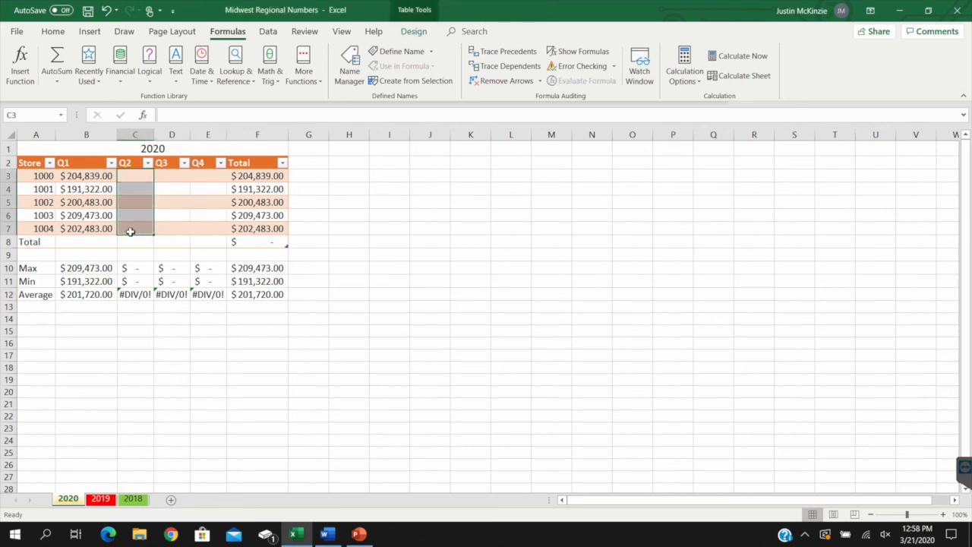
click(302, 298)
drag(209, 296, 131, 297)
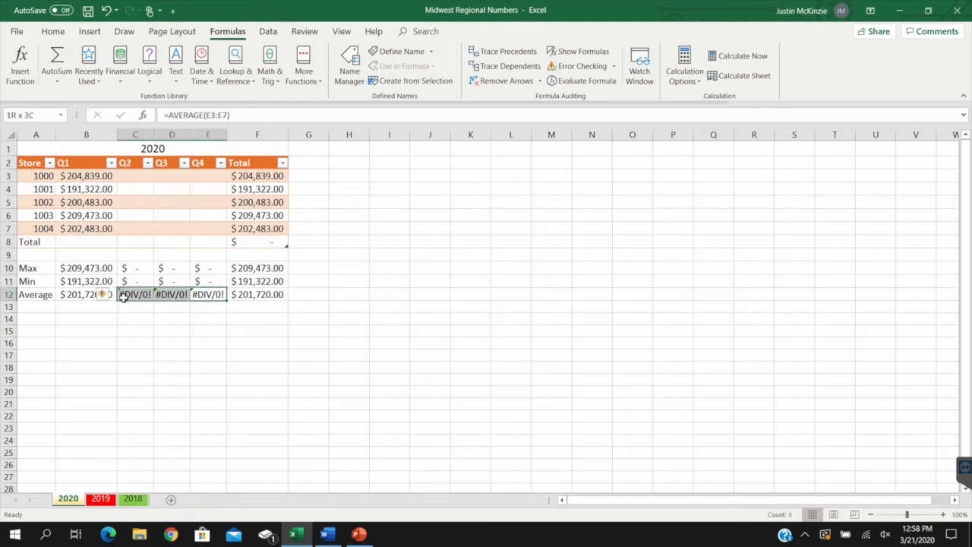
drag(206, 269, 133, 281)
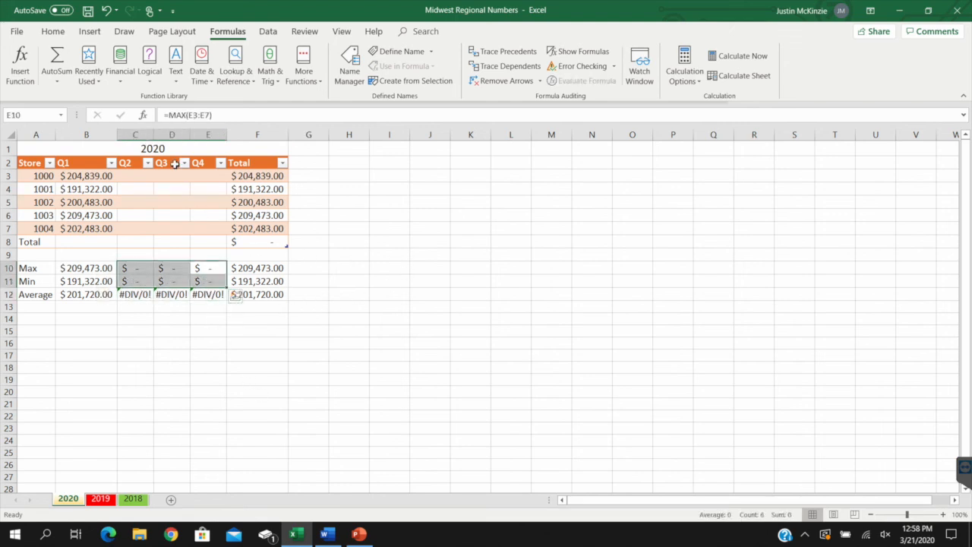
drag(134, 175, 210, 226)
click(393, 292)
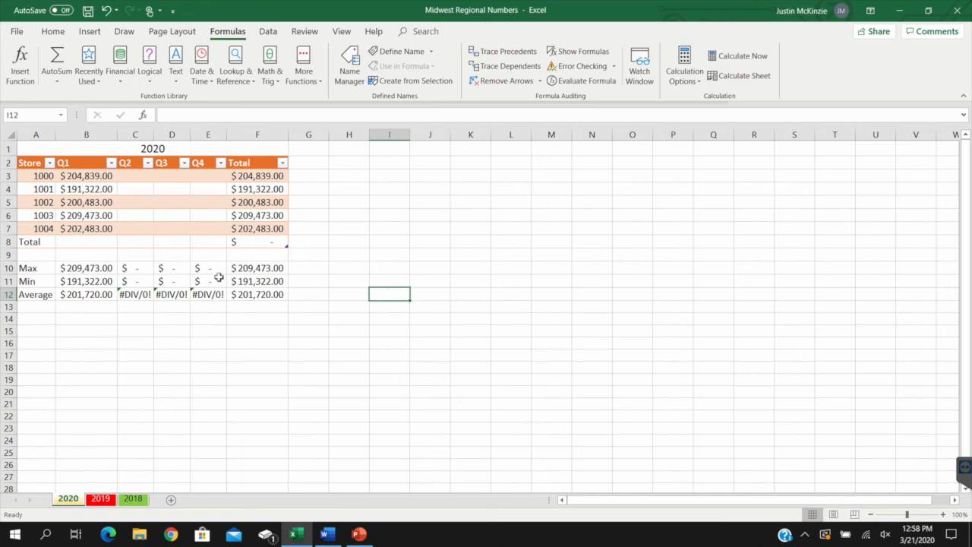
click(139, 292)
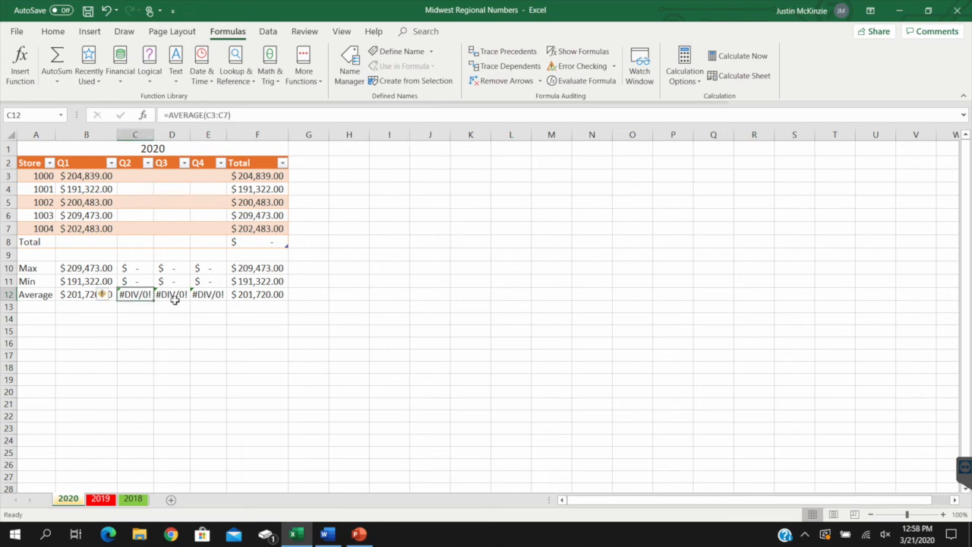
drag(136, 176, 142, 227)
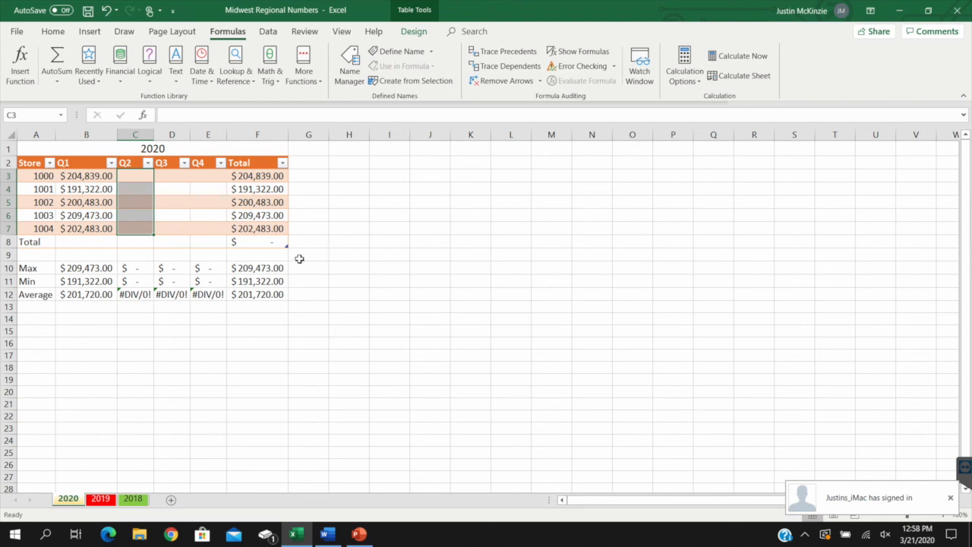
Enter January in I6 and fill the month series down to I17
click(400, 216)
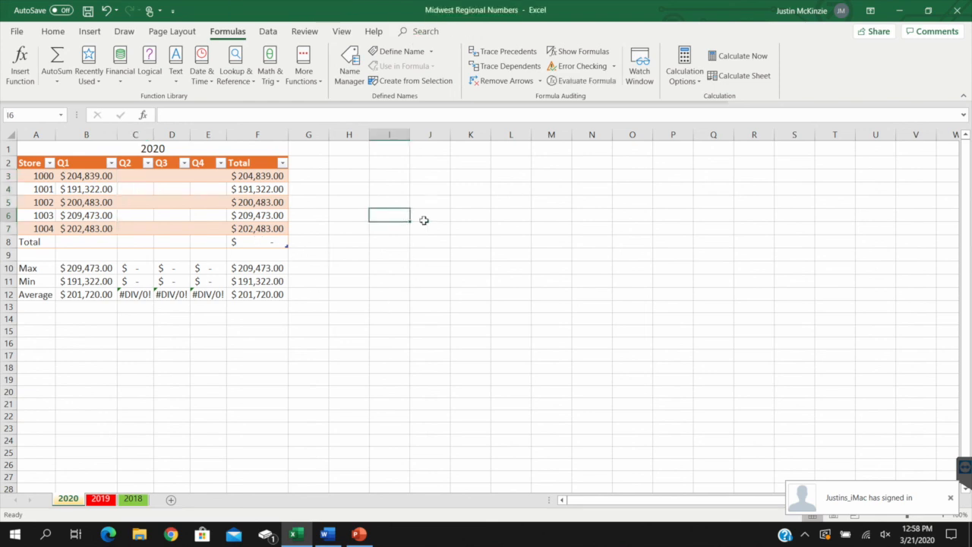
text(Janu)
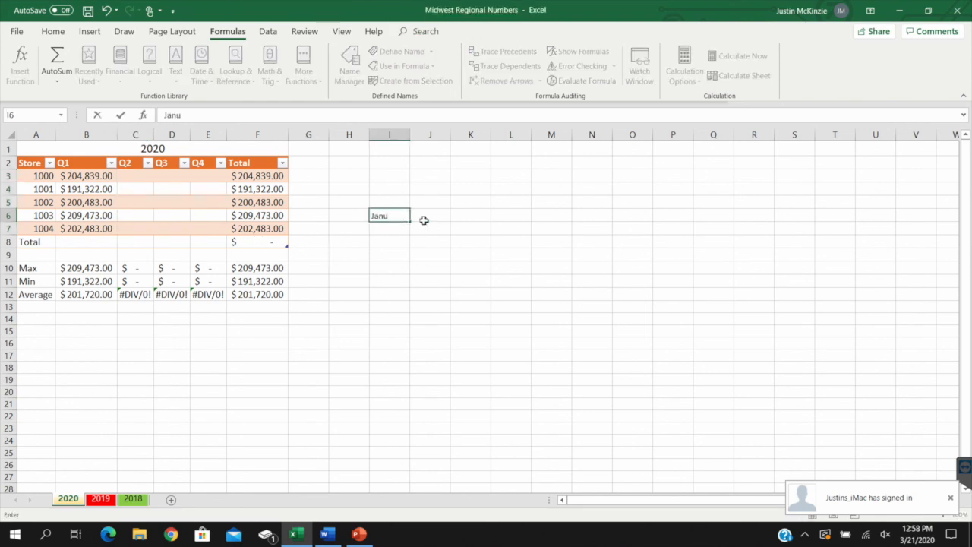
text(ary)
click(453, 220)
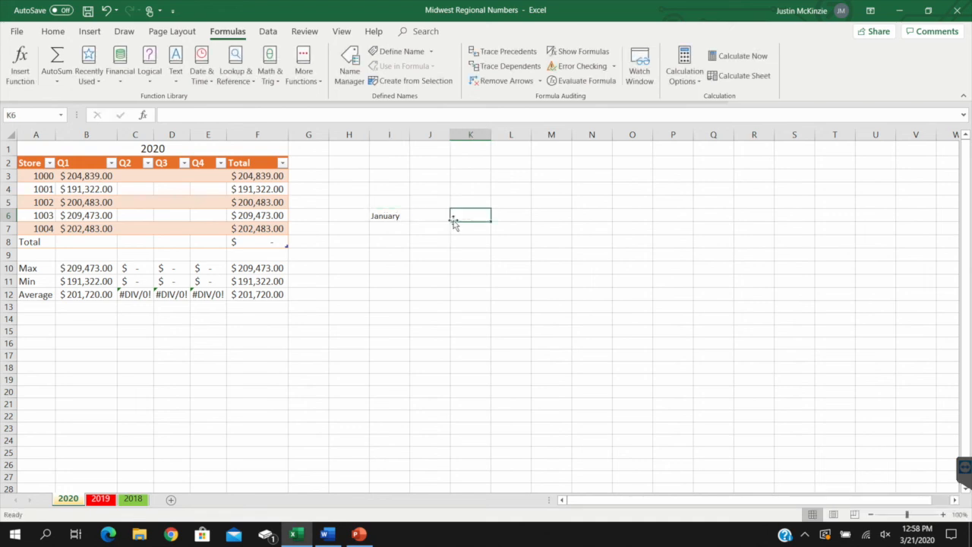
click(397, 217)
drag(410, 222, 400, 362)
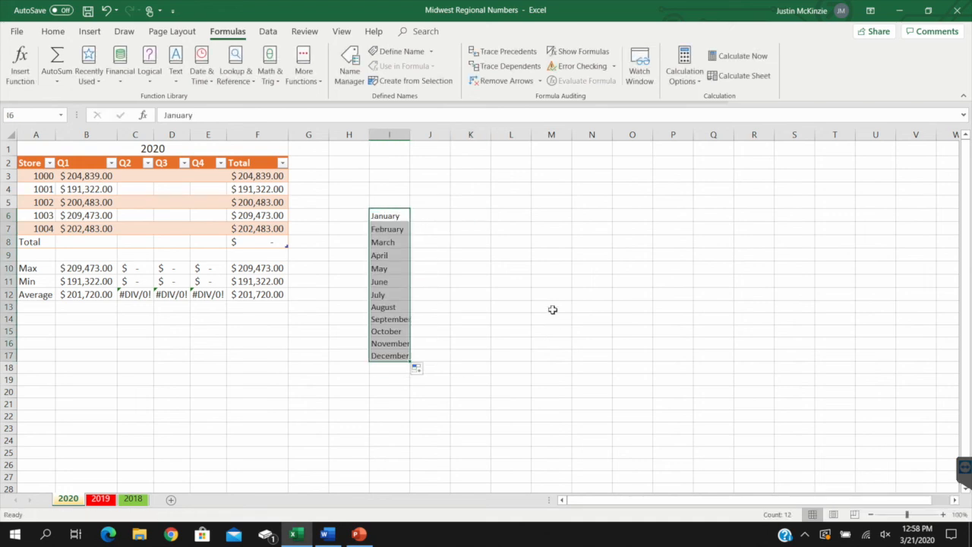
Enter January in J6 and fill the month series down to J26
click(449, 214)
text(J)
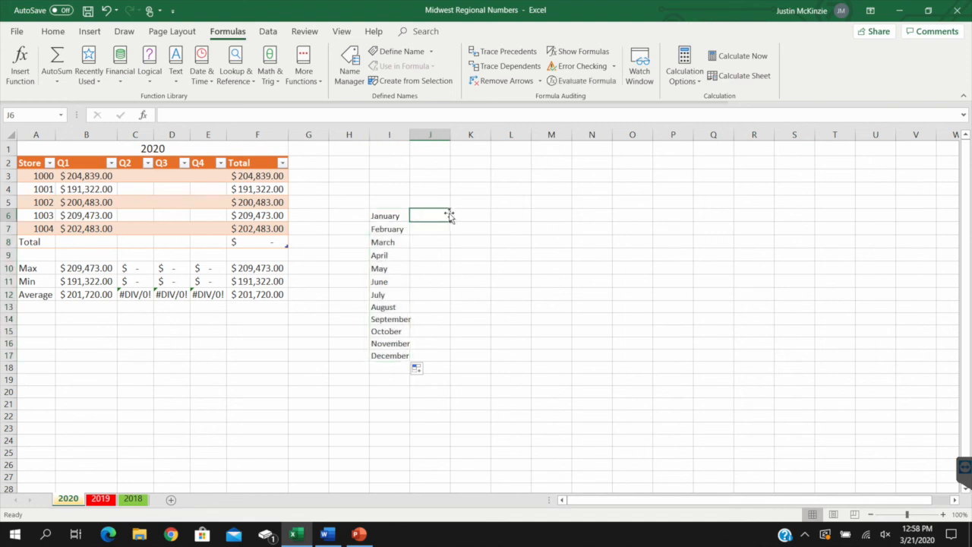
text(anuary)
key(Return)
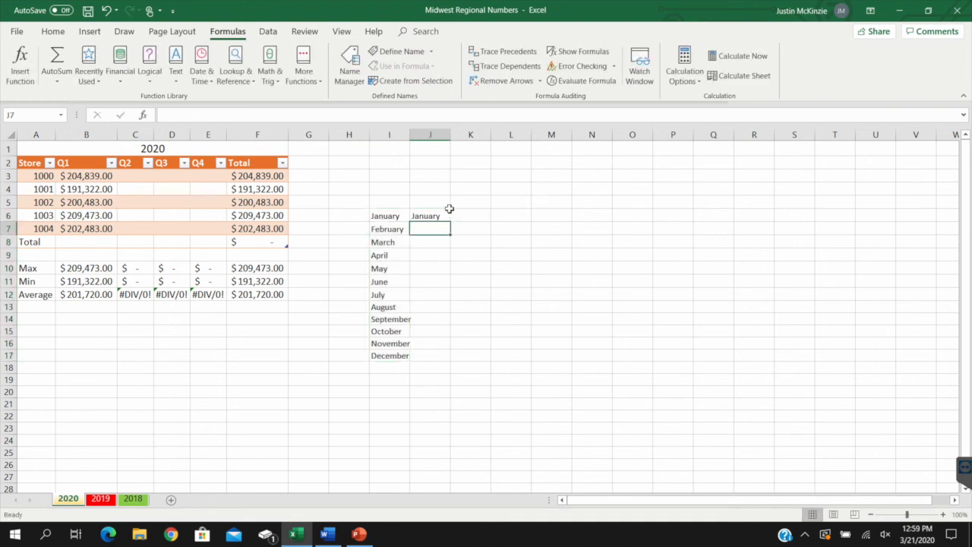
click(447, 217)
drag(449, 221, 445, 440)
click(440, 369)
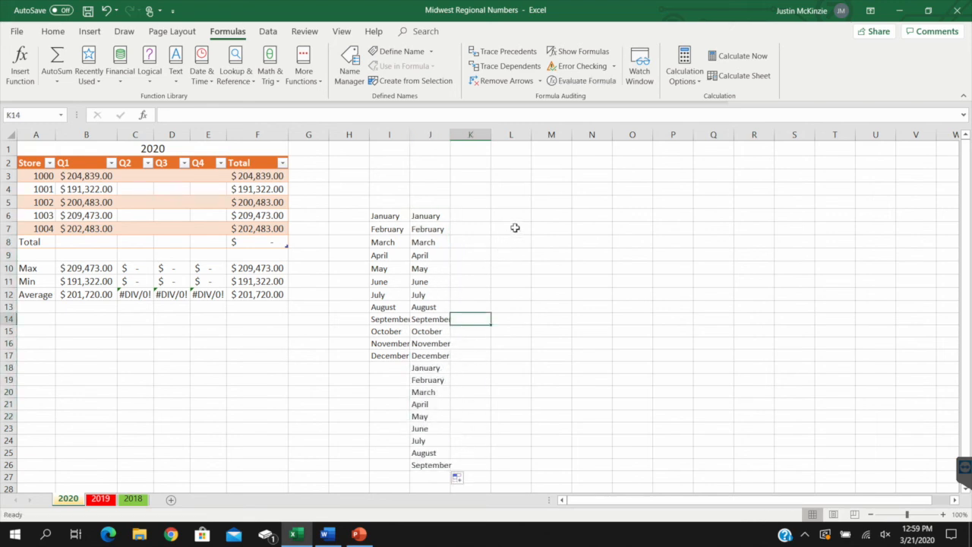
Enter 1 in L6, fill it down to L19 and convert the fill to a number series
click(515, 220)
text(1)
click(554, 262)
click(520, 218)
drag(530, 221, 529, 382)
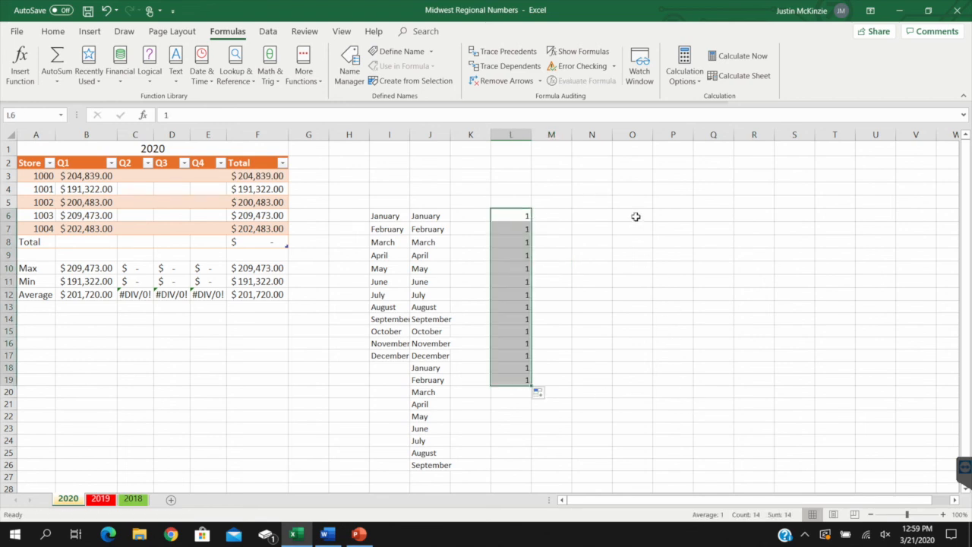
click(548, 395)
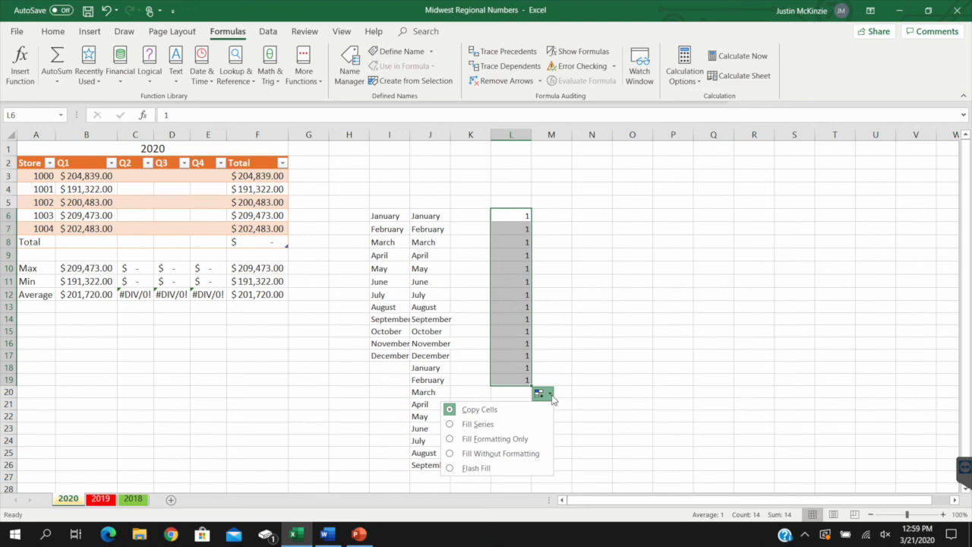
click(451, 425)
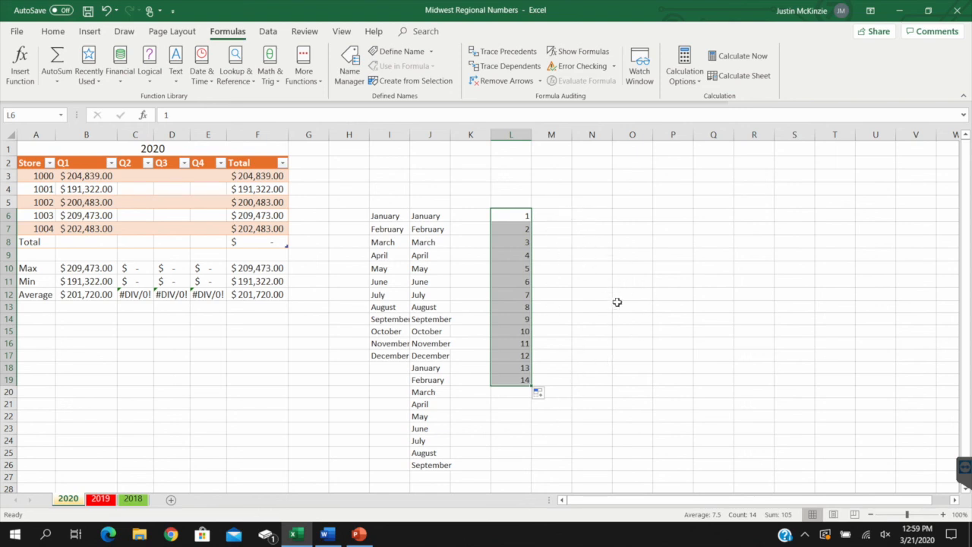
Review the filled number series in L6:L19 and the Max, Min and Average formulas in B10:F12
click(617, 302)
drag(510, 215, 522, 380)
click(219, 332)
drag(87, 269, 249, 292)
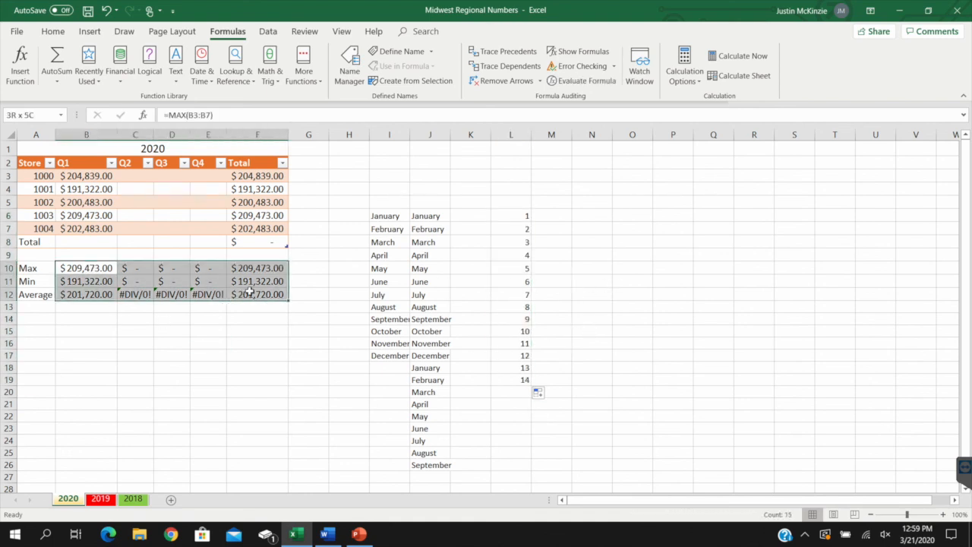
click(87, 354)
click(96, 265)
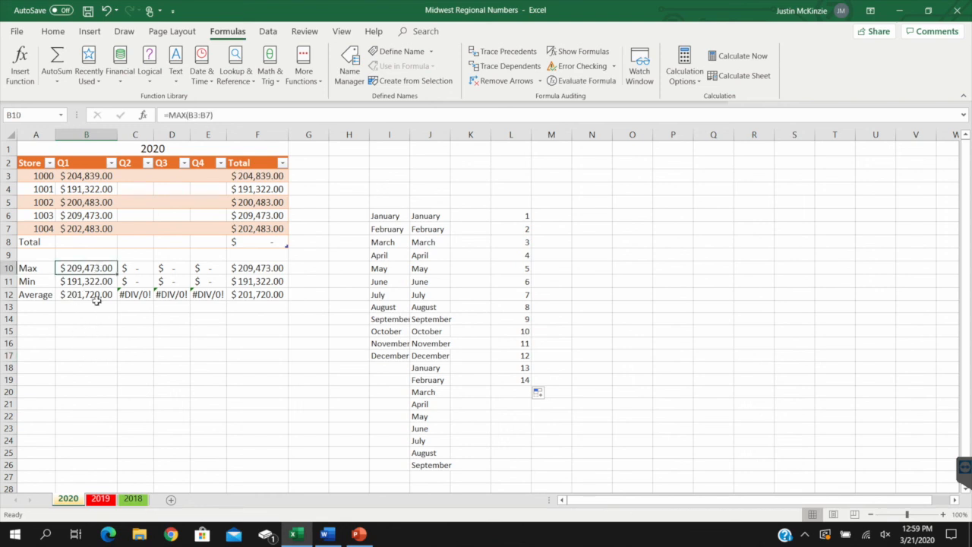
drag(96, 300, 96, 302)
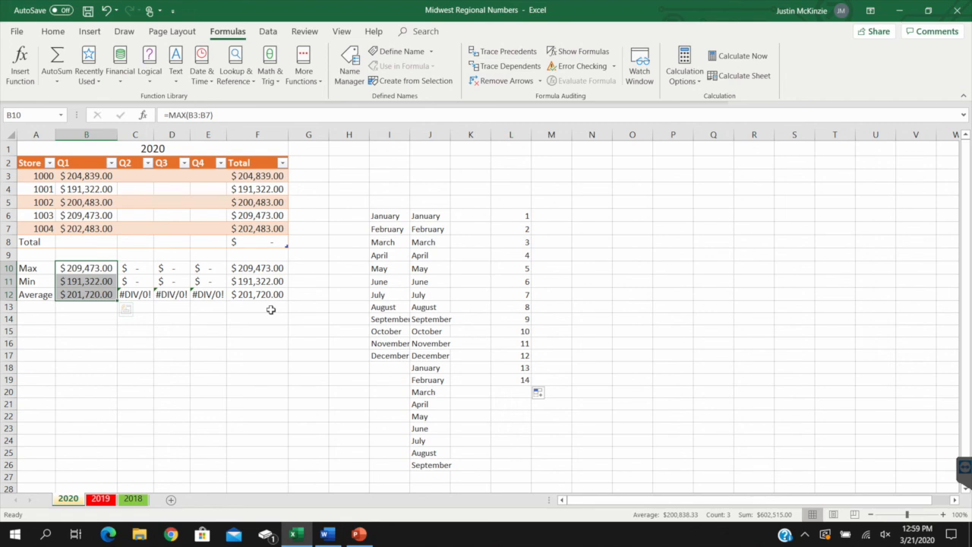
click(565, 249)
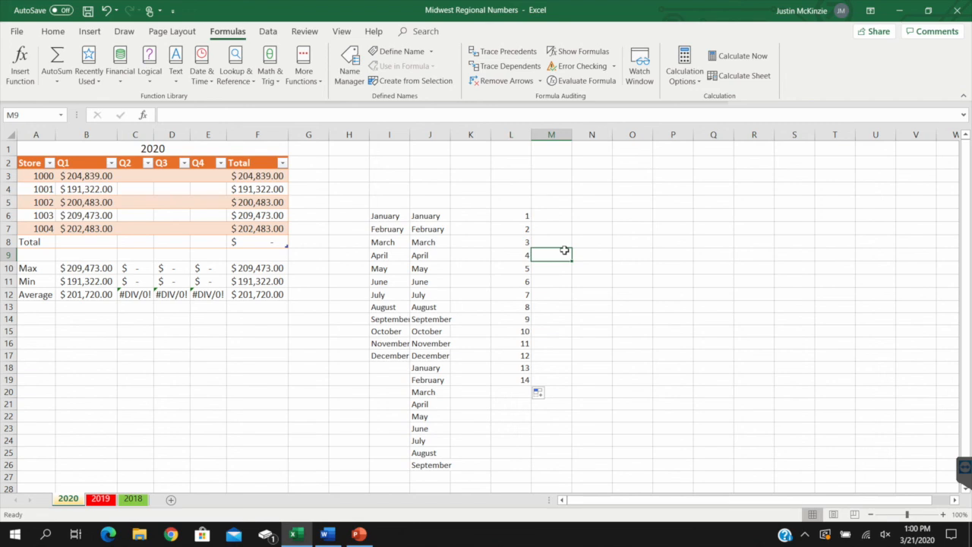
Enter the date March 21, 2020 in N6 and fill the daily series down to N19
click(607, 220)
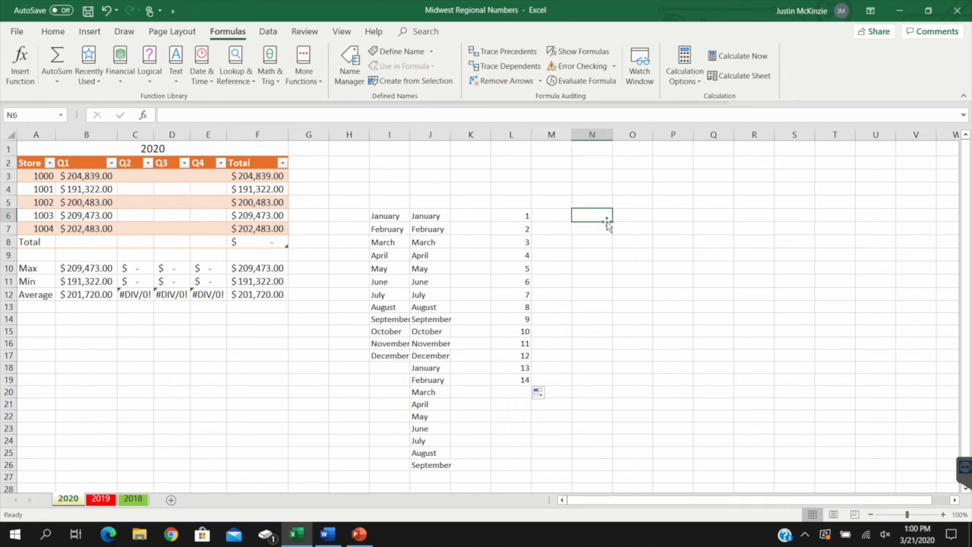
text(march)
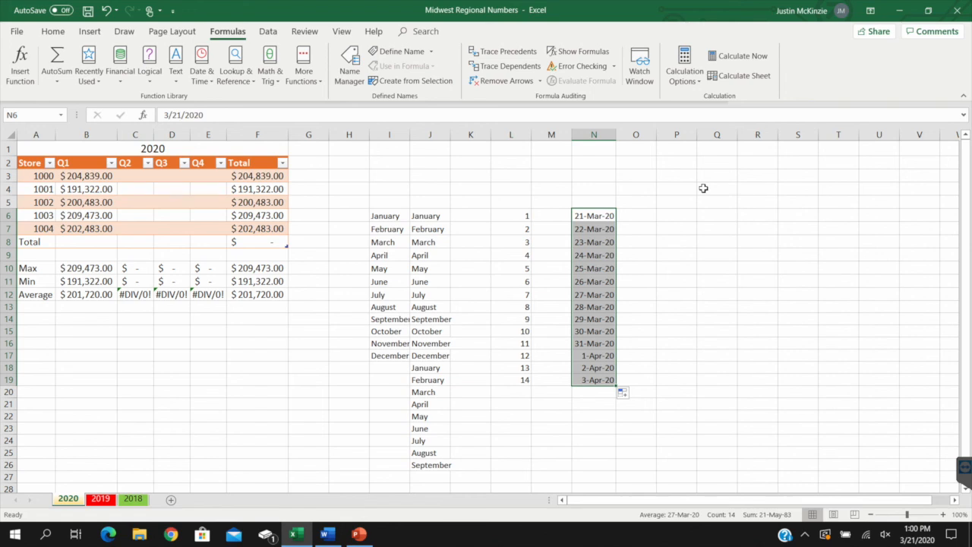
Enter Monday in P6 and fill the weekday series down to P14
click(692, 212)
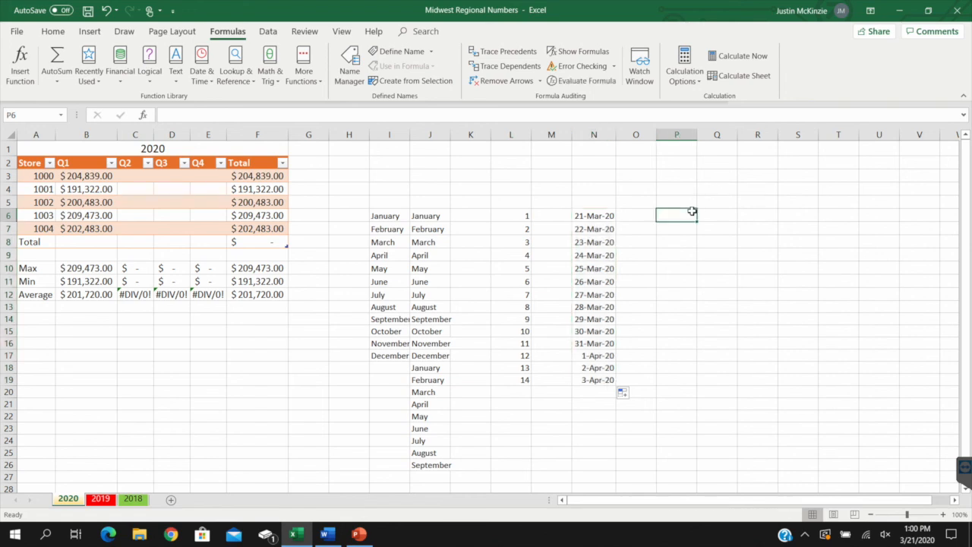
text(Monday)
drag(697, 221, 692, 323)
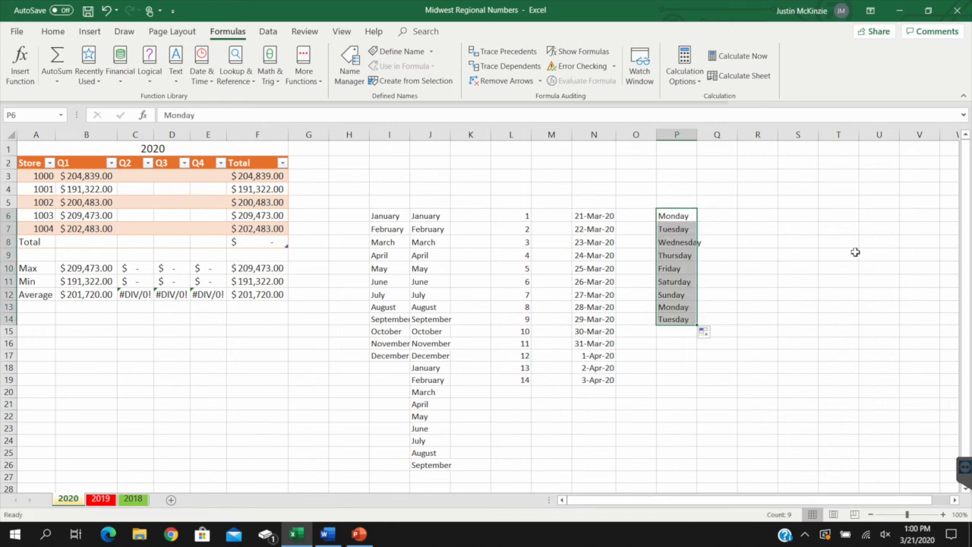
click(795, 365)
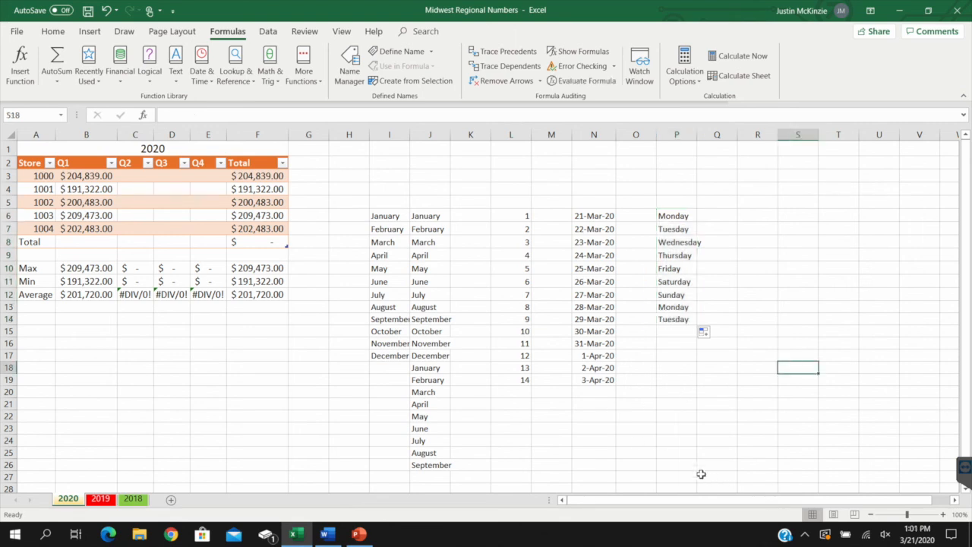
Show the Maximum and Minimum calculations in the status bar for the number series in L6:L19
drag(501, 215, 501, 382)
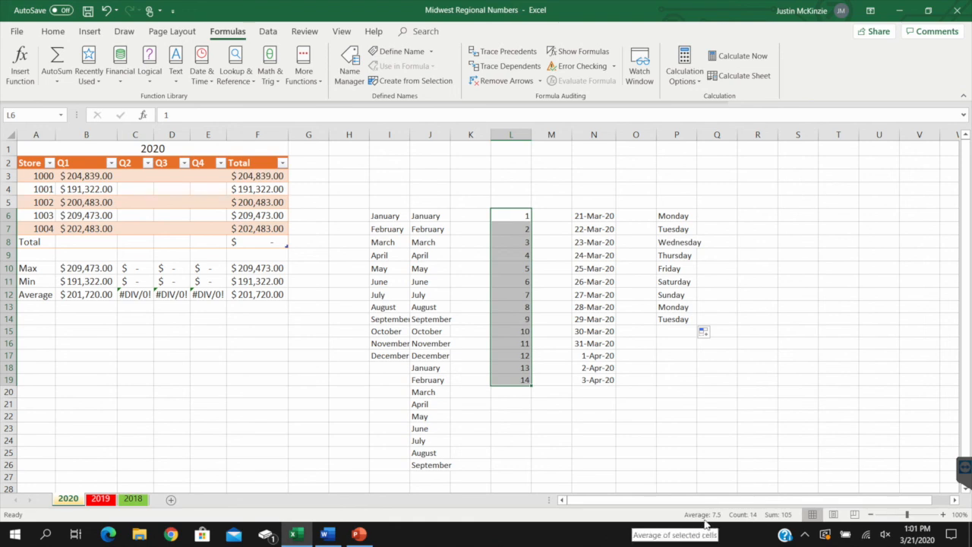
right_click(659, 518)
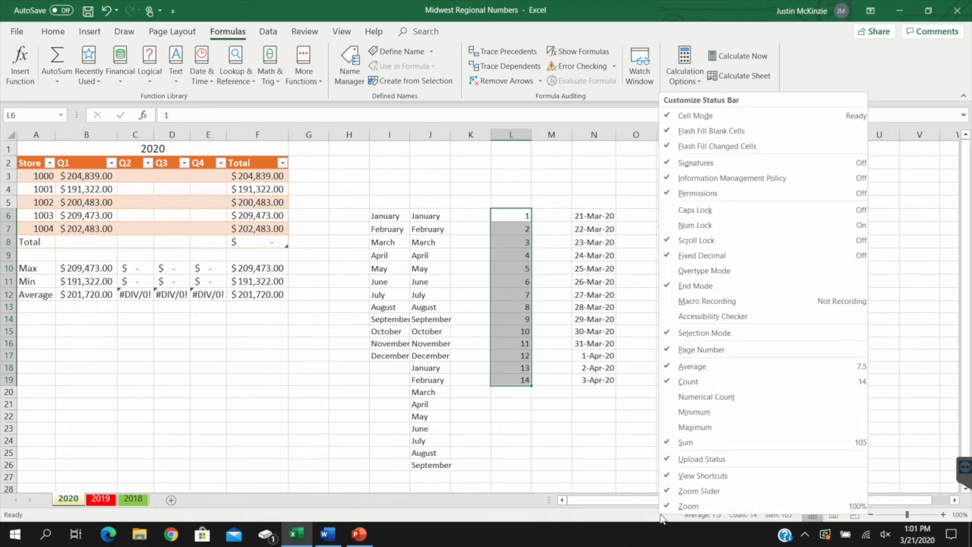
click(721, 426)
right_click(634, 516)
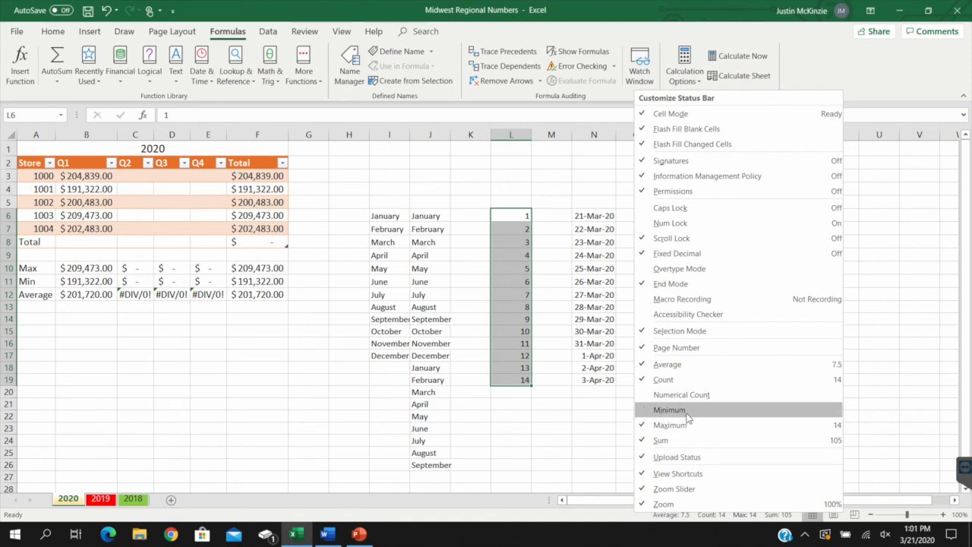
click(686, 411)
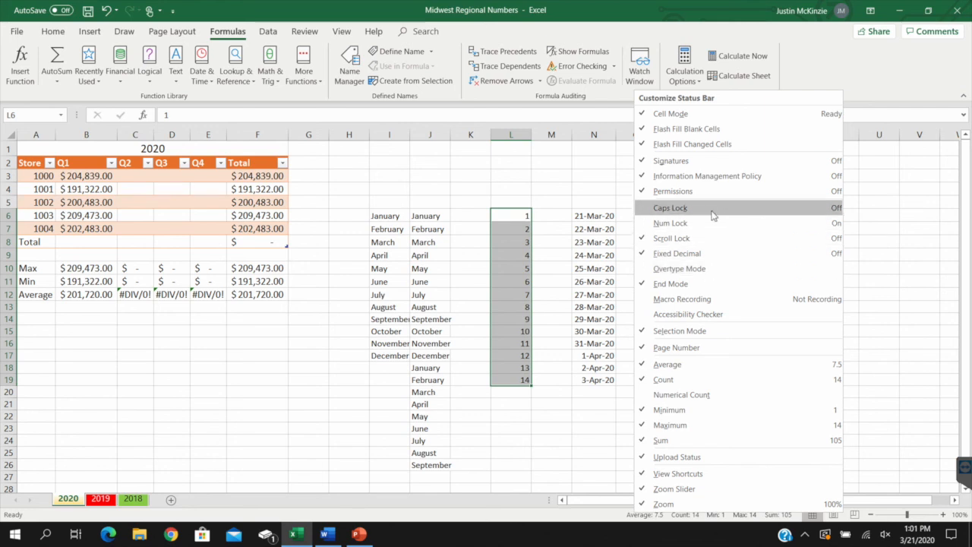
Clear the contents of the range H5:R27 to remove all the AutoFill practice series
drag(348, 201, 758, 475)
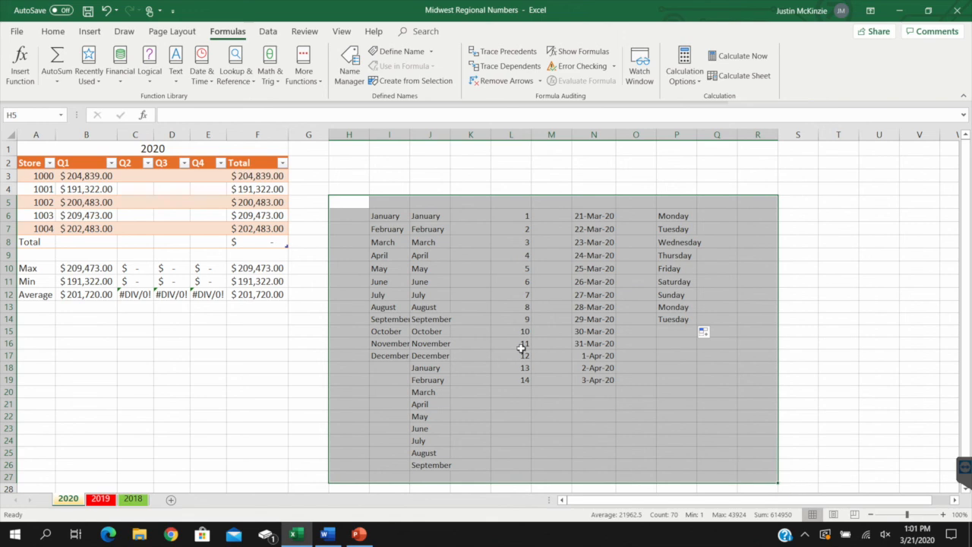
right_click(522, 348)
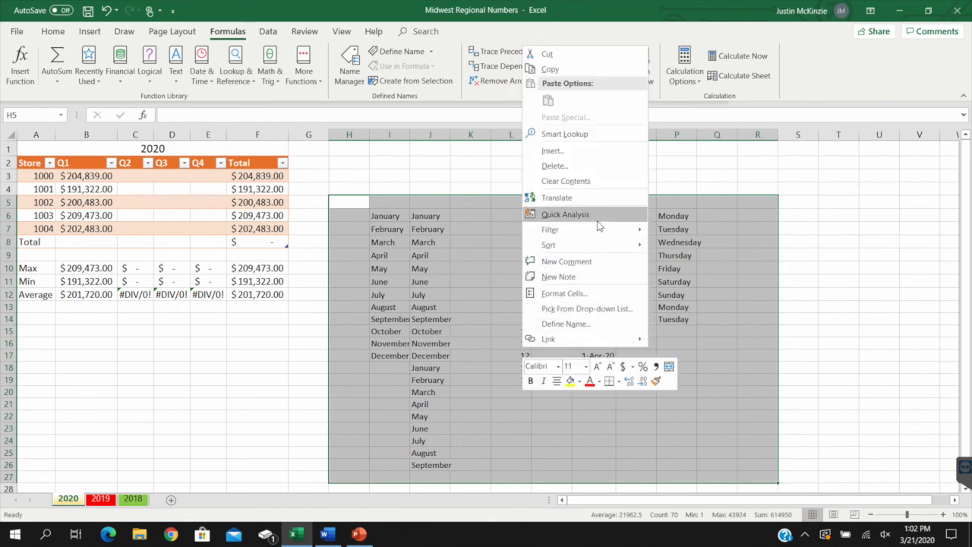
mouse_move(593, 238)
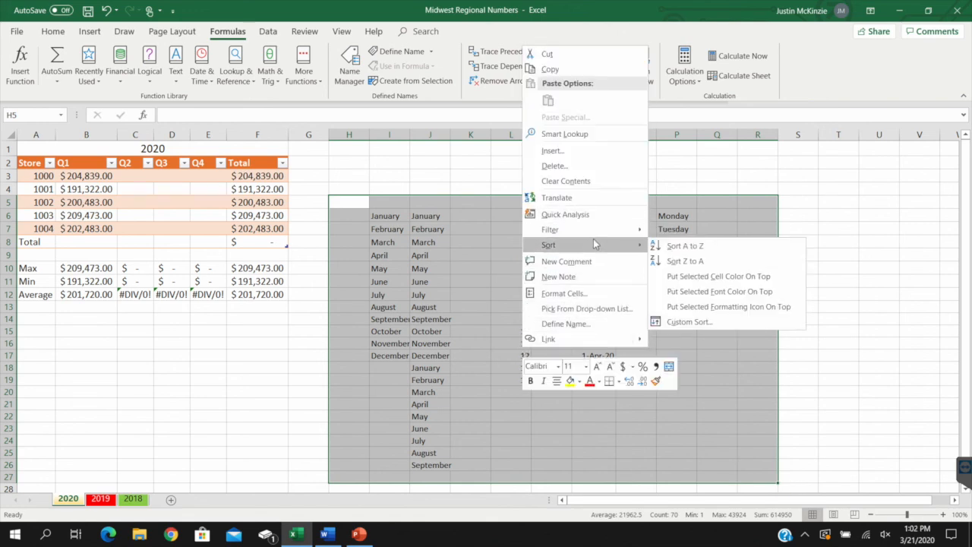
click(597, 180)
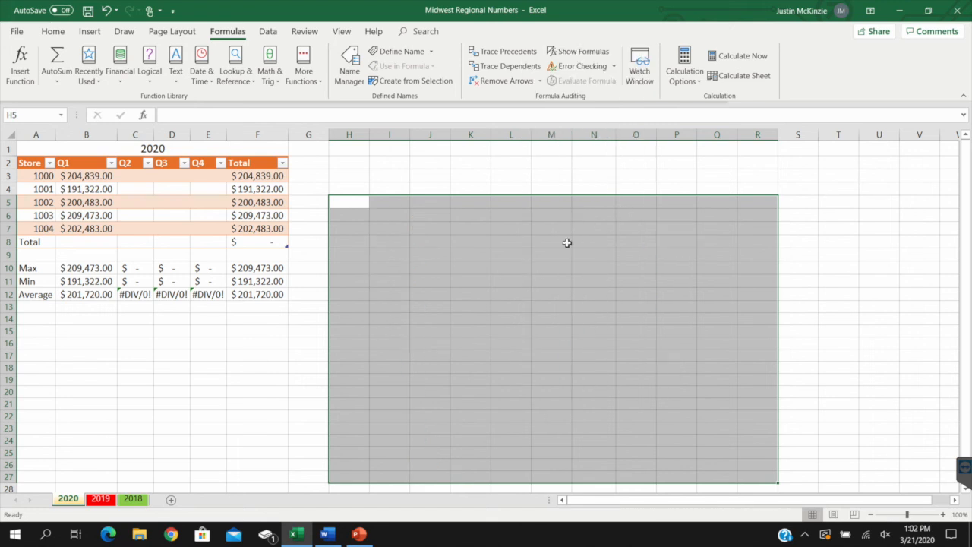
Clear the contents of the store table and its formulas in A1:F14, and undo the clearing
drag(167, 149, 226, 318)
right_click(224, 296)
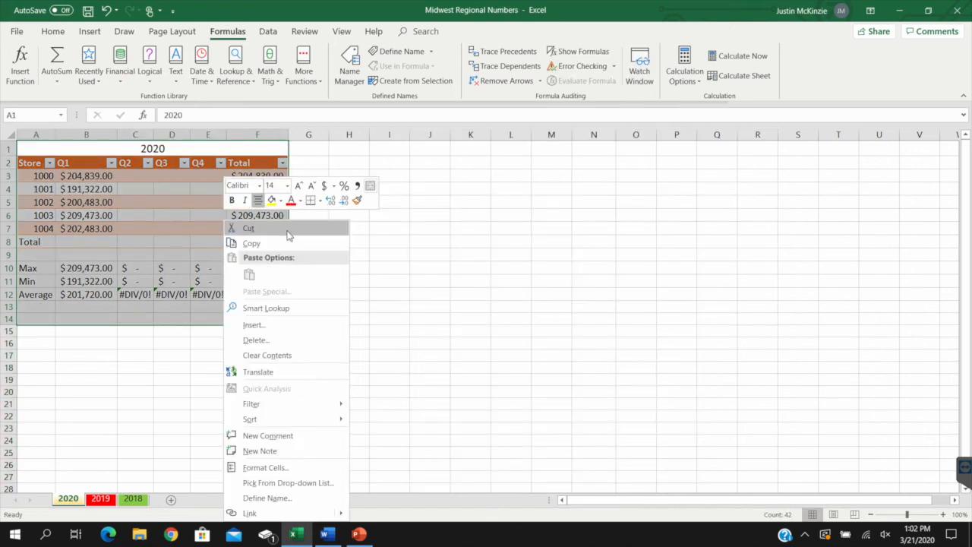
click(274, 355)
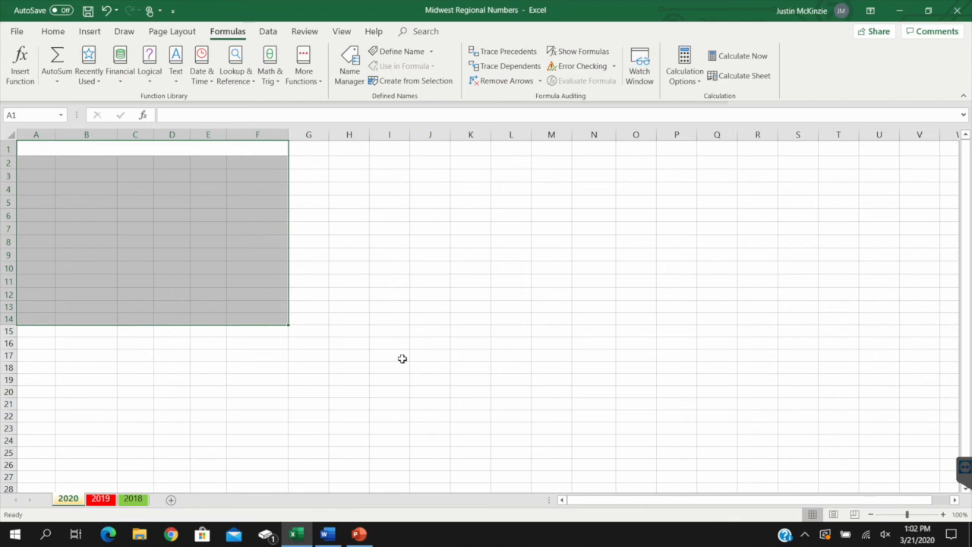
key(ctrl+z)
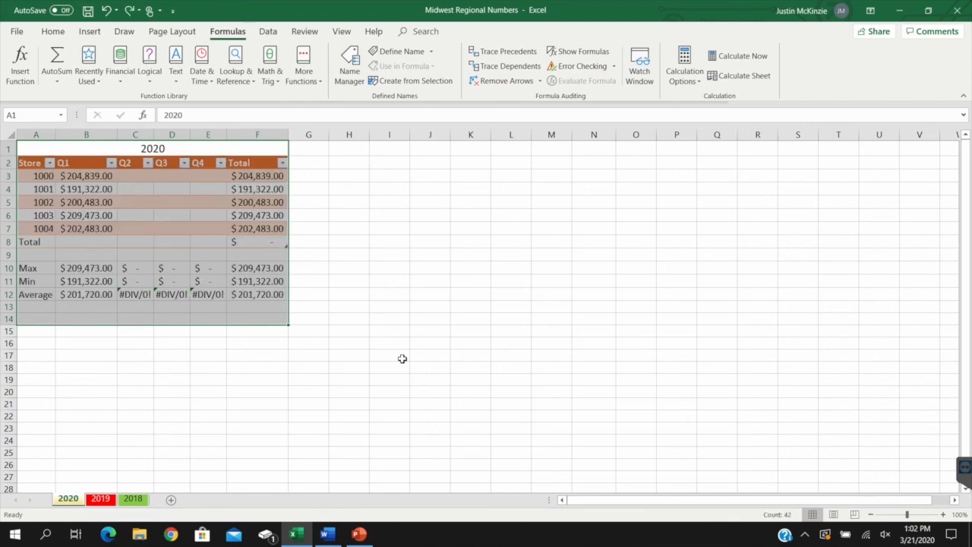
click(403, 359)
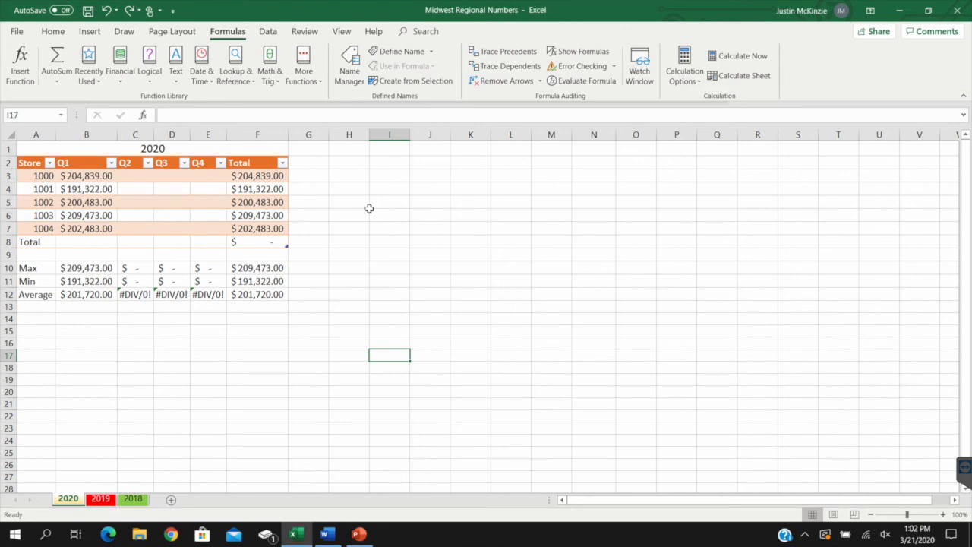
drag(318, 150, 50, 307)
right_click(160, 219)
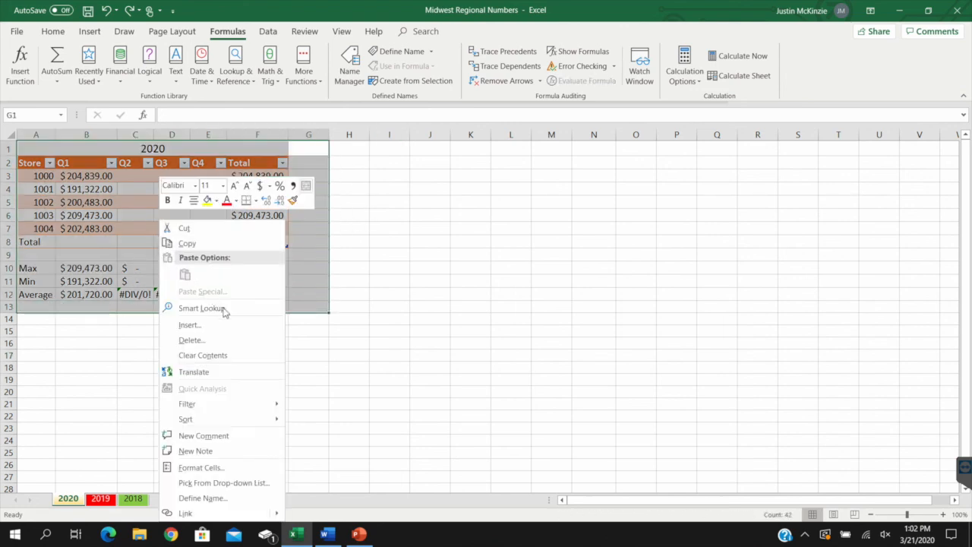
click(248, 341)
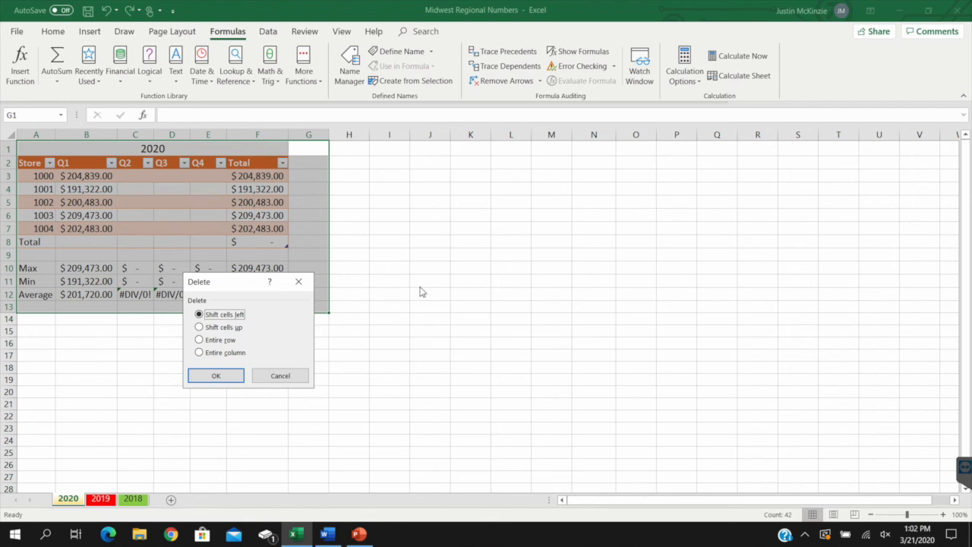
click(281, 375)
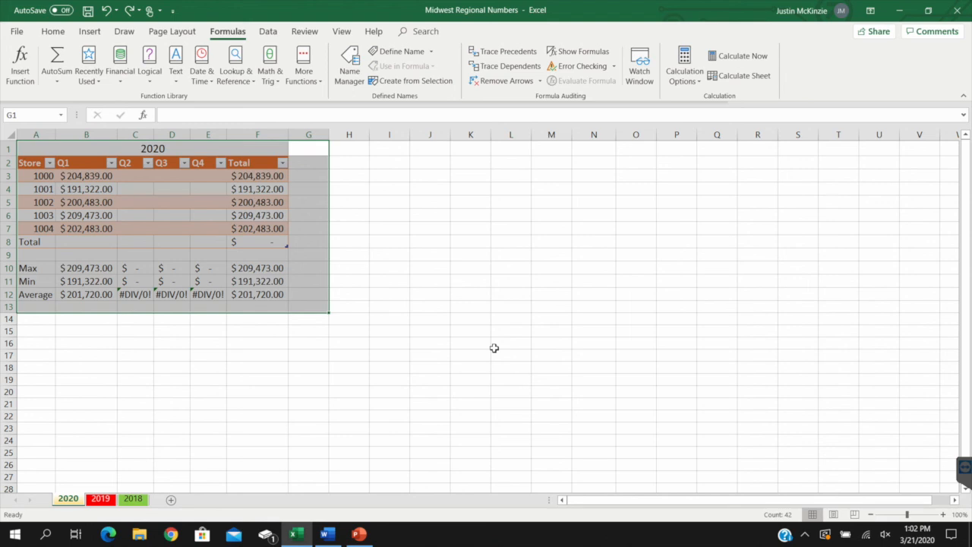
click(315, 355)
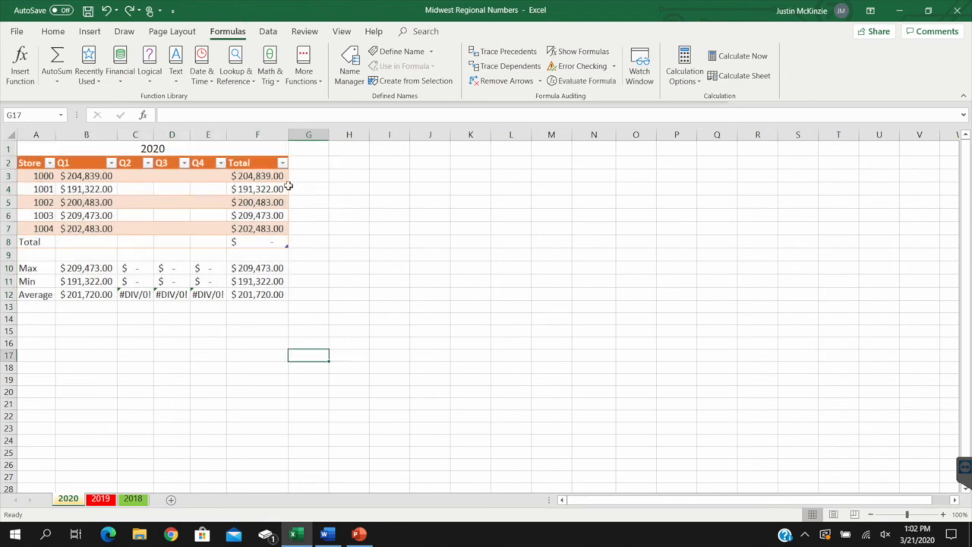
Add a hyperlink from the 2020 title in A1 to the existing file Information Technology Security.docx
click(174, 152)
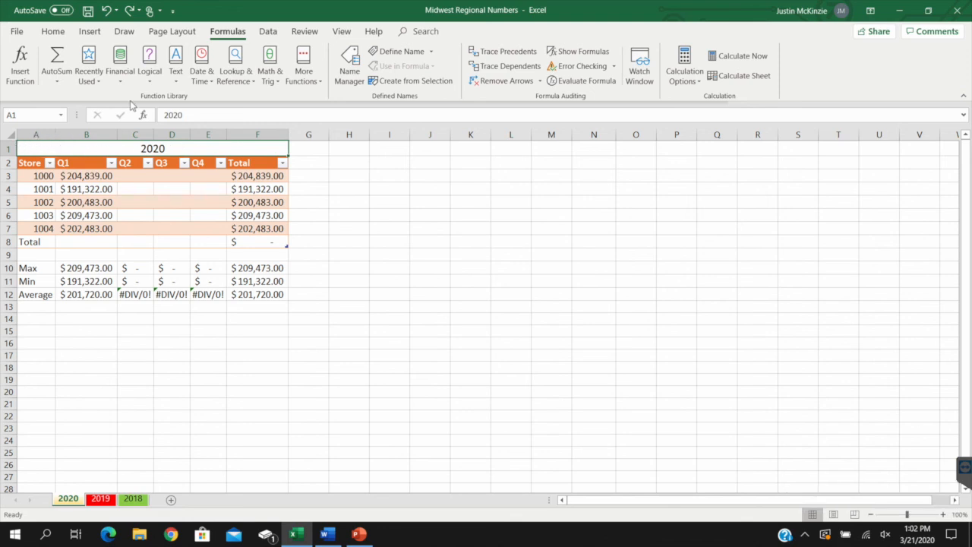
click(97, 32)
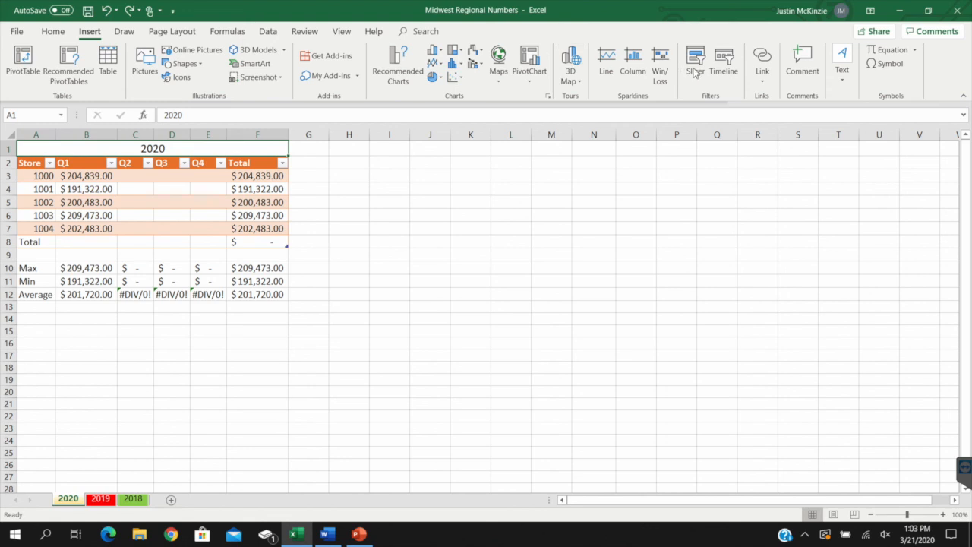
click(763, 70)
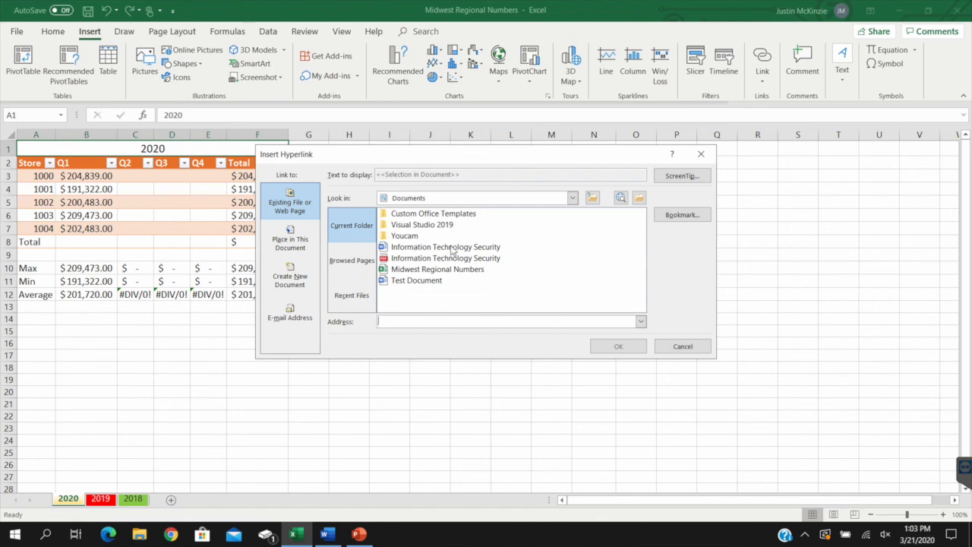
click(453, 249)
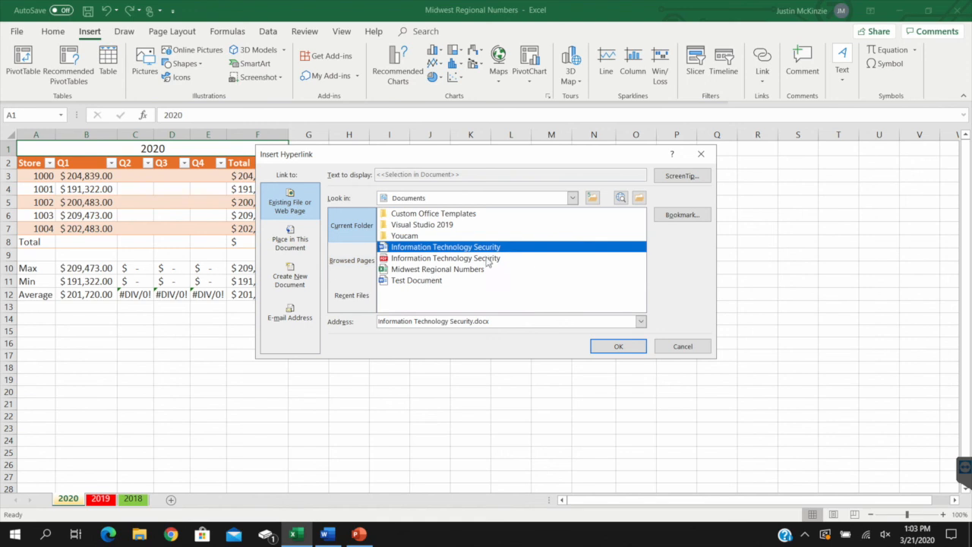
click(592, 346)
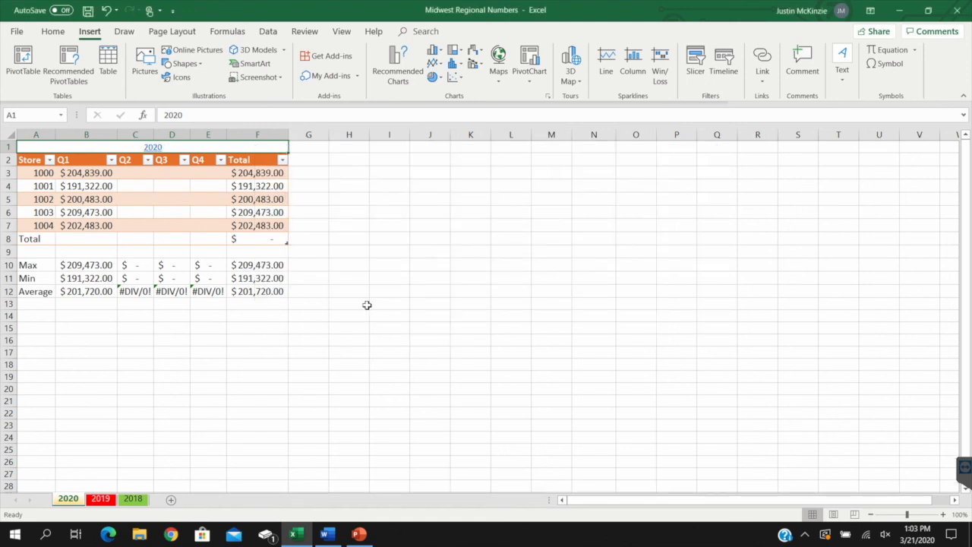
click(350, 221)
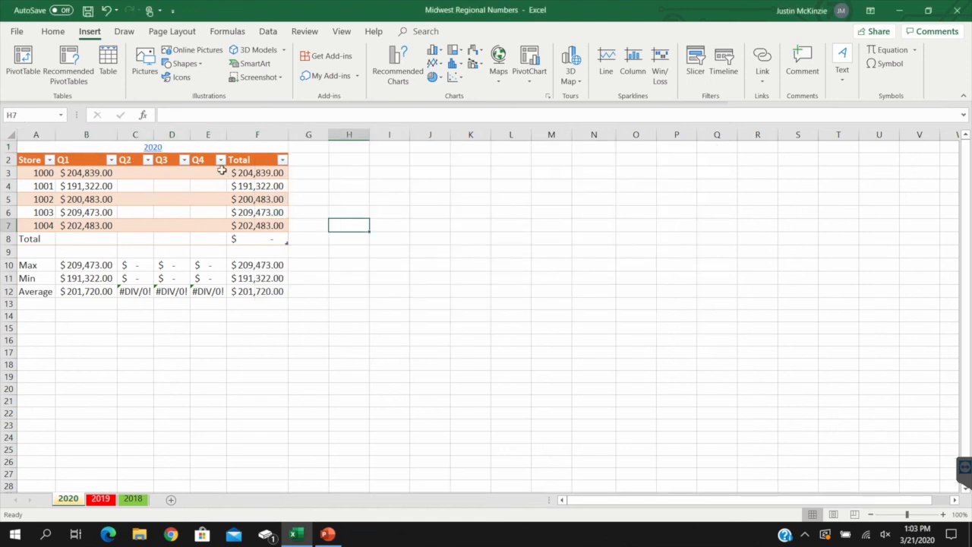
Follow the 2020 title's hyperlink to look over the linked Word document, and close that document
click(305, 150)
click(273, 147)
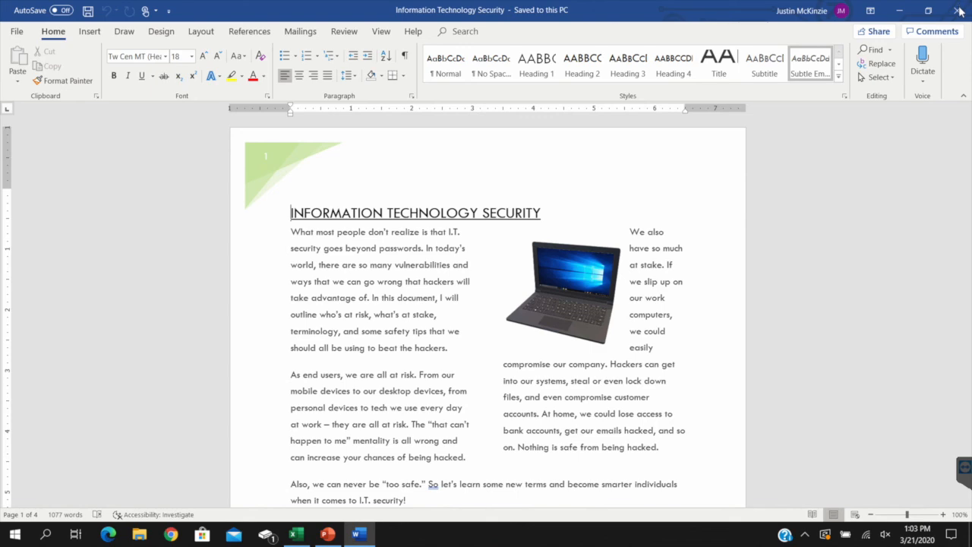
scroll(674, 283, down, 3)
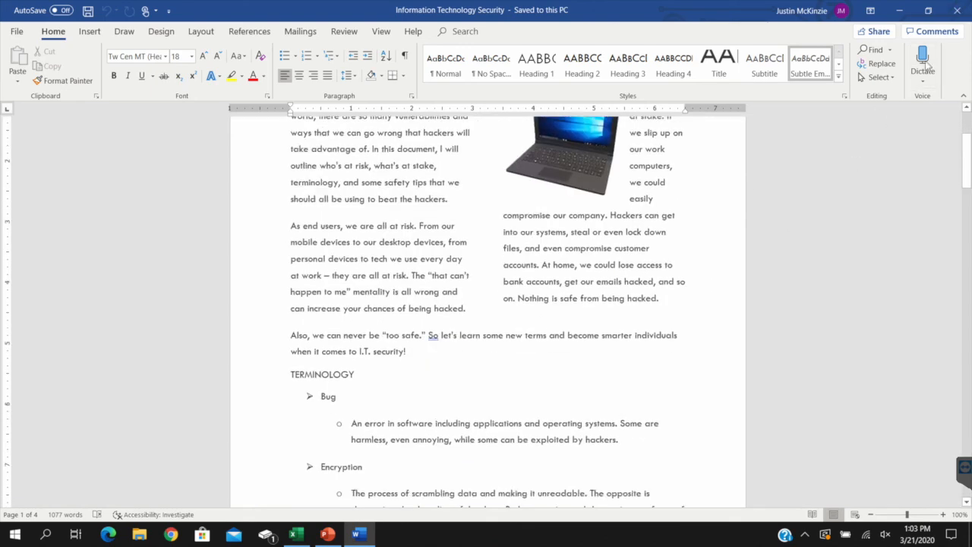
click(957, 10)
Increase the font size of the hyperlinked 2020 title in A1 to 14
click(391, 202)
key(Up)
key(Up)
key(Up)
key(Up)
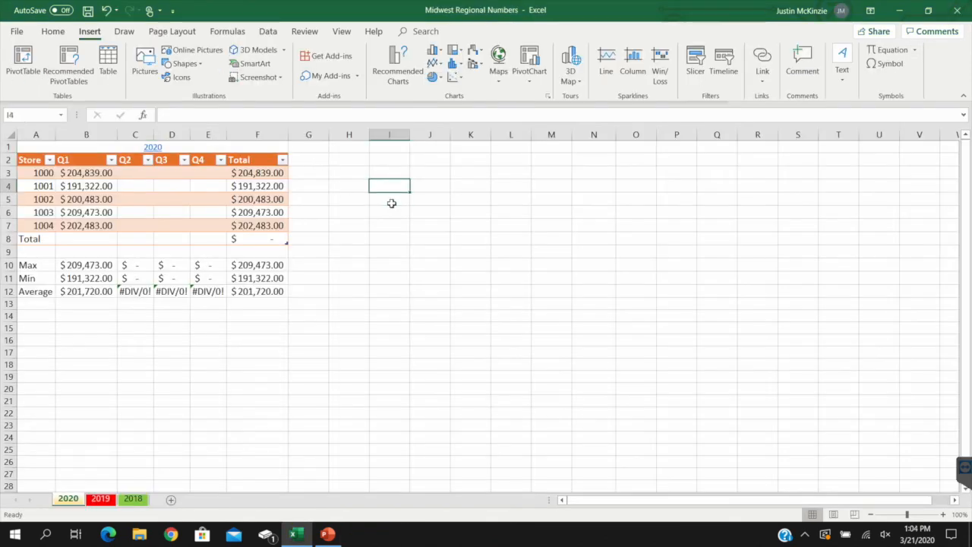
key(Left)
key(Left)
key(Left)
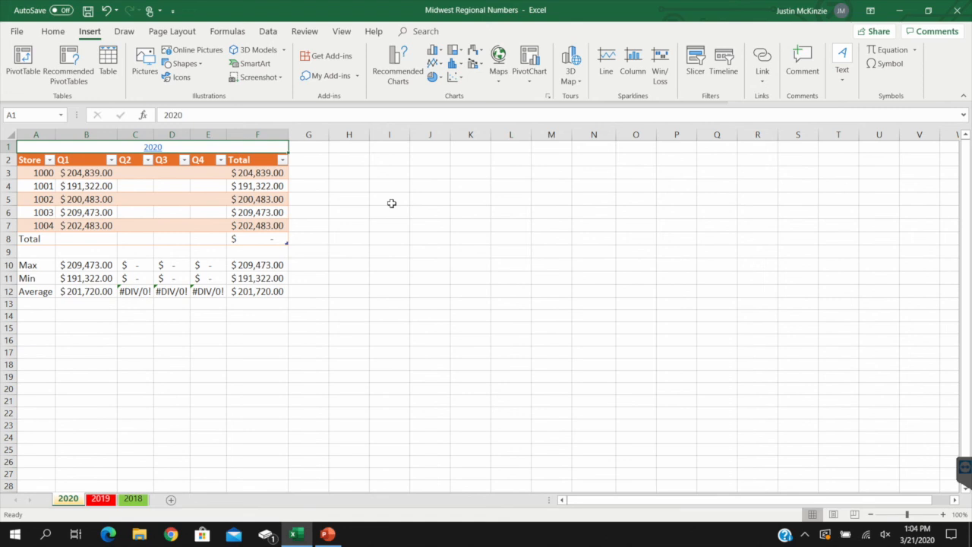
click(53, 32)
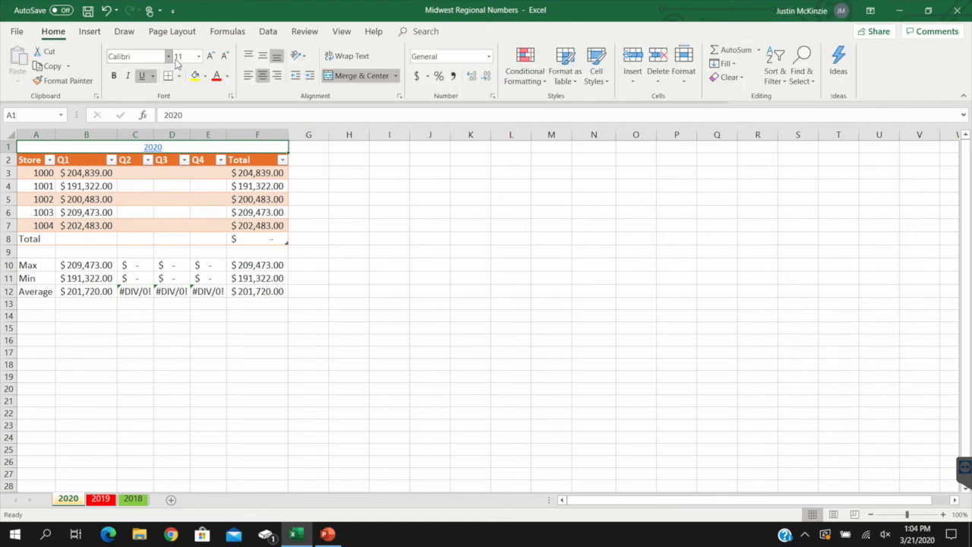
click(211, 56)
click(211, 56)
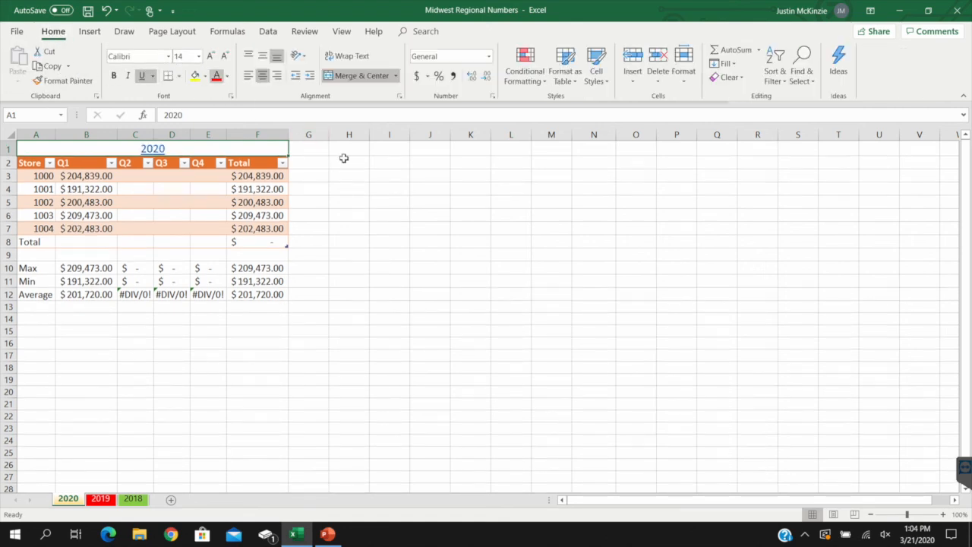
click(380, 162)
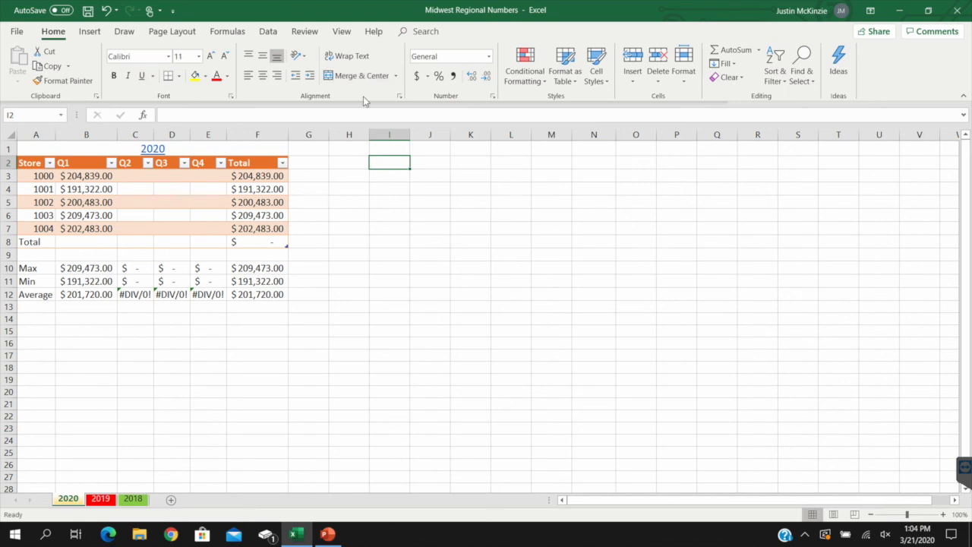
Change the font color of the 2020 title in A1 to black and make it italic
key(ctrl+Home)
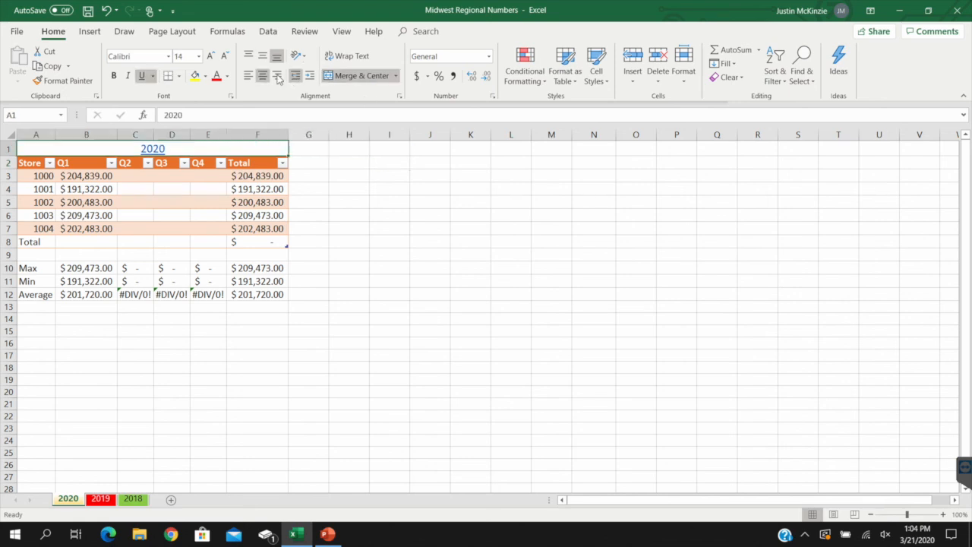
click(226, 79)
click(225, 115)
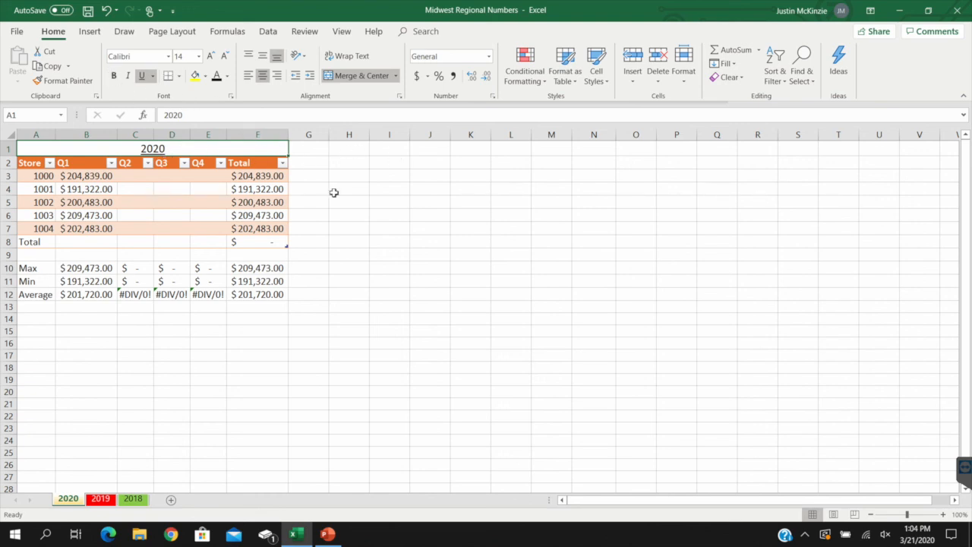
click(128, 75)
click(141, 75)
click(375, 199)
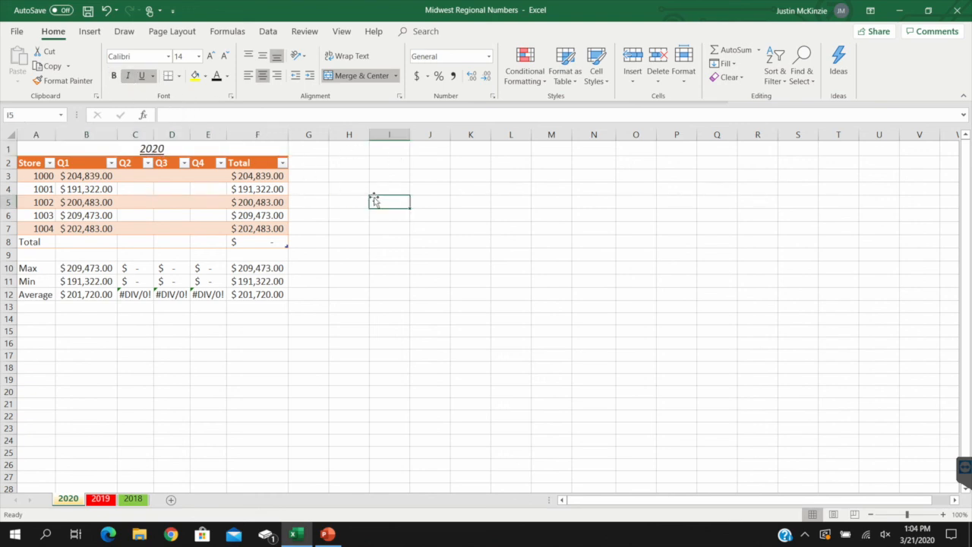